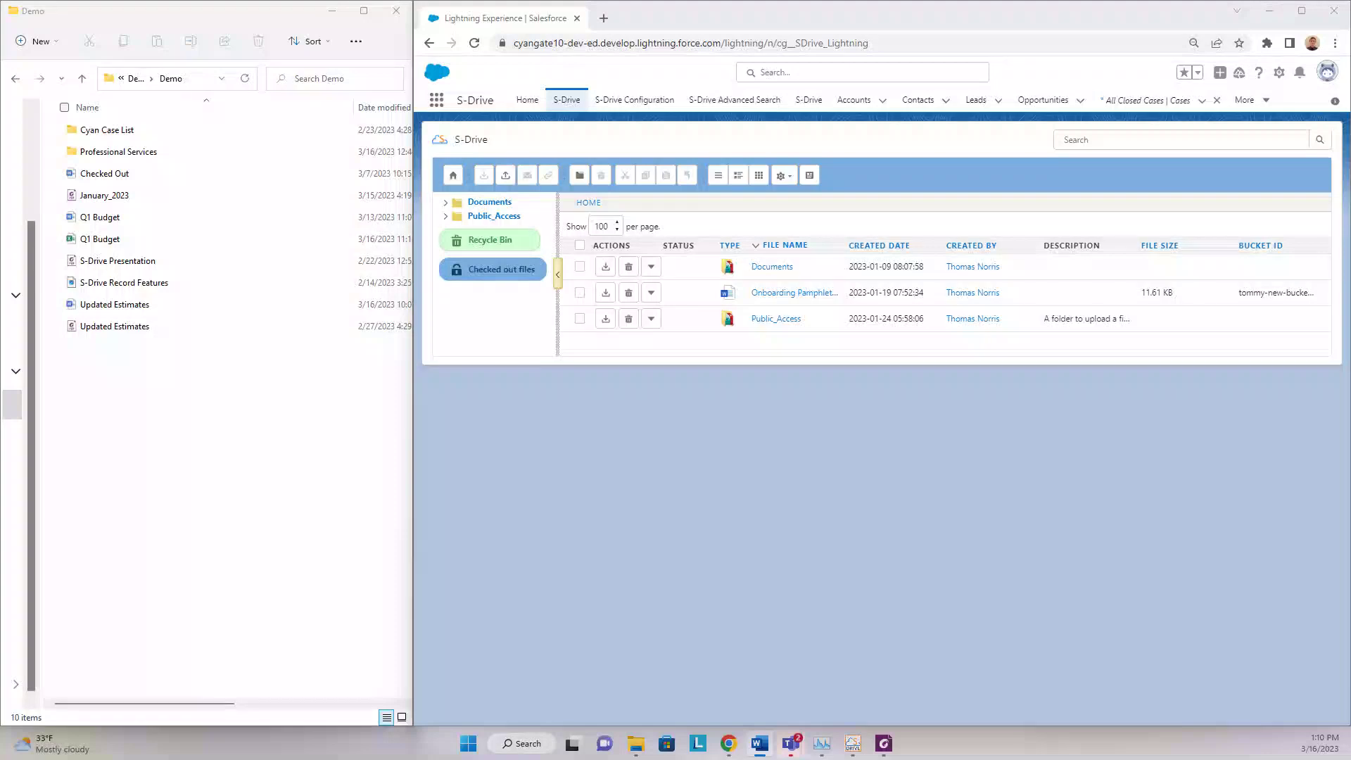
- Download the Onboarding Pamphlet from the expanded Documents folder
key("super+d")
key("super+d")
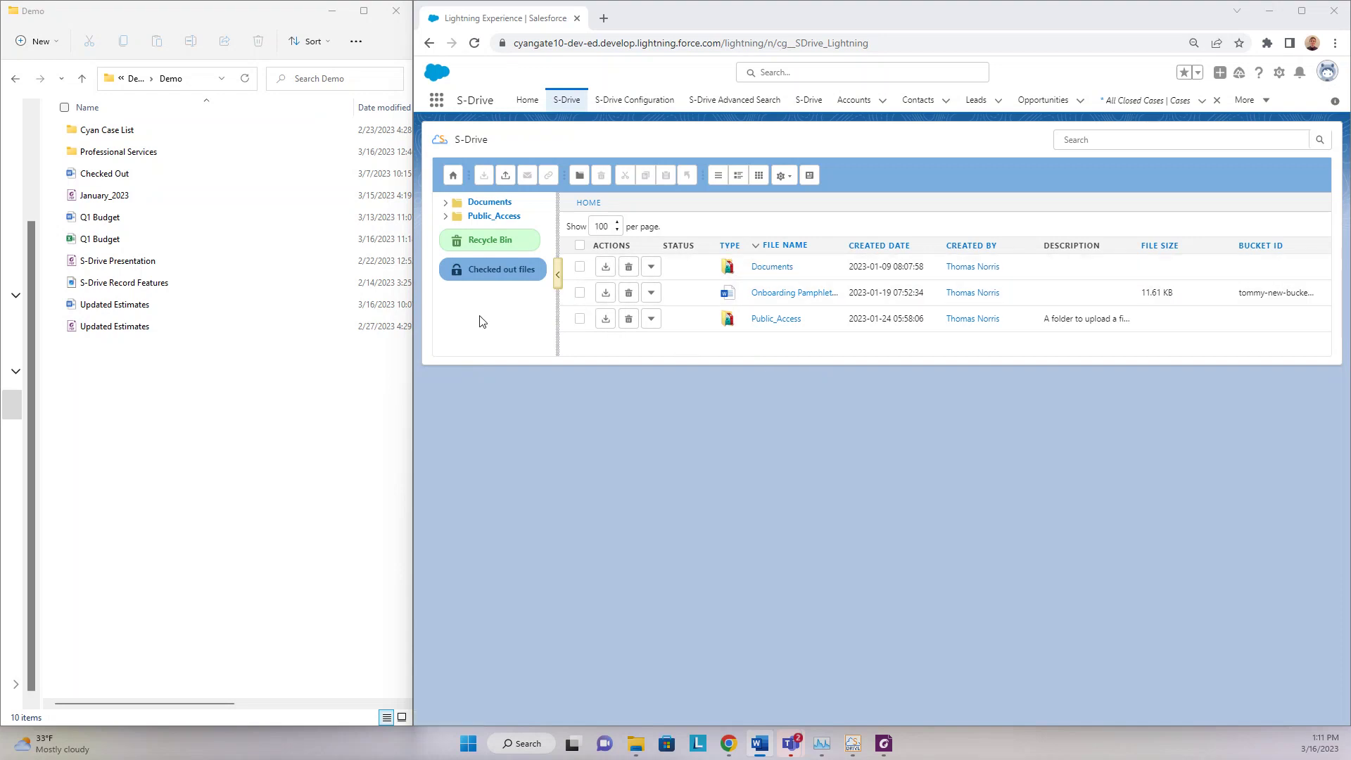
left_click(446, 202)
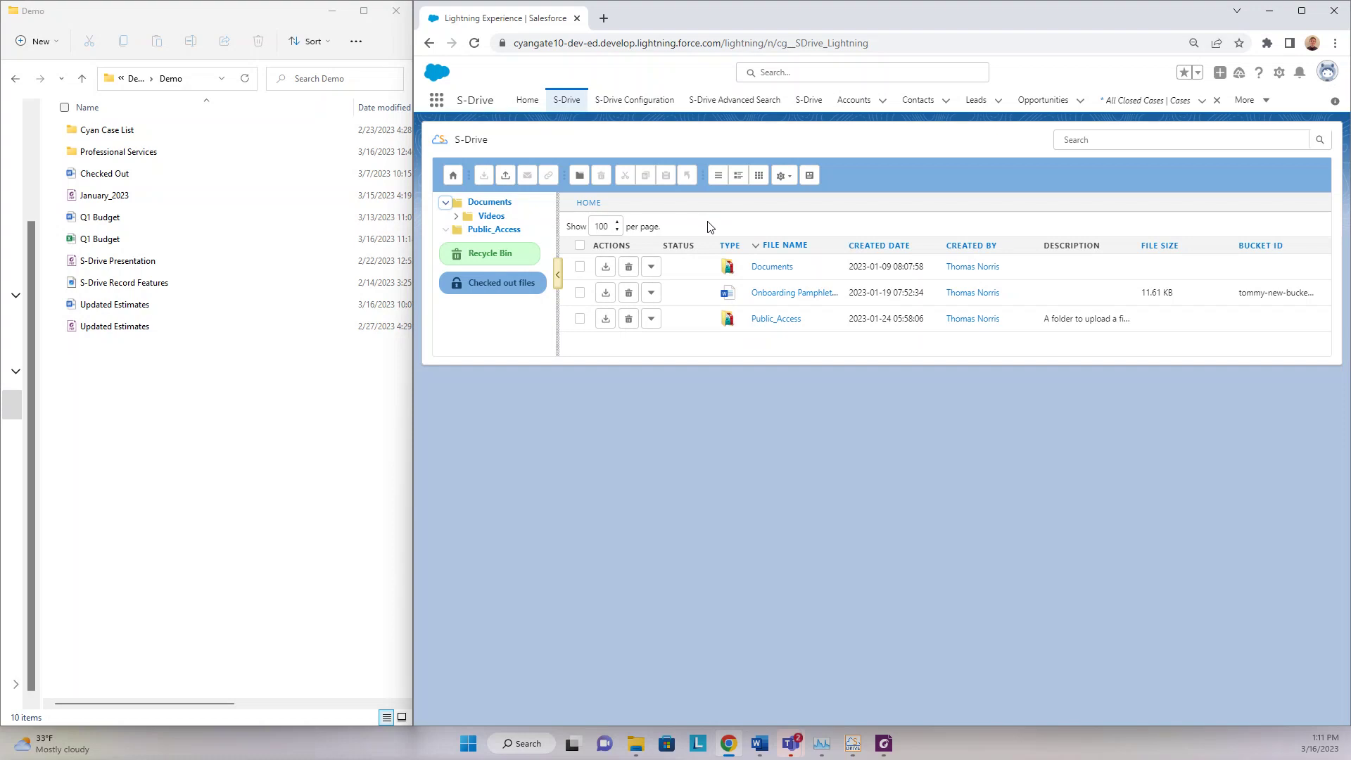
left_click(605, 293)
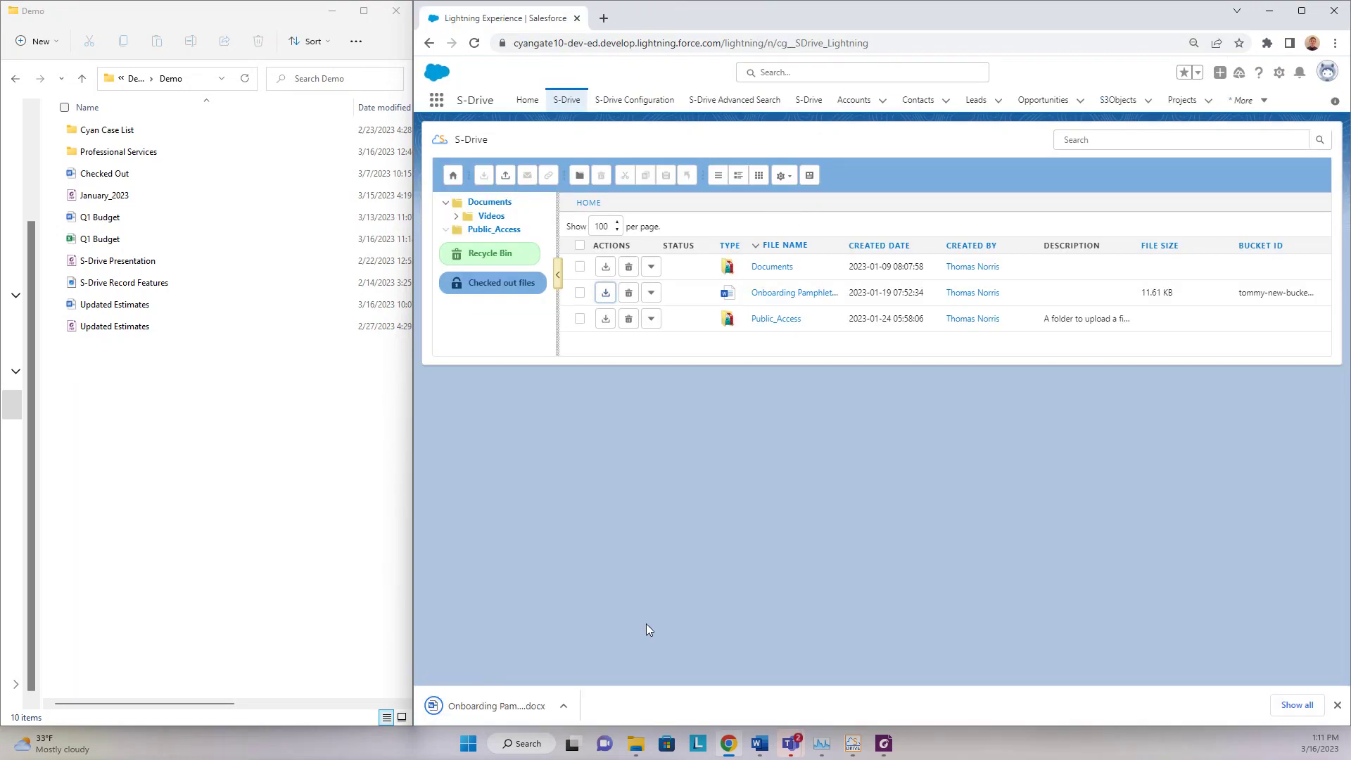
left_click(1338, 705)
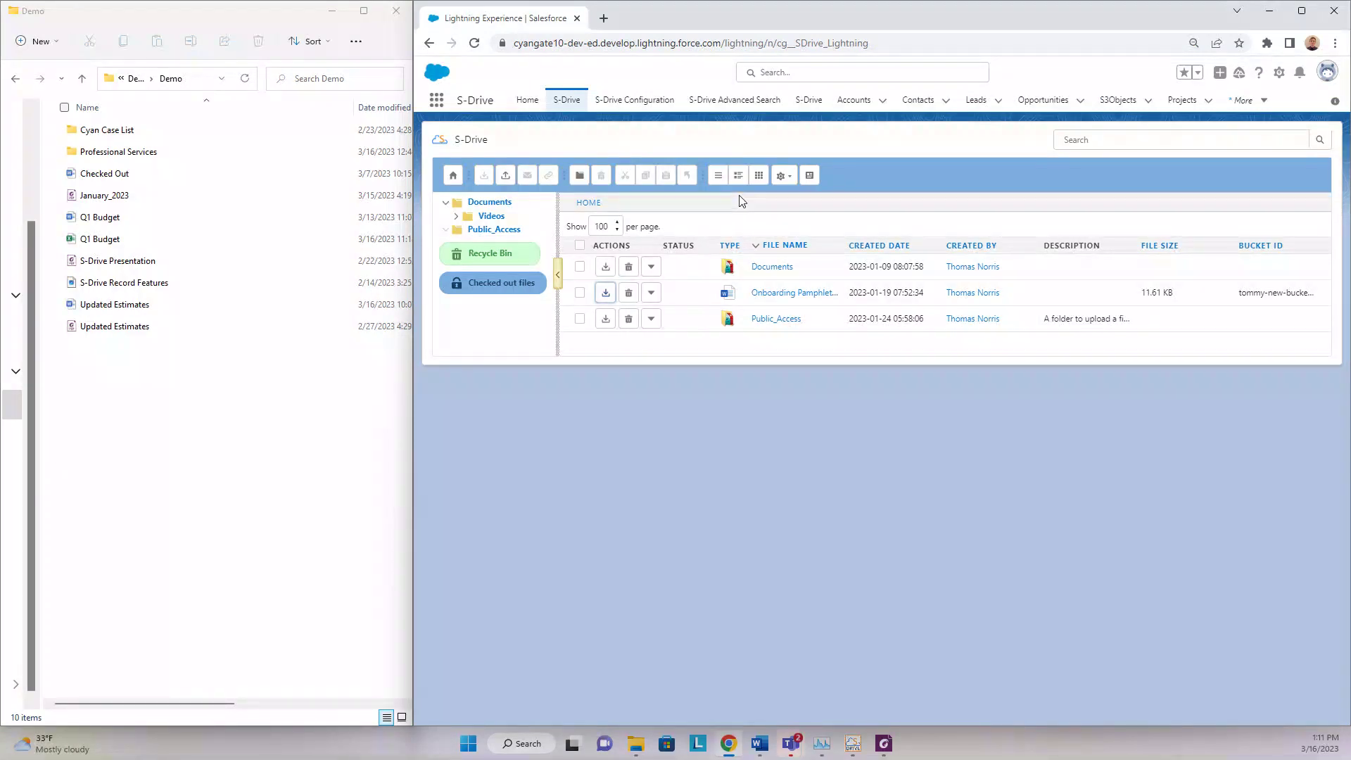
- Try the Thumbnail and Grid file views, then go to the Accounts list
left_click(738, 175)
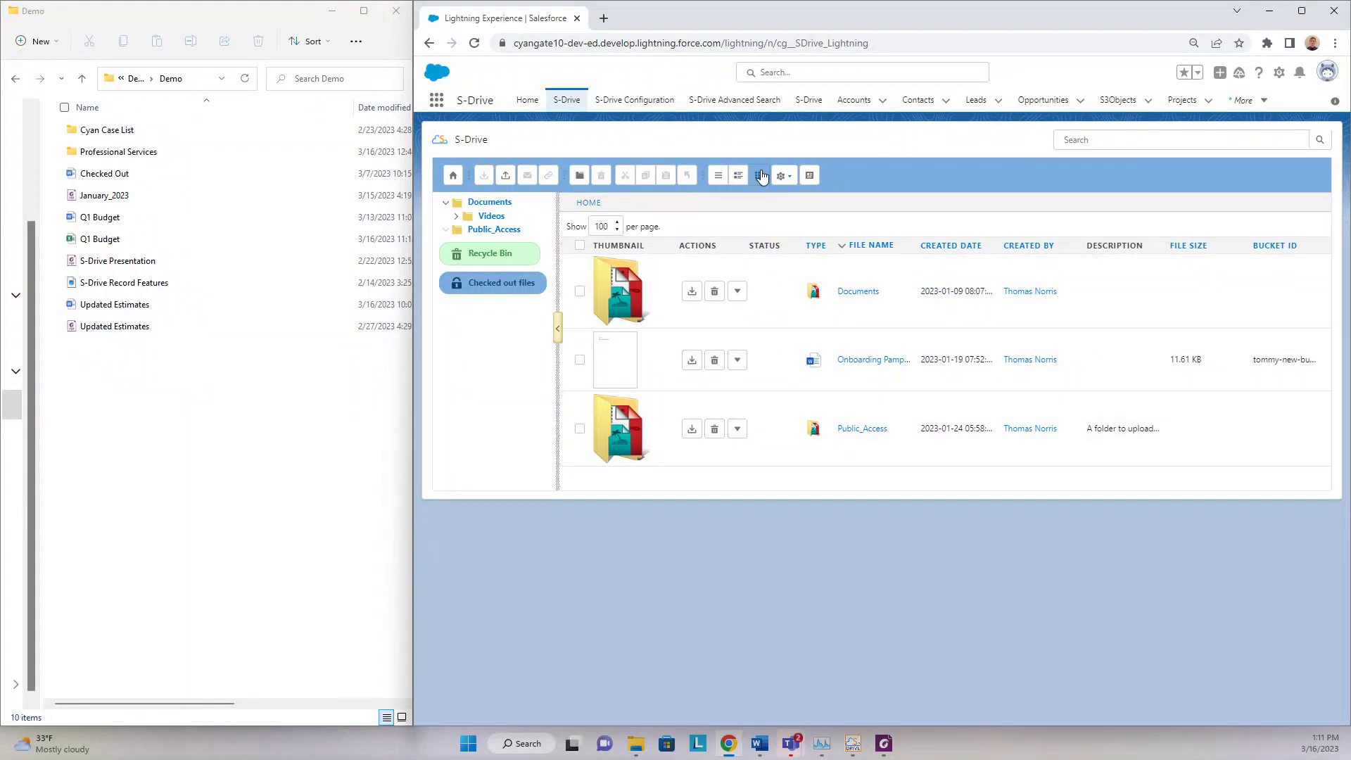
left_click(758, 175)
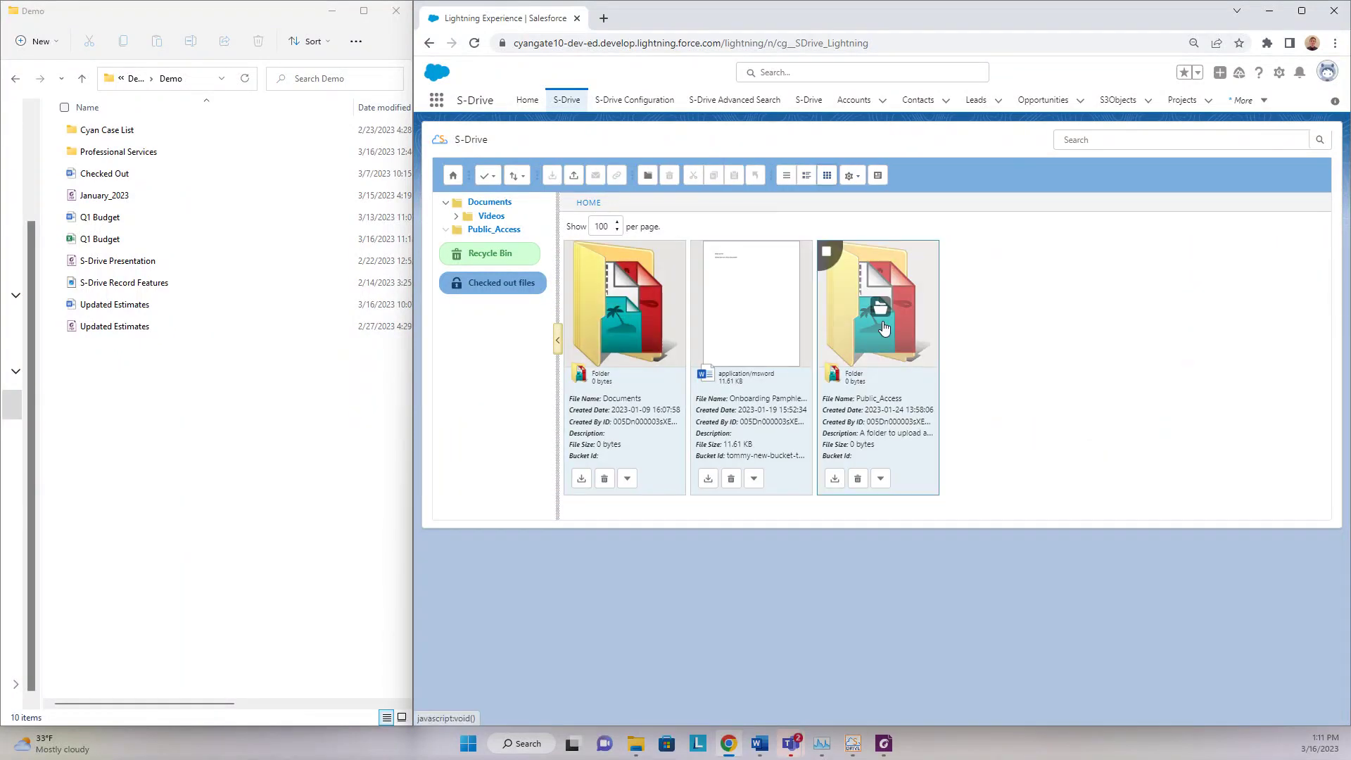
left_click(623, 347)
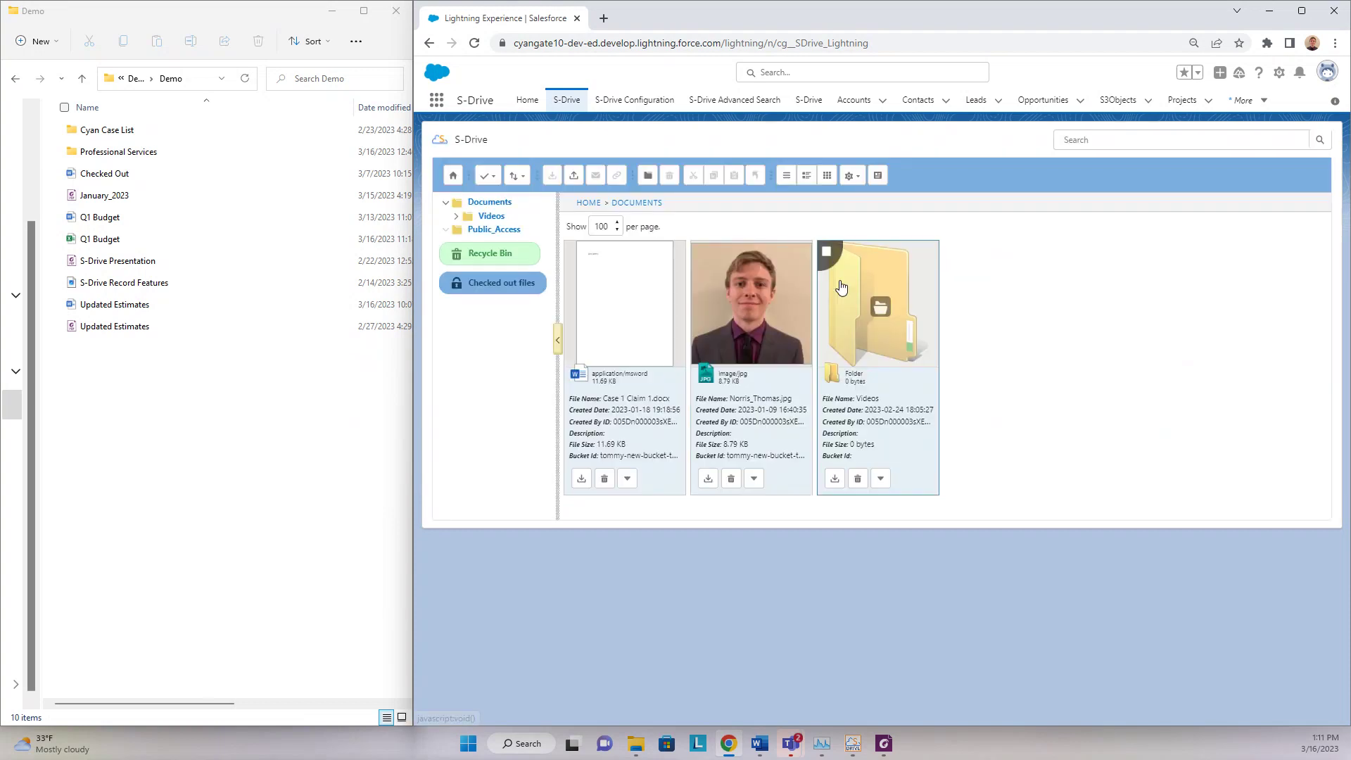
left_click(588, 203)
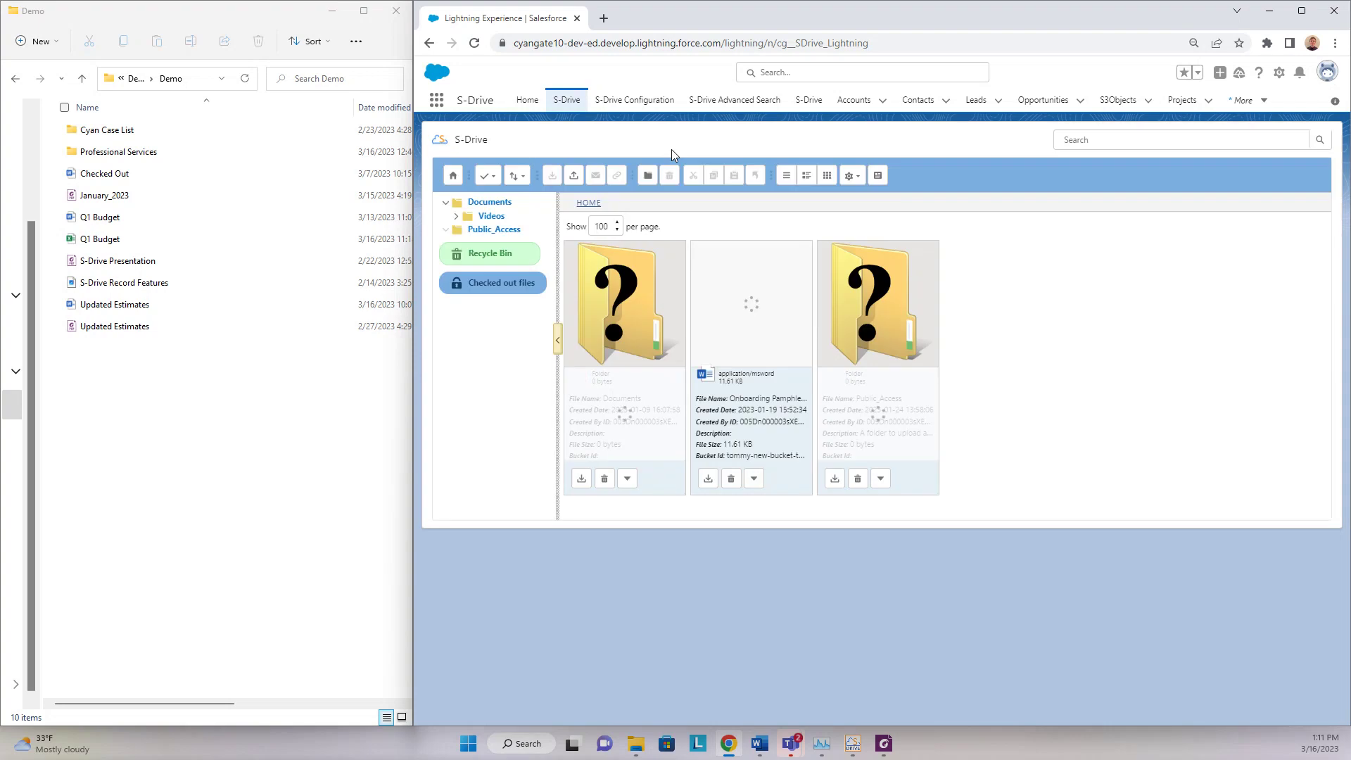
left_click(858, 103)
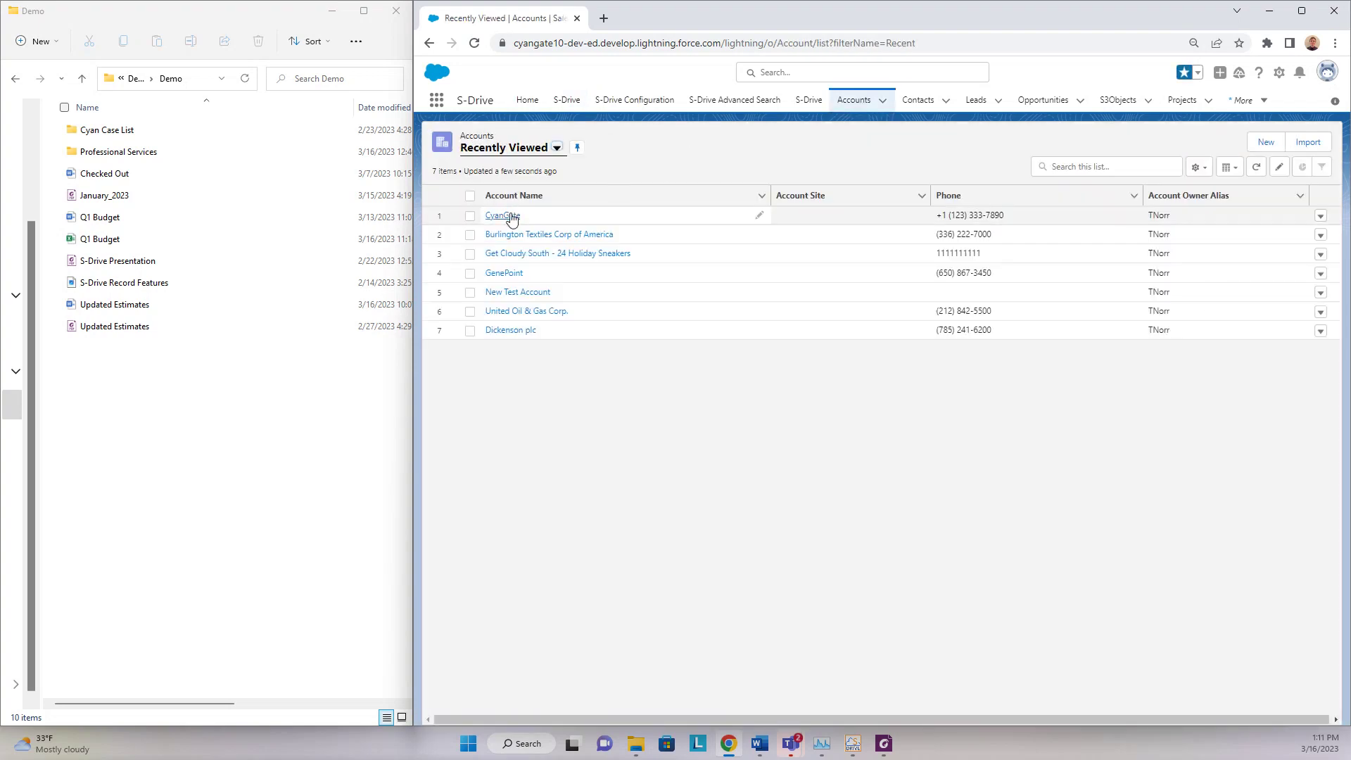
- Open the CyanGate account from the Recently Viewed accounts list
left_click(512, 217)
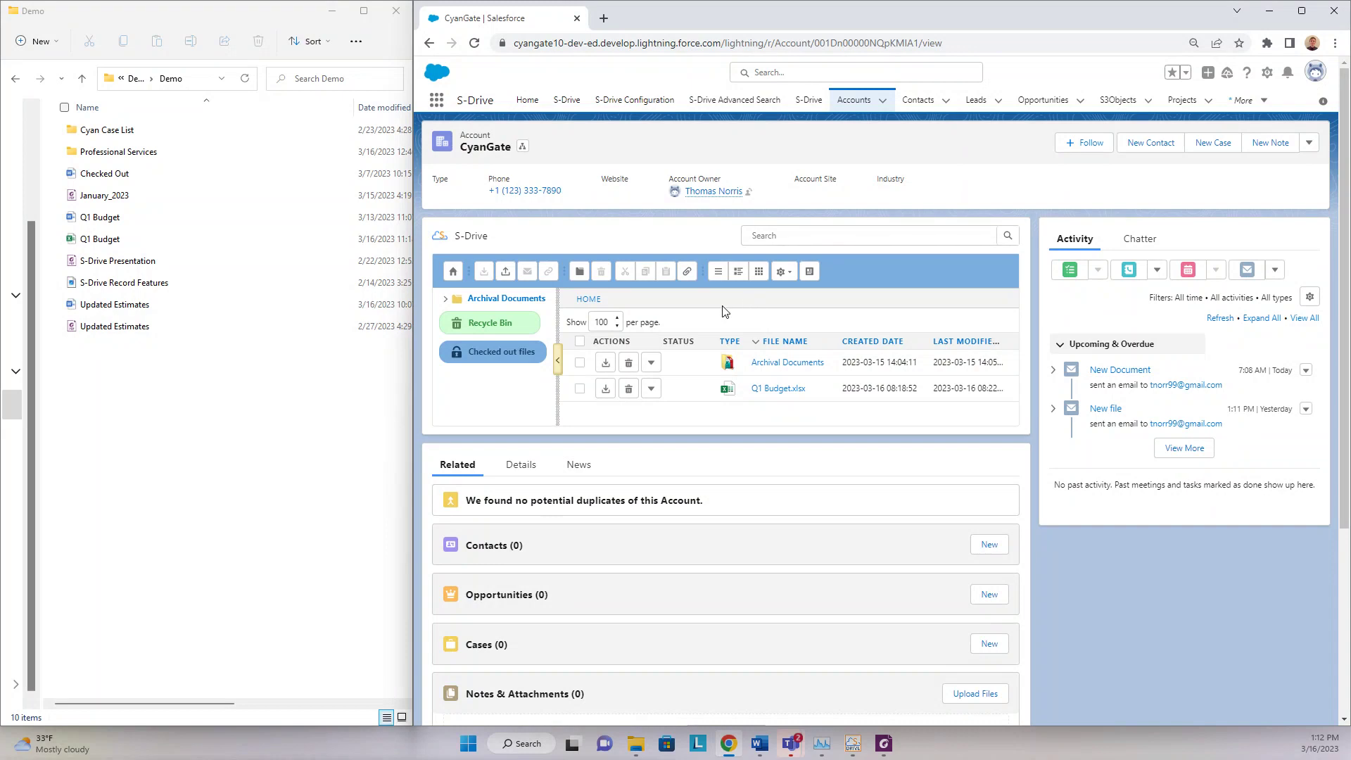
- Upload S-Drive Record Features.png from the Demo folder to CyanGate's S-Drive files
left_click(506, 274)
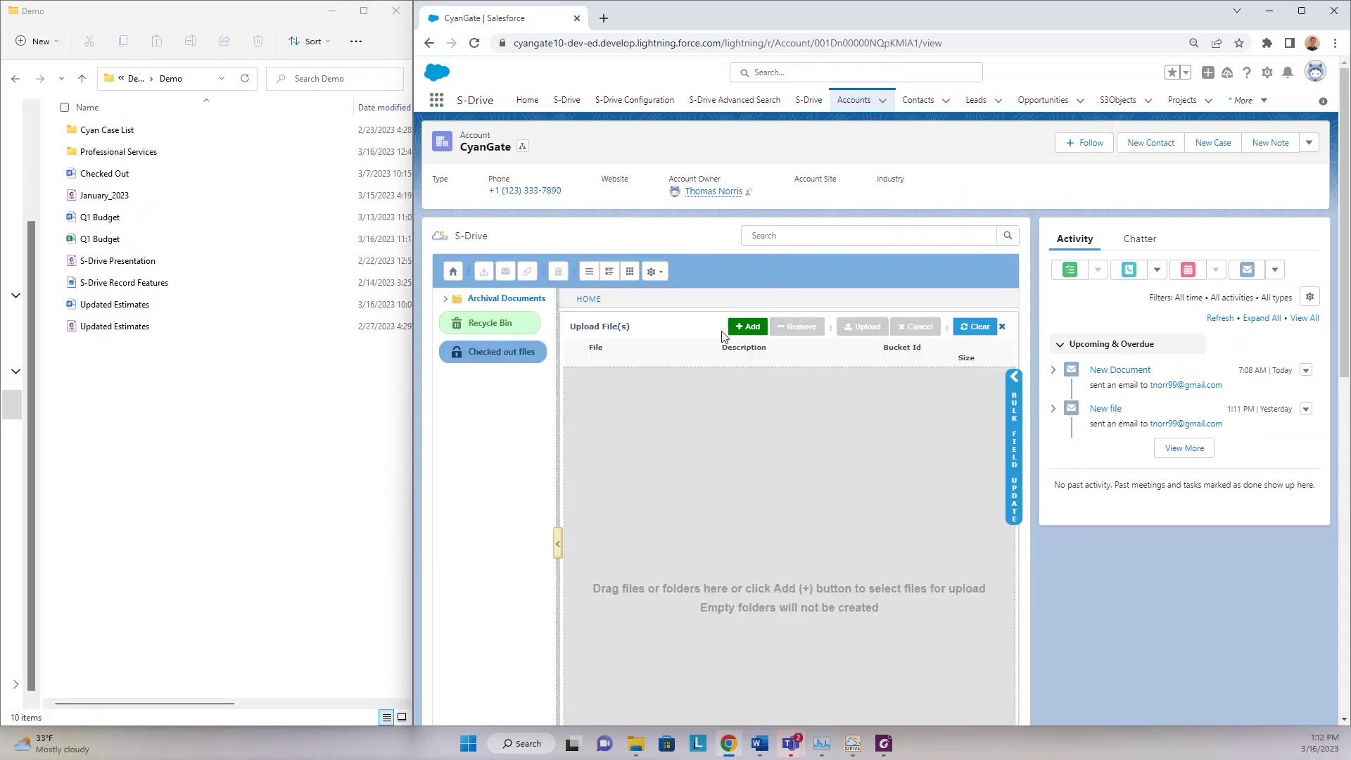
scroll(697, 345, "down", 1)
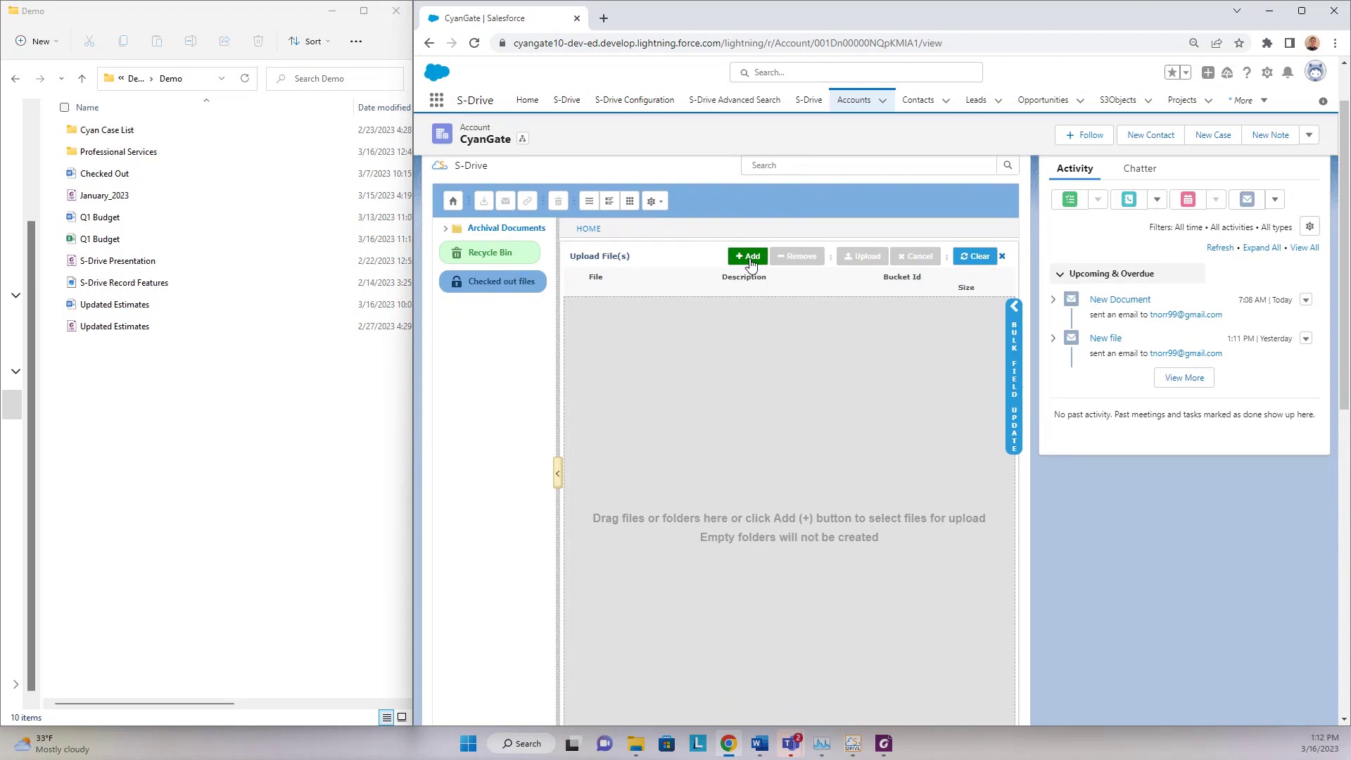
left_click(136, 288)
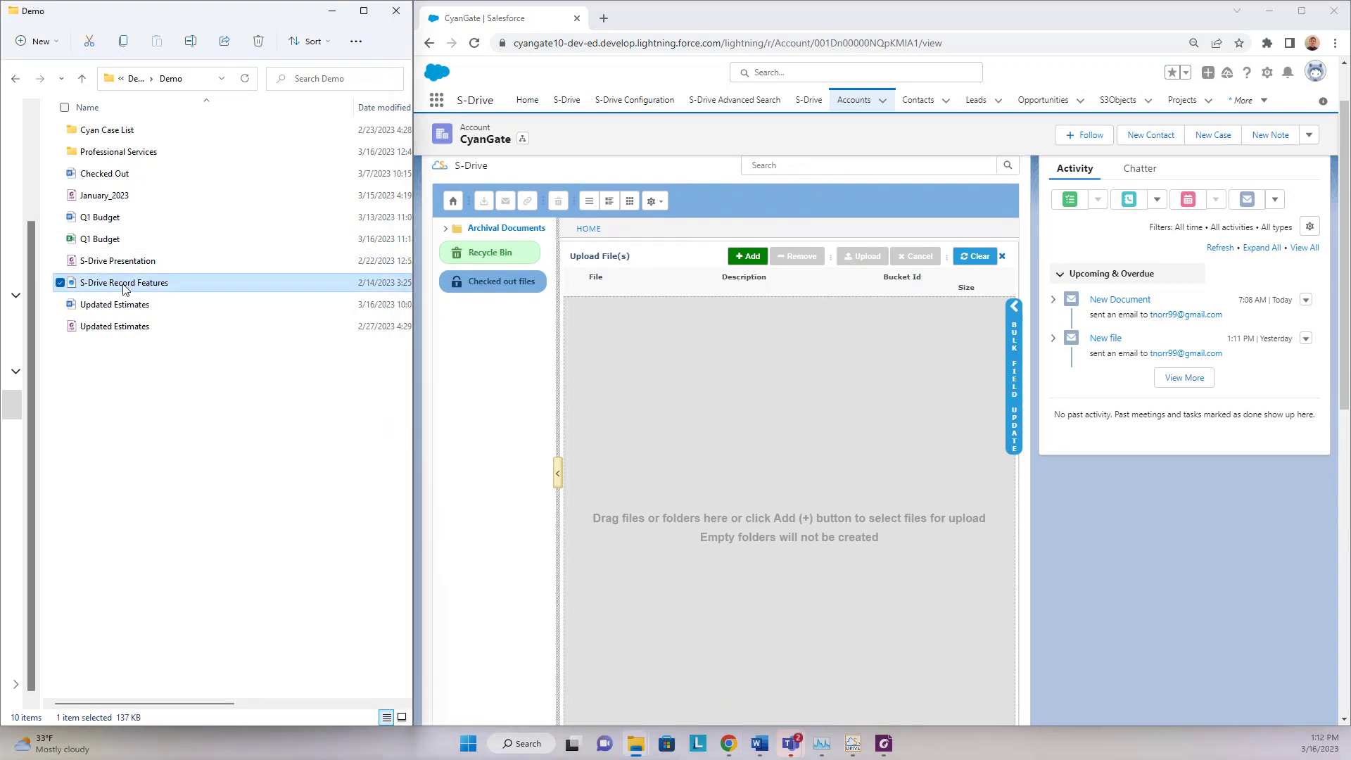
left_click_drag(136, 285, 642, 415)
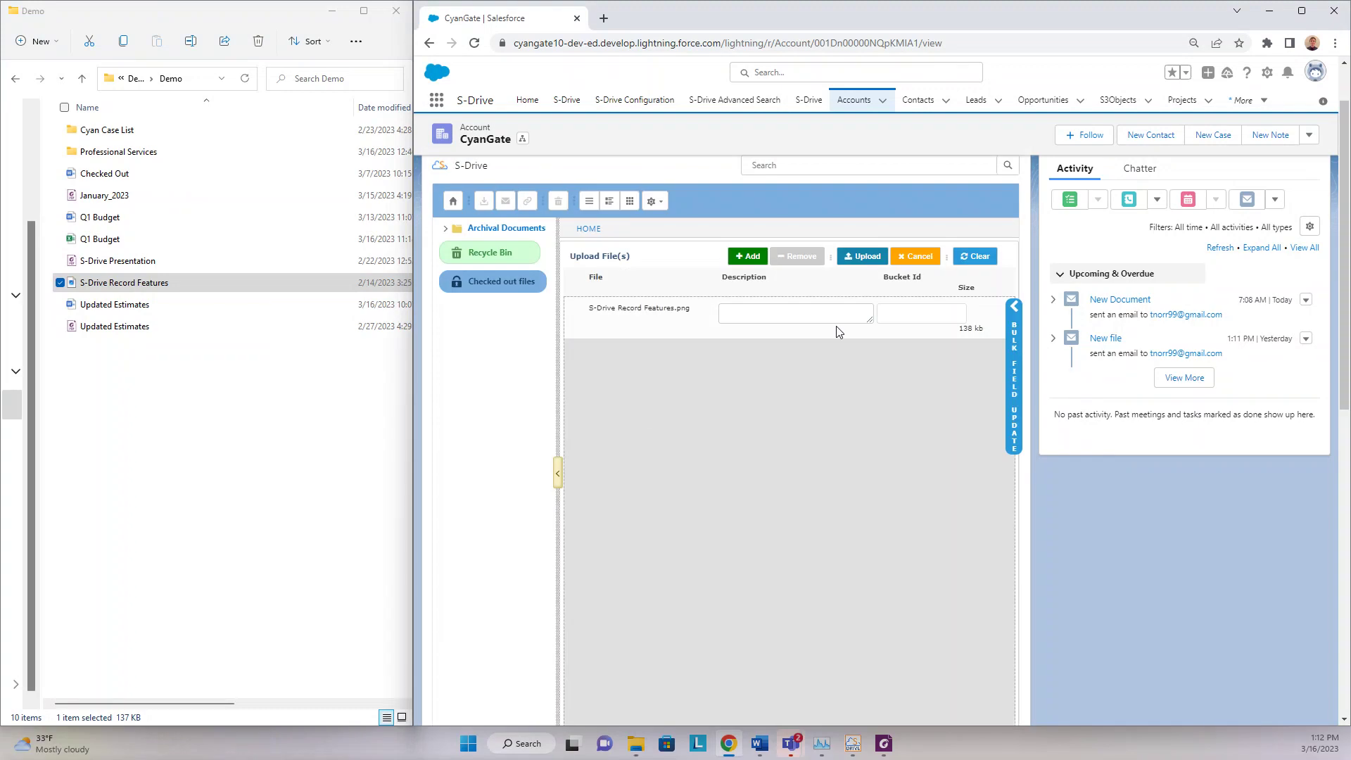
left_click(865, 256)
left_click(786, 465)
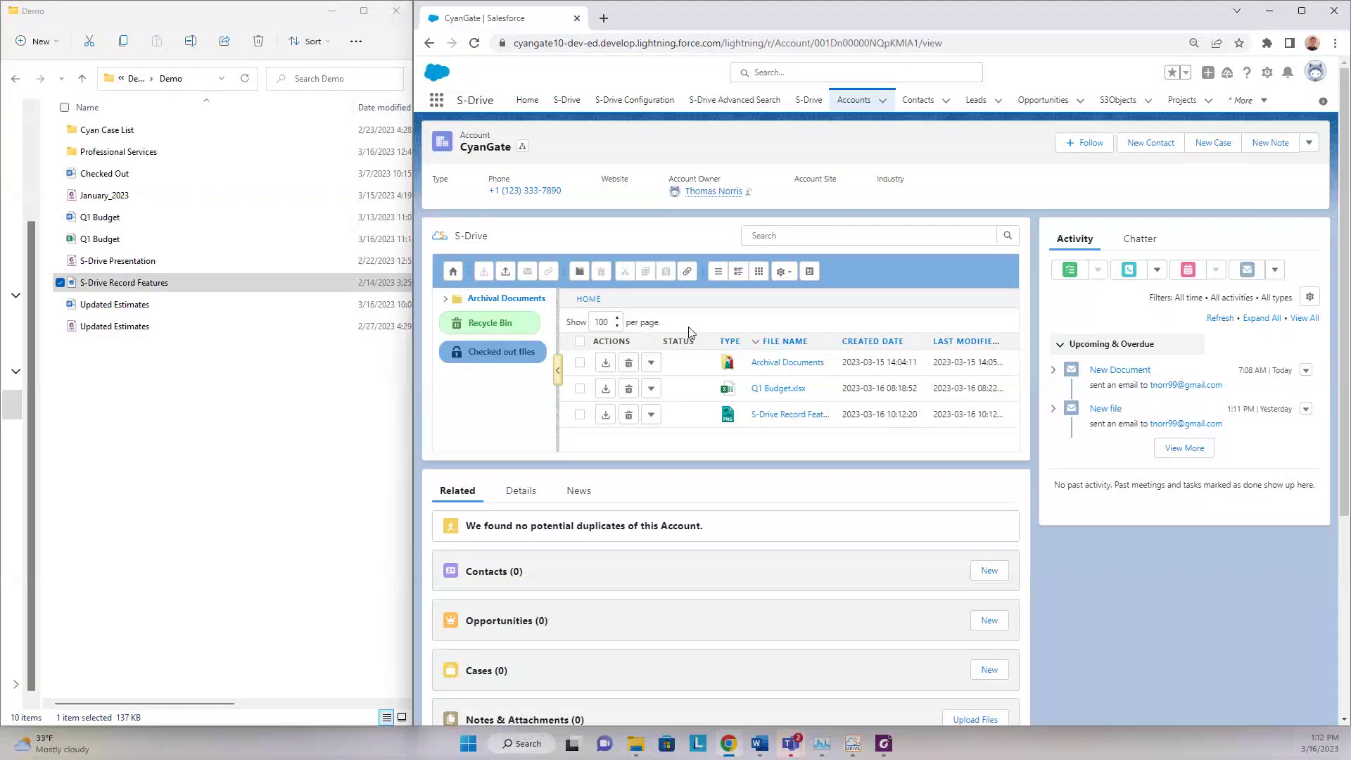
- Email Q1 Budget.xlsx to the recipient's address with subject 'New Budget' and body 'Please see below'
left_click(579, 388)
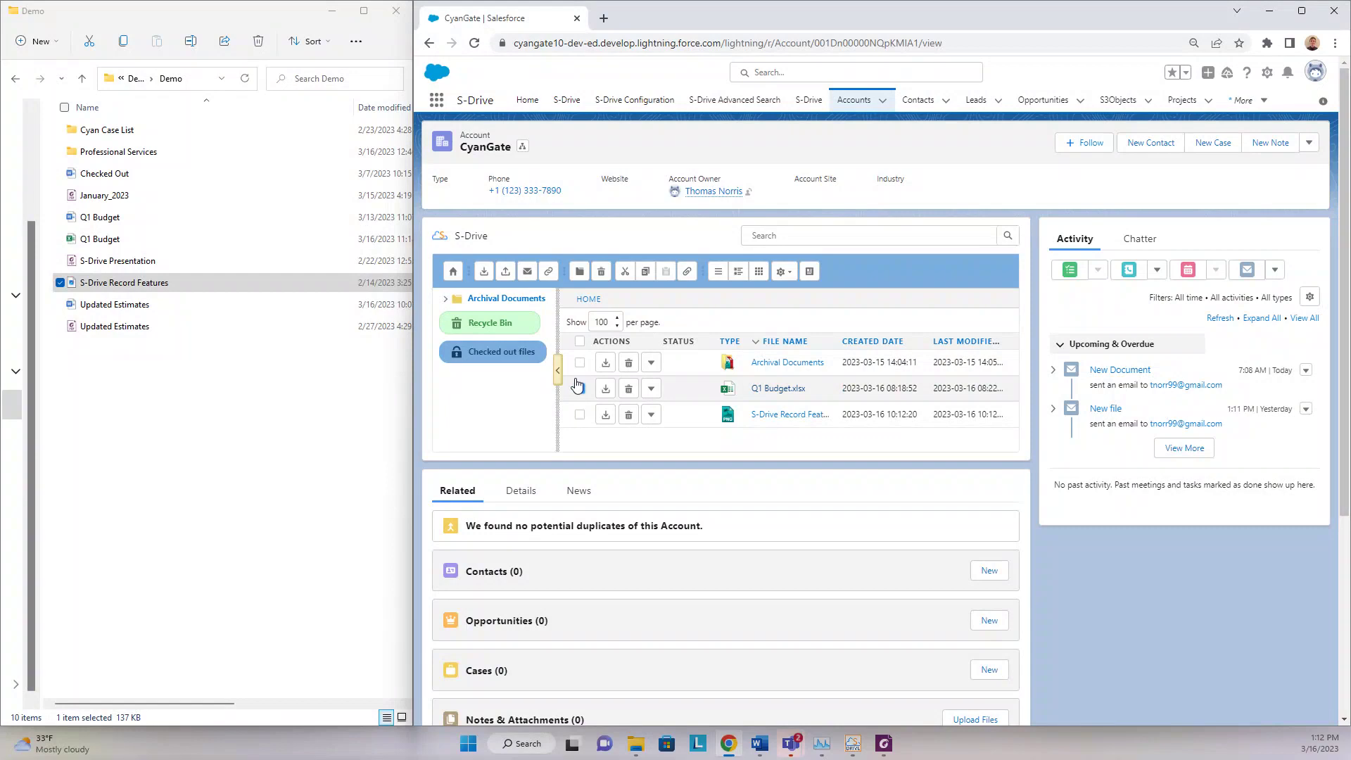
left_click(527, 271)
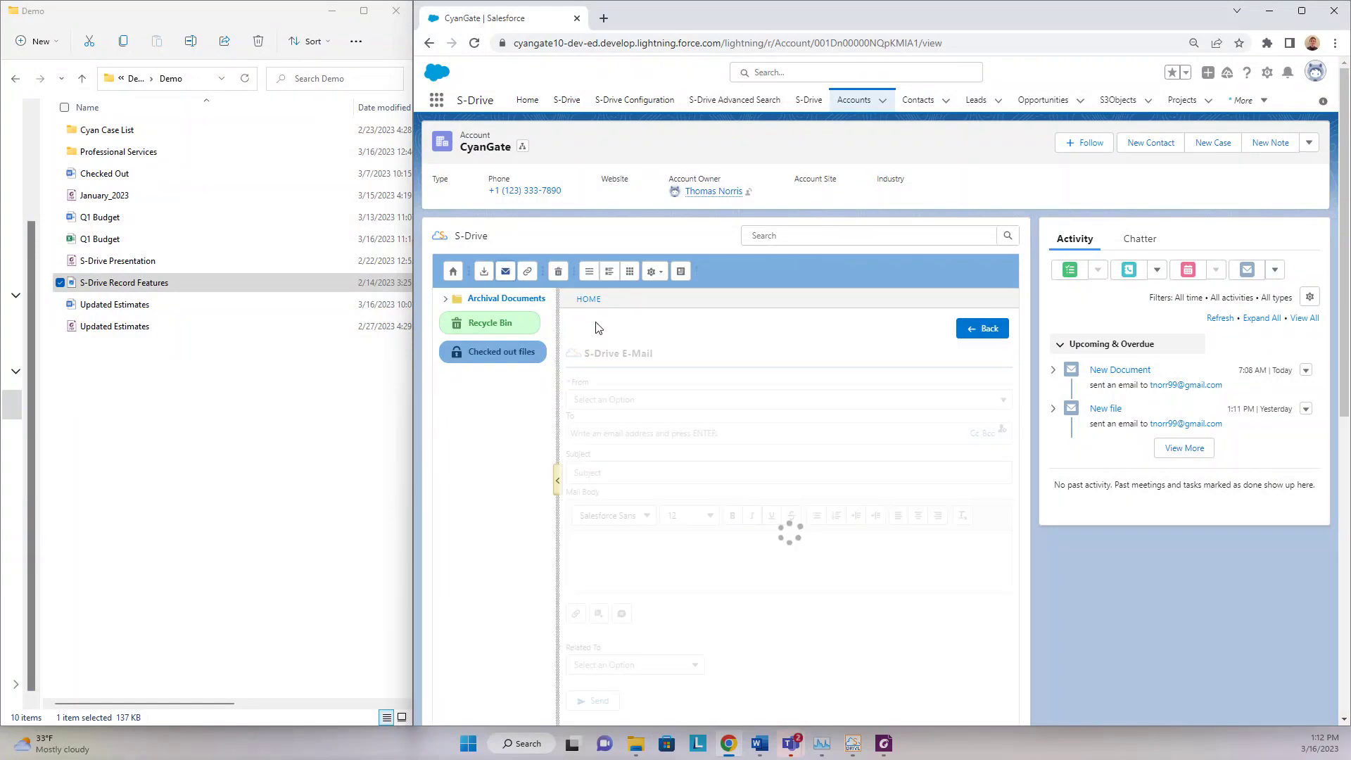
scroll(704, 321, "down", 1)
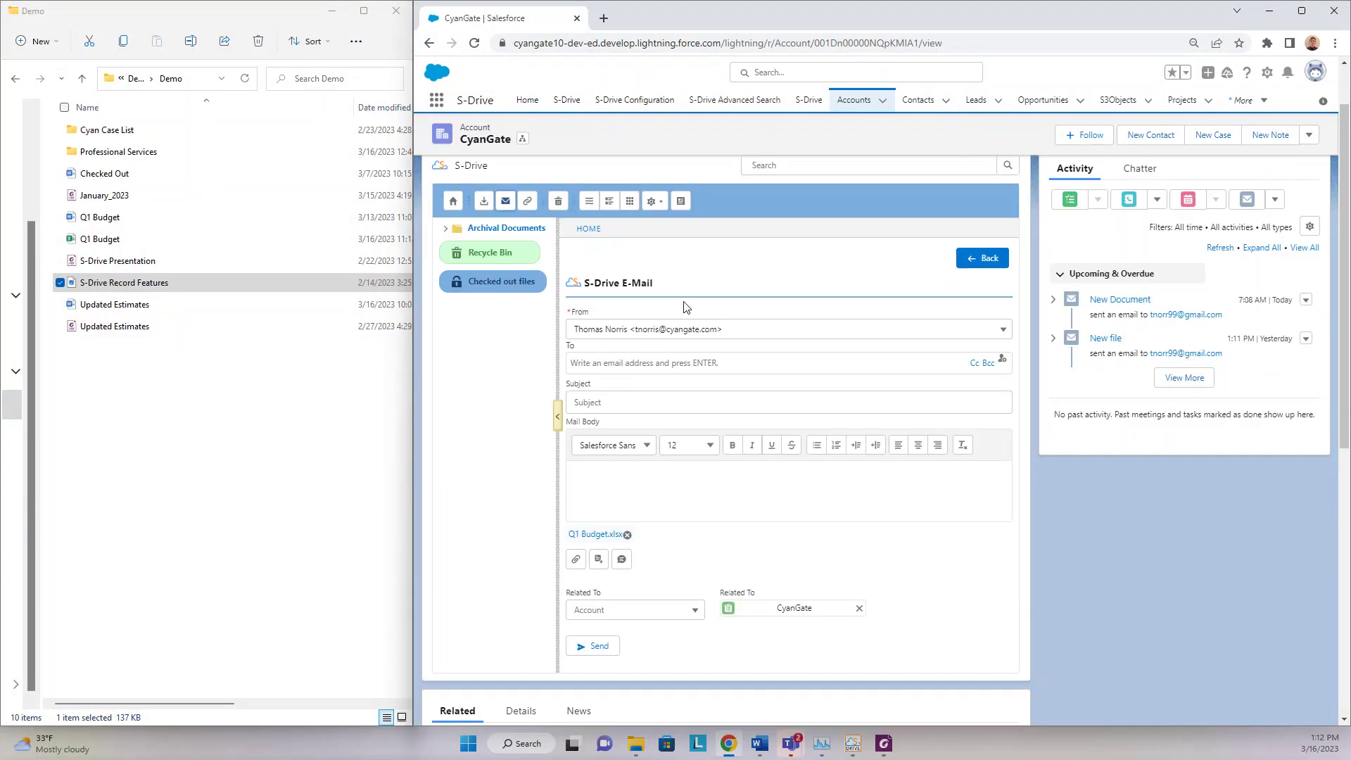
left_click(675, 363)
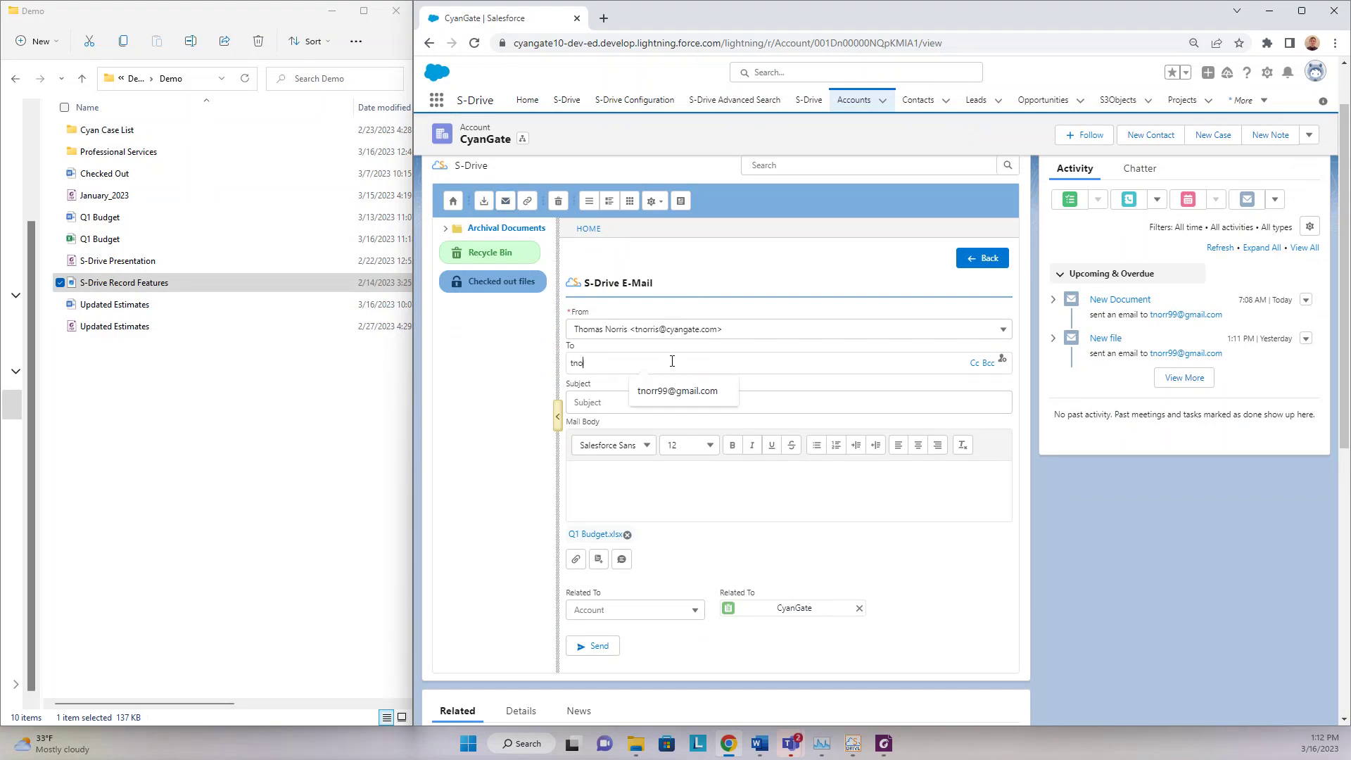
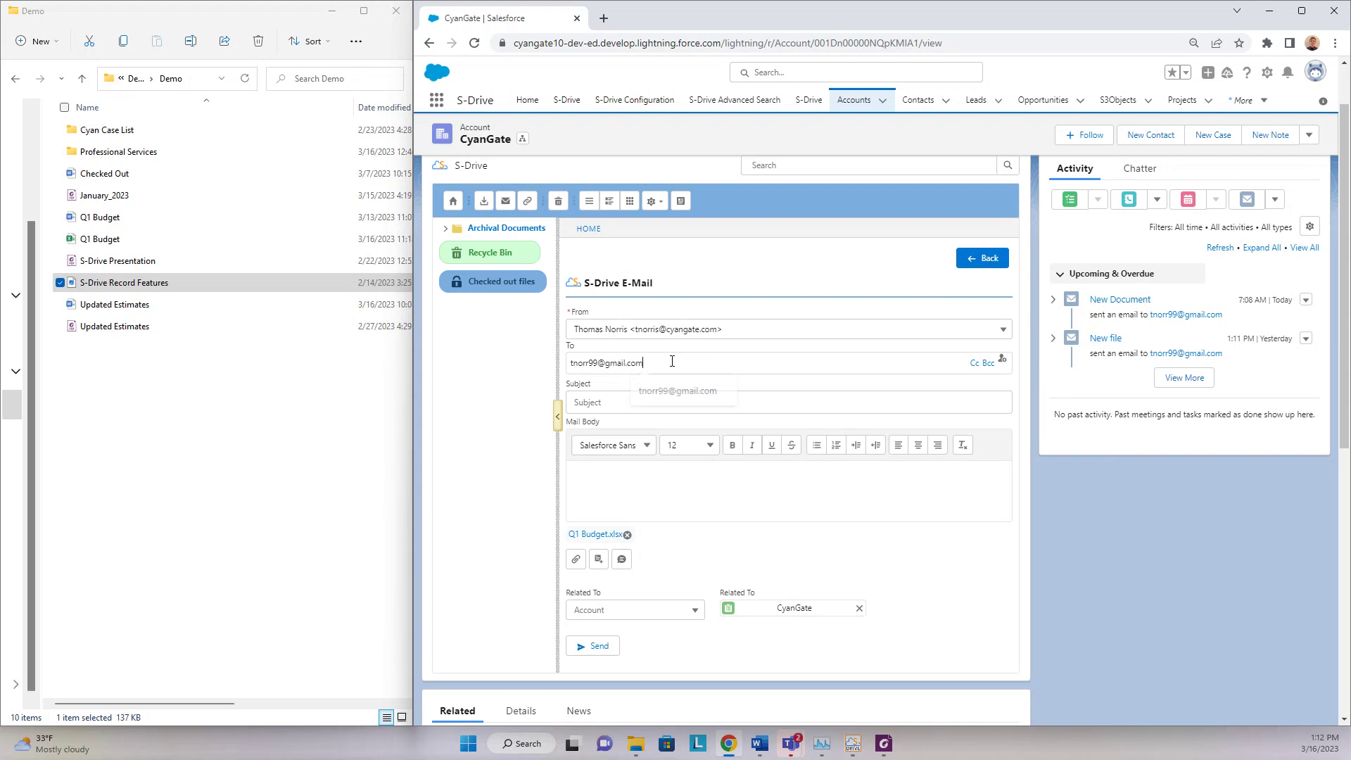
key("Return")
left_click(659, 402)
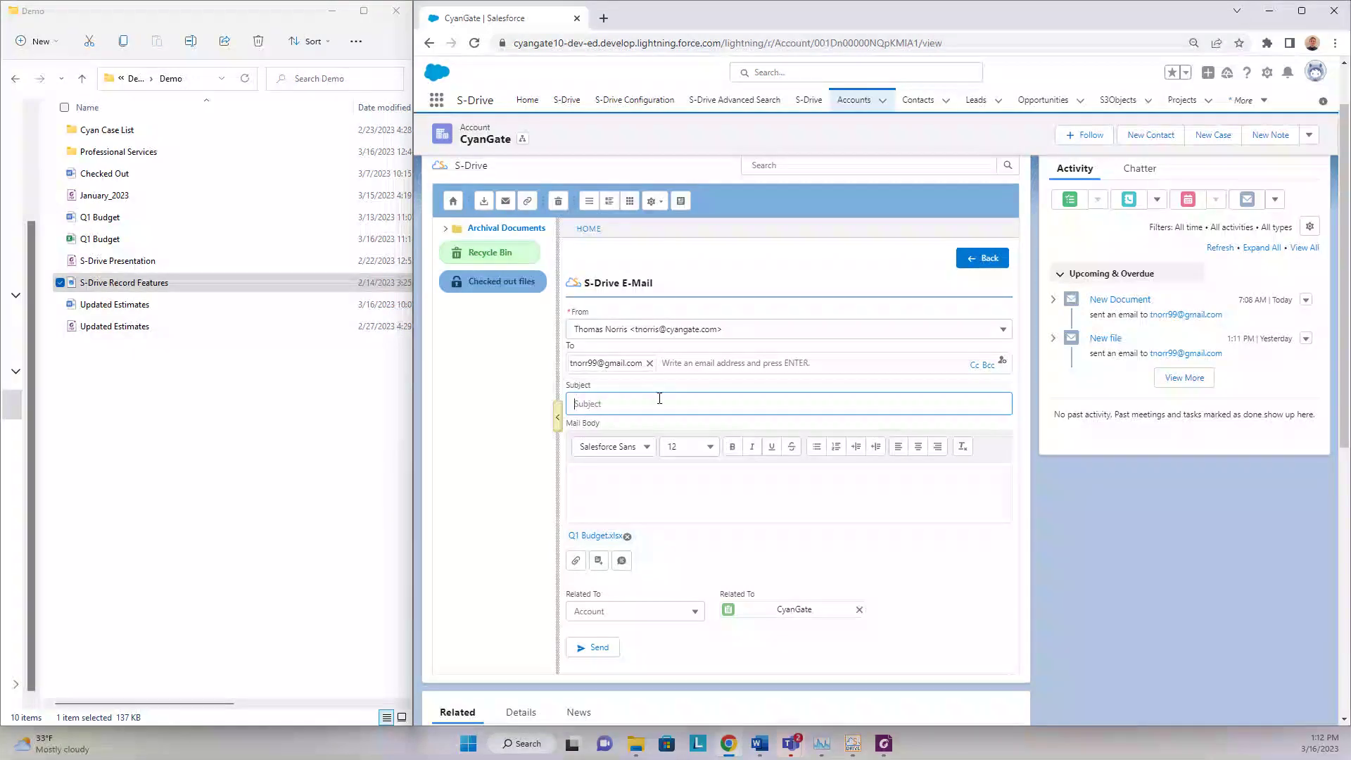
type("New Budget")
left_click(660, 479)
type("P")
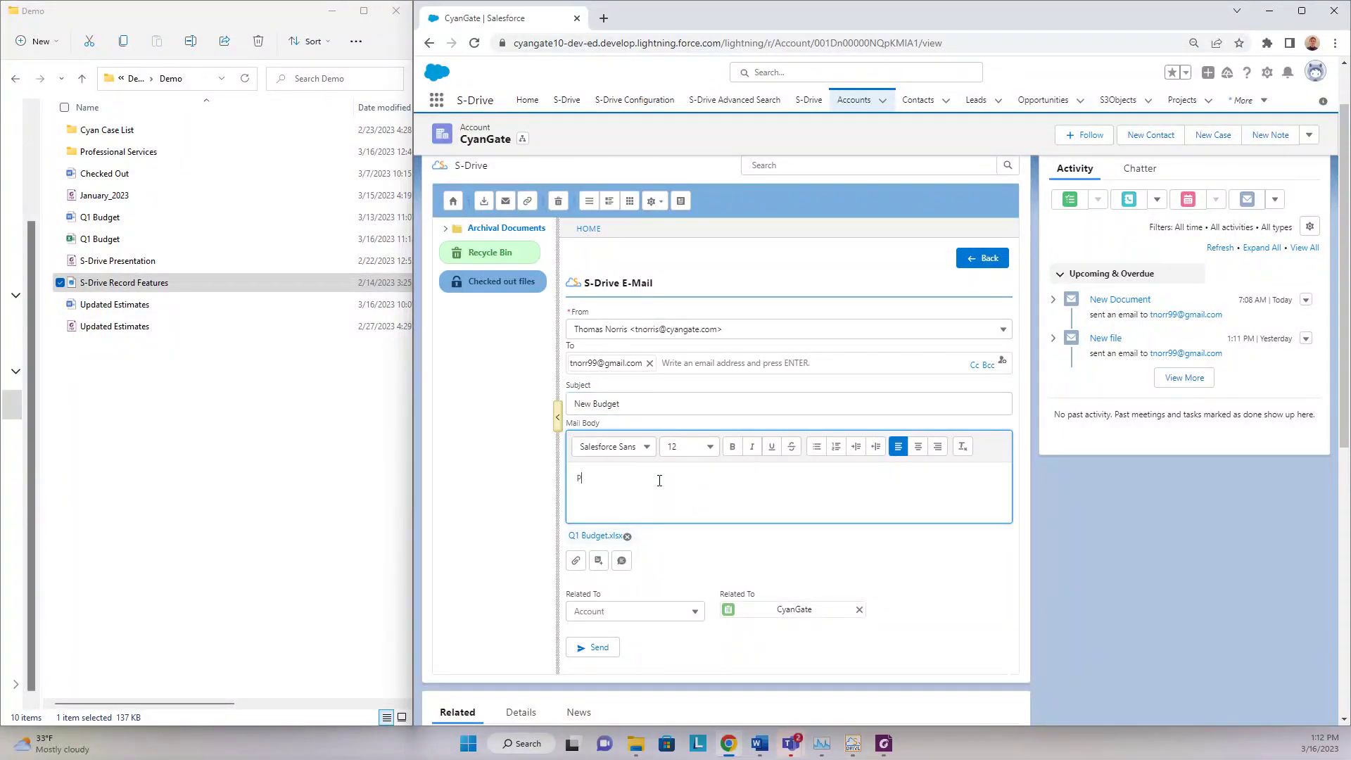
type("lease see below.")
left_click(937, 584)
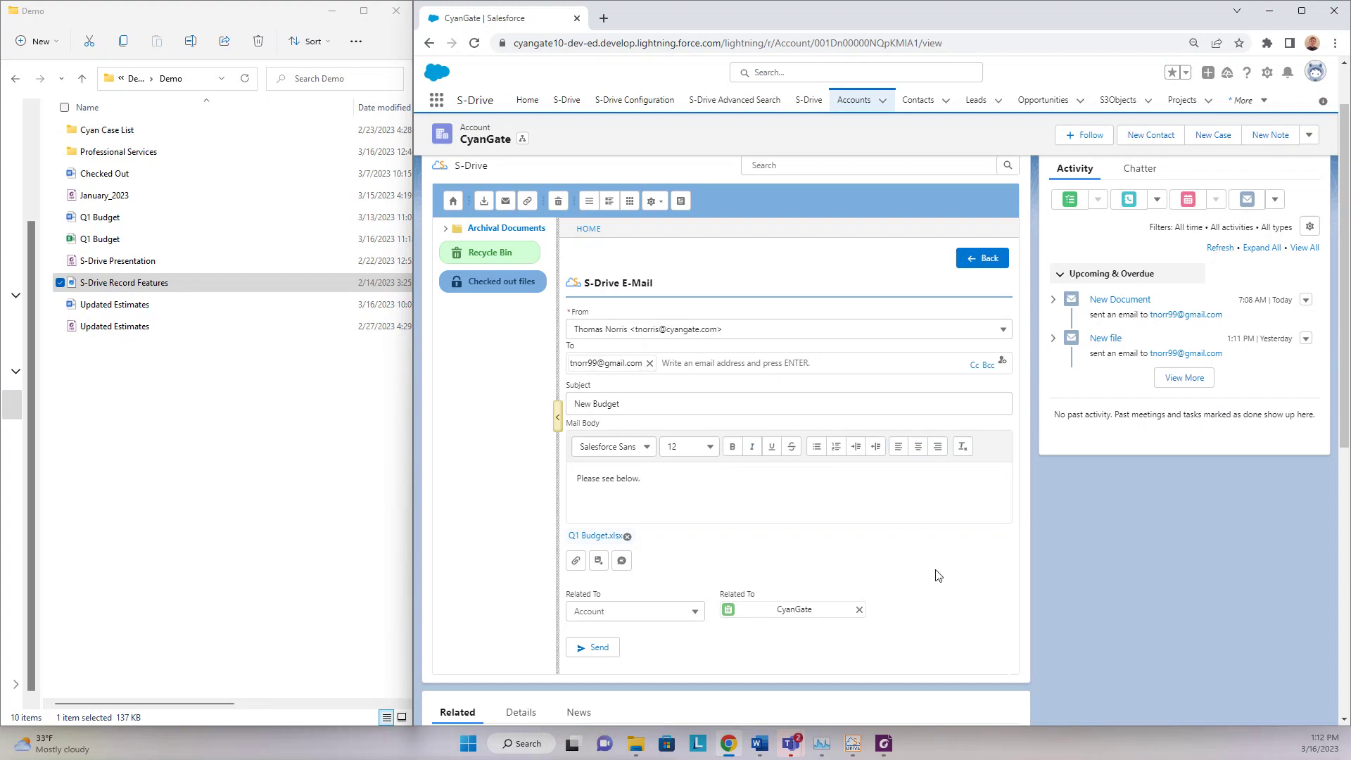
left_click(598, 648)
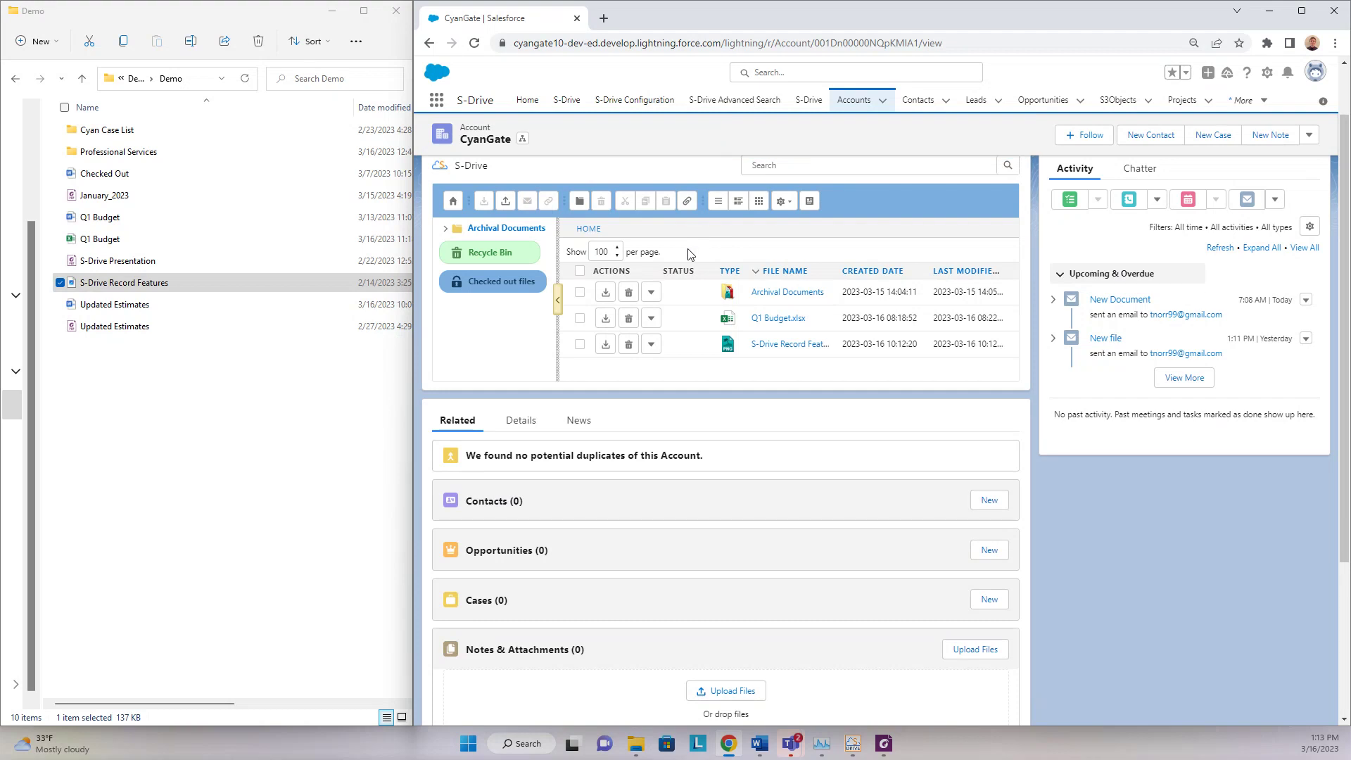
- Restore the second previous version of Q1 Budget.xlsx as the newest, seventh version
left_click(651, 318)
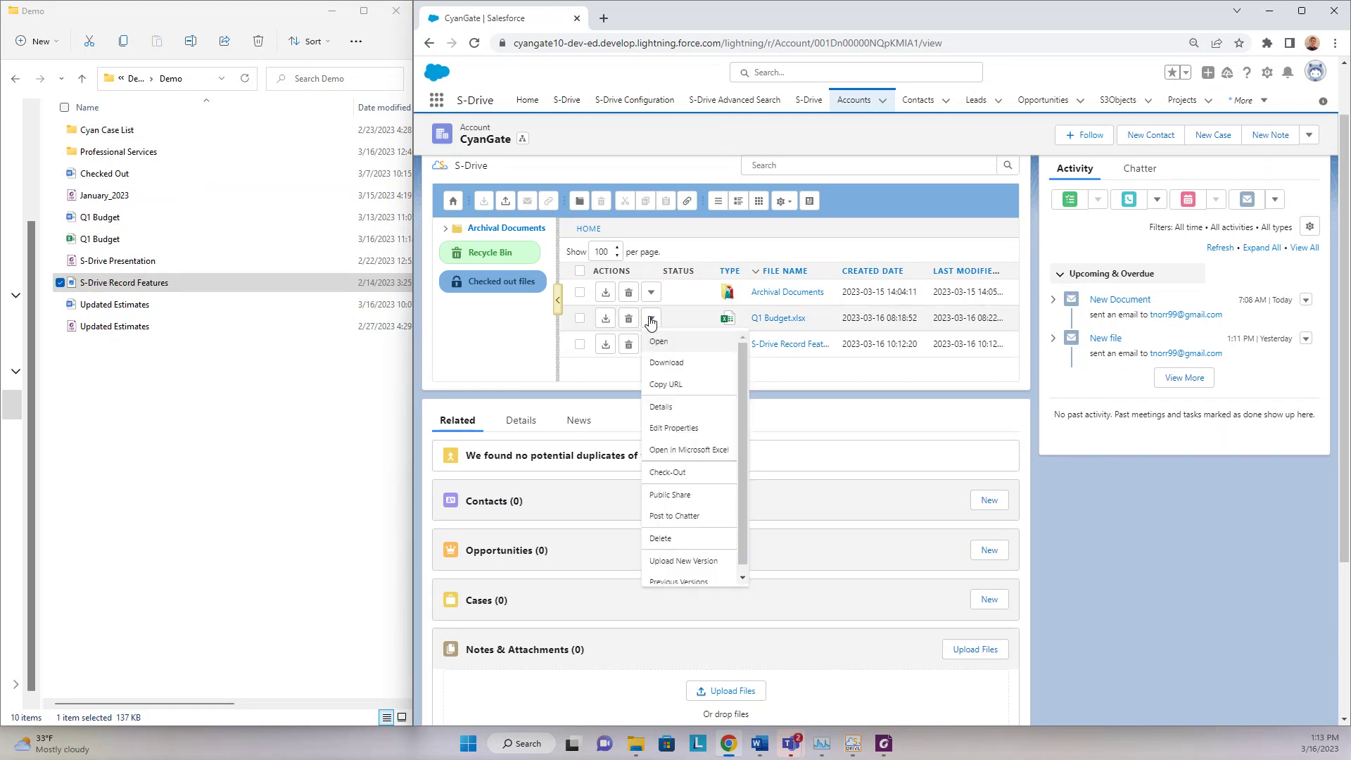
left_click(693, 575)
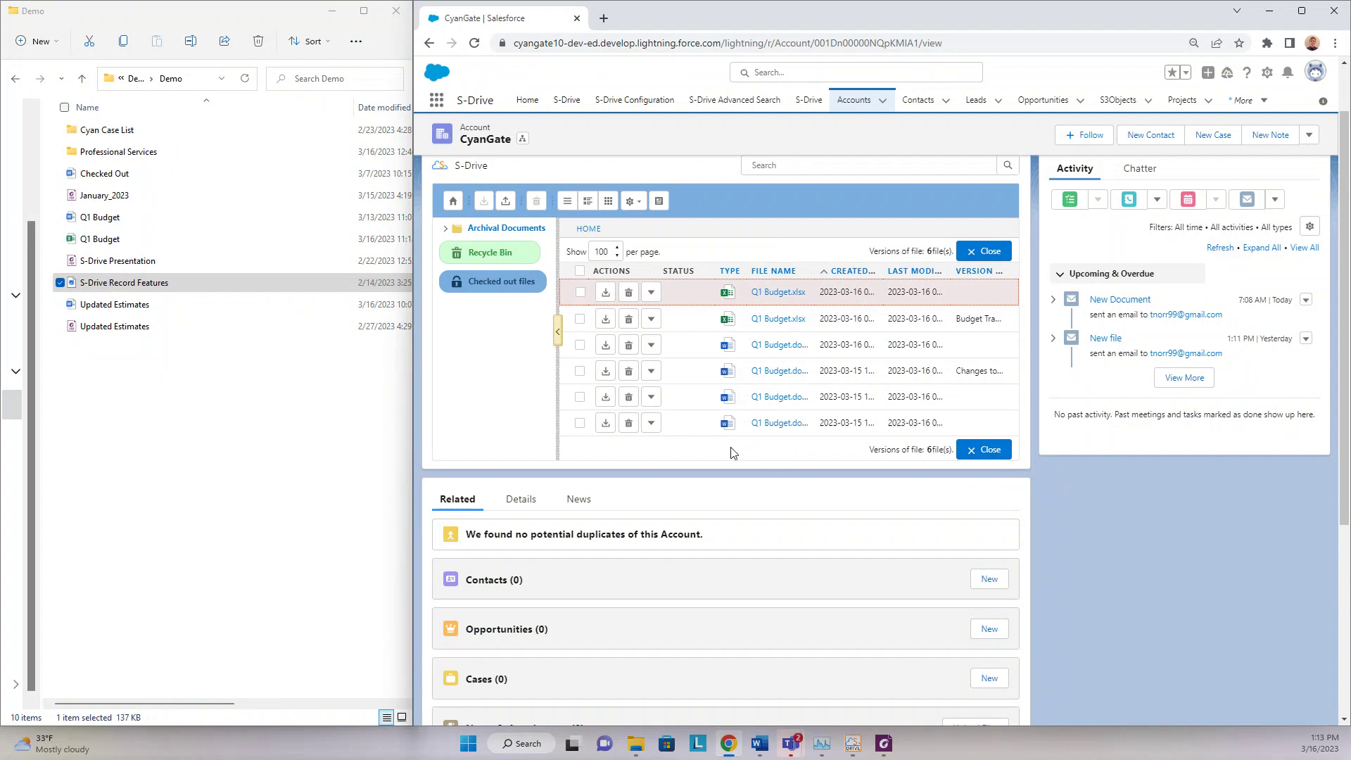
scroll(653, 395, "up", 1)
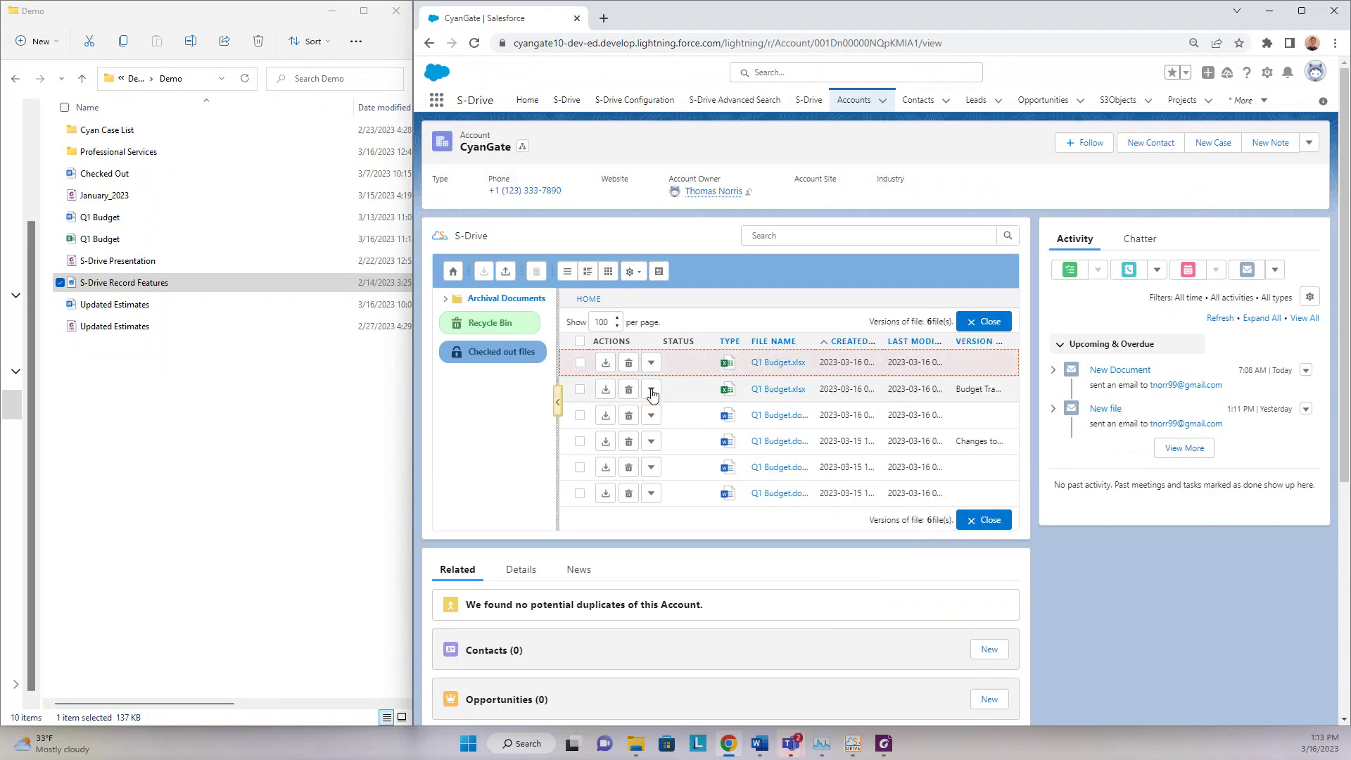
left_click(651, 390)
left_click(668, 508)
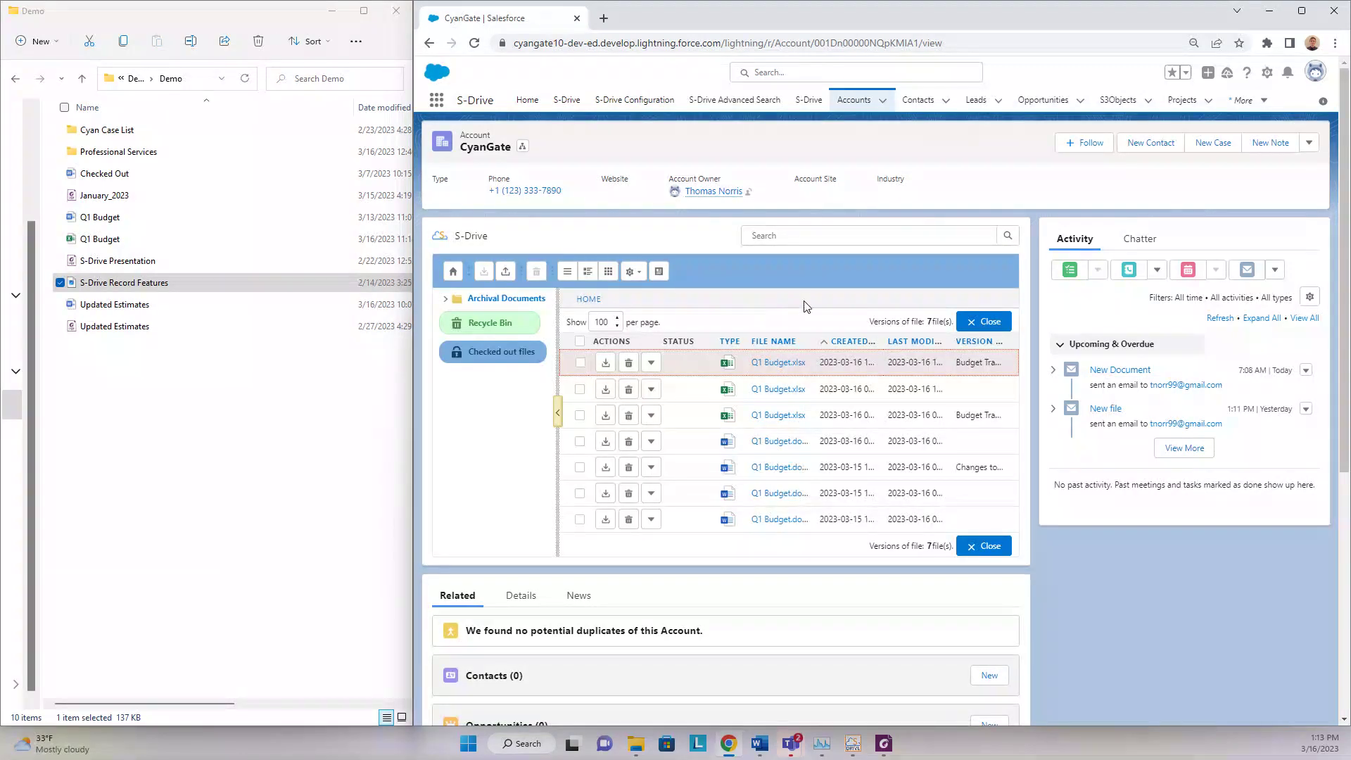
left_click(979, 322)
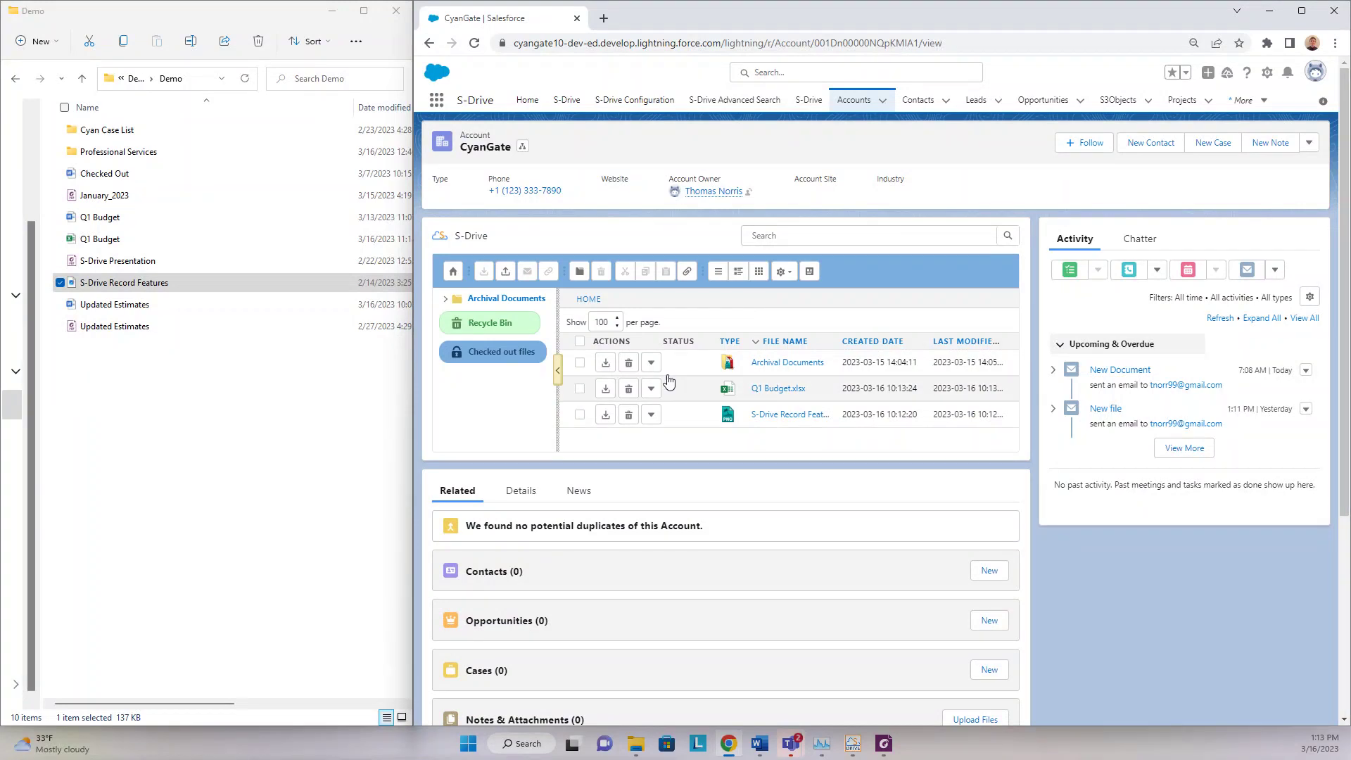
- Check out Q1 Budget.xlsx and confirm the checkout alert
left_click(580, 389)
left_click(651, 389)
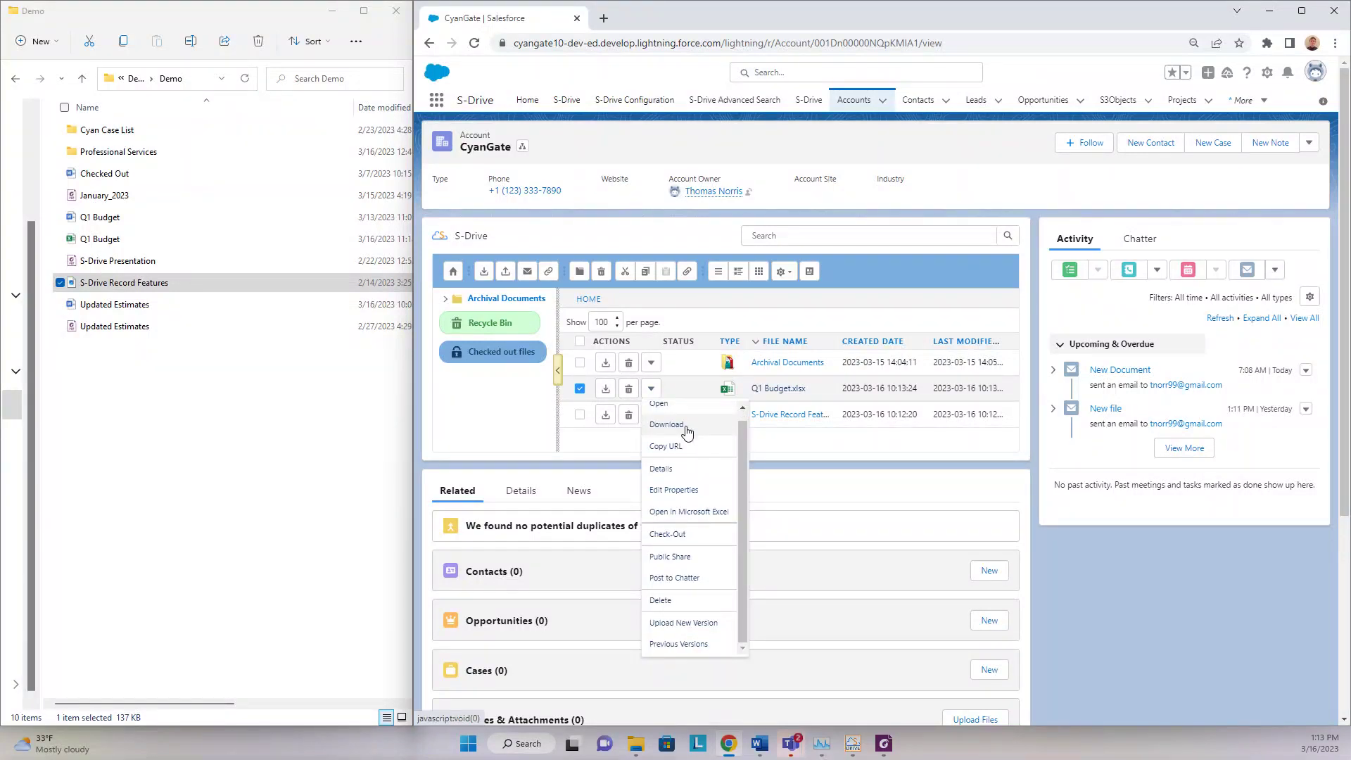
left_click(687, 536)
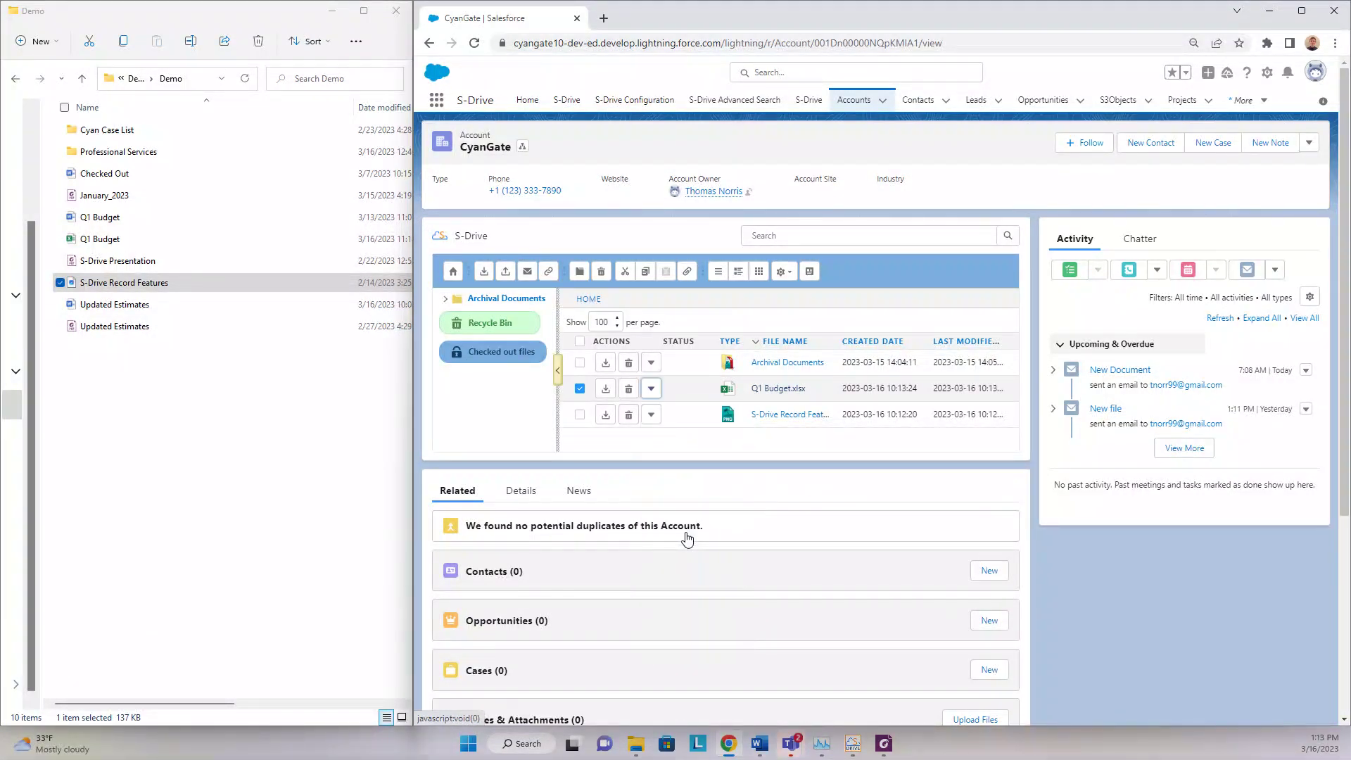
left_click(1001, 133)
left_click(1002, 134)
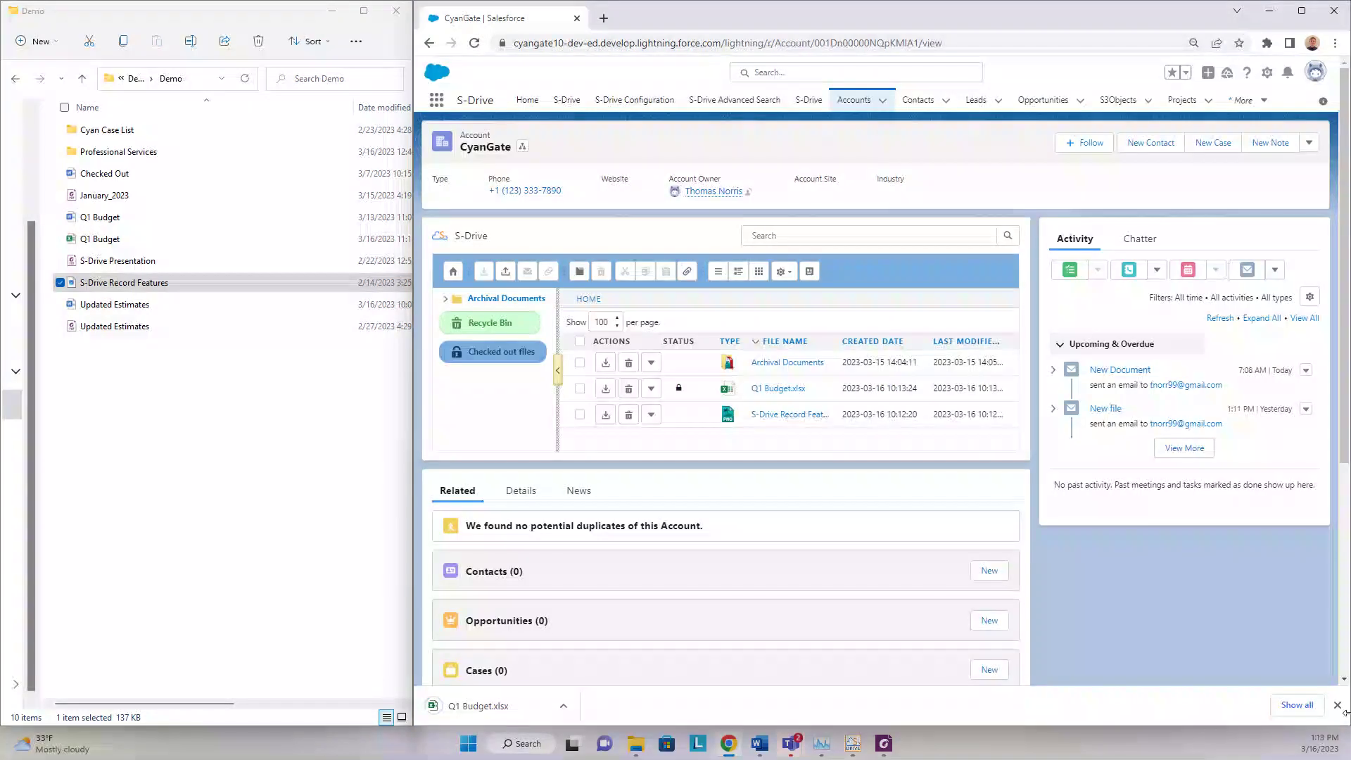
- Check Q1 Budget.xlsx back in with 'No, just remove the lock.', uploading no new version
left_click(1338, 705)
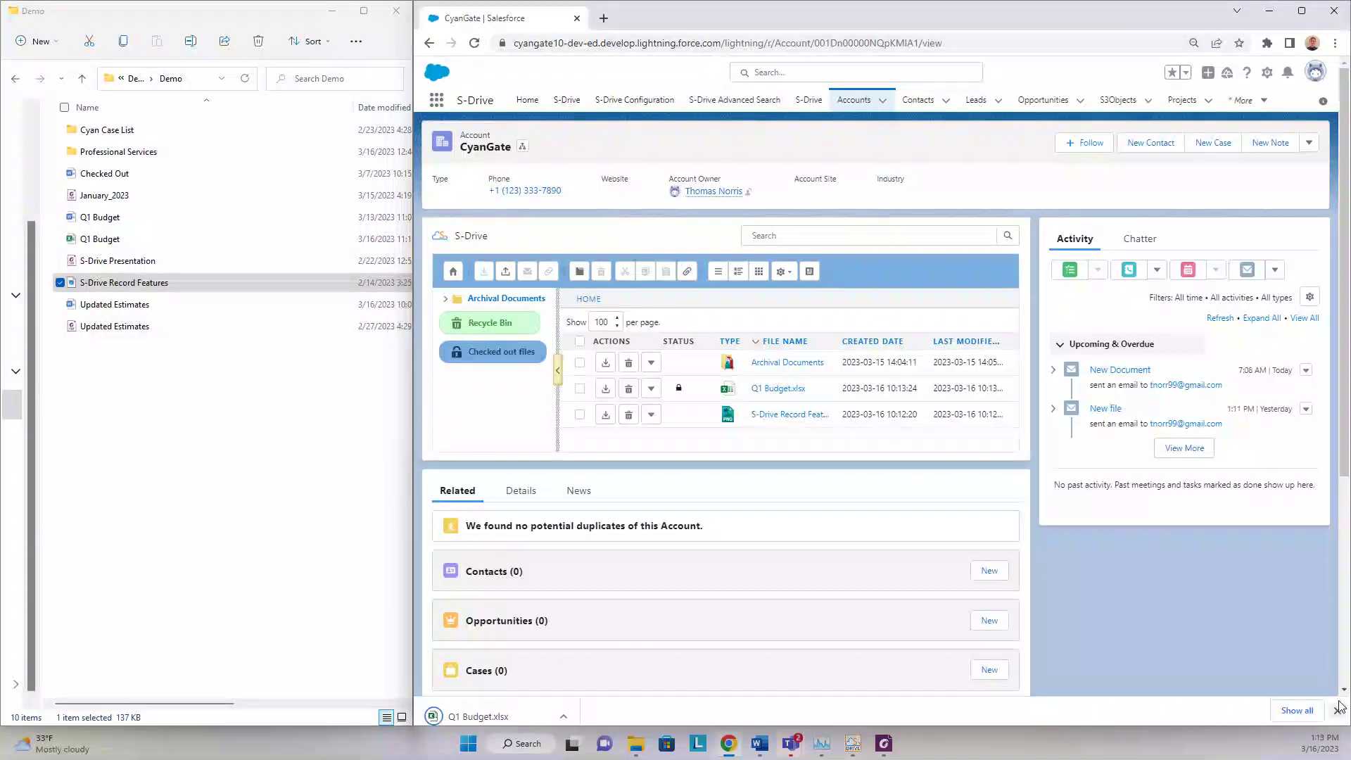
left_click(652, 389)
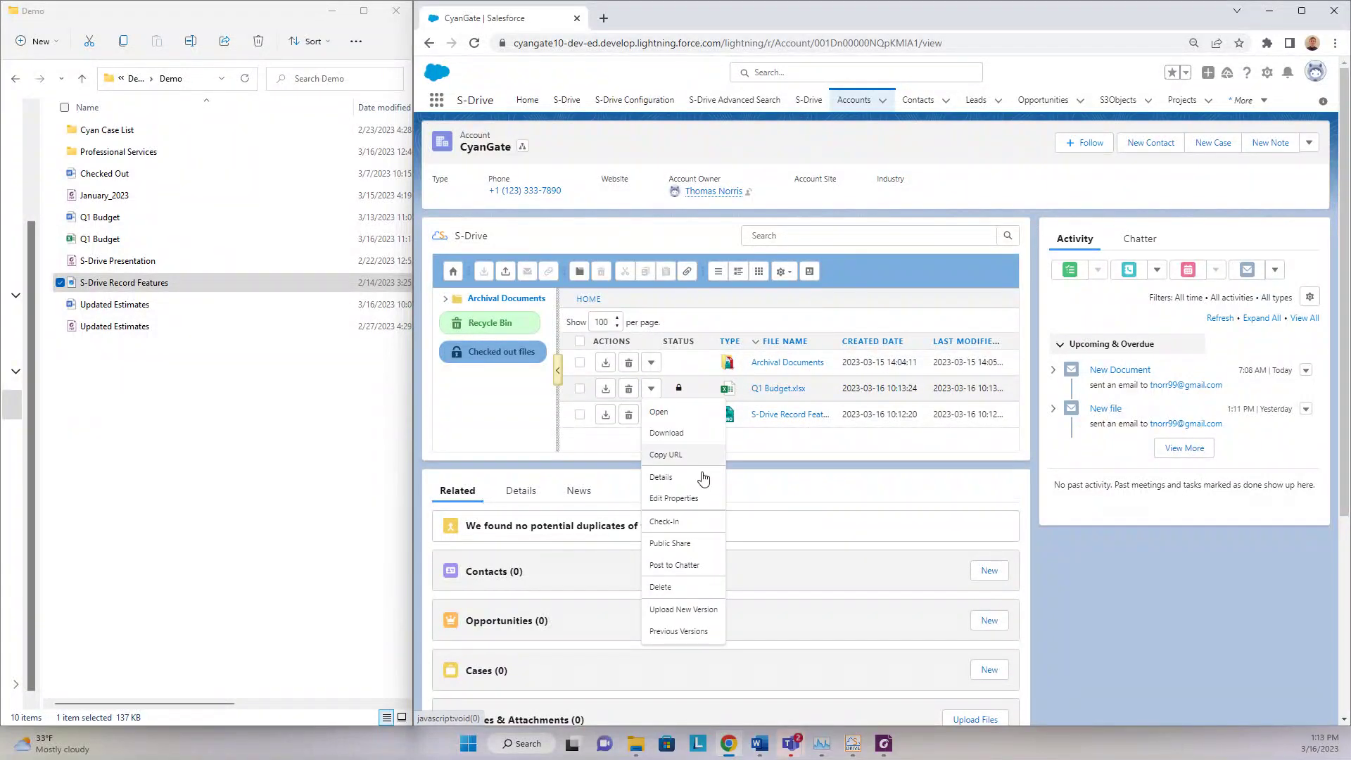
left_click(664, 522)
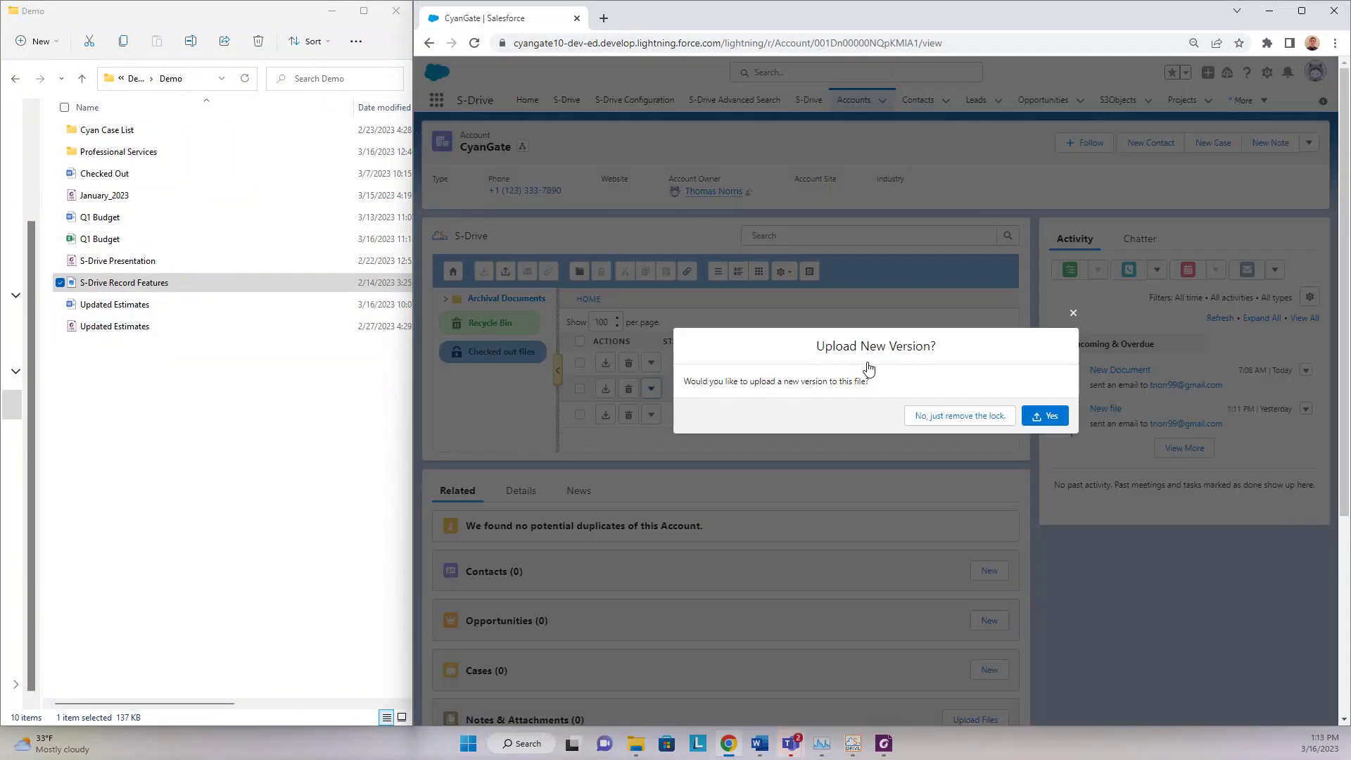
left_click(942, 417)
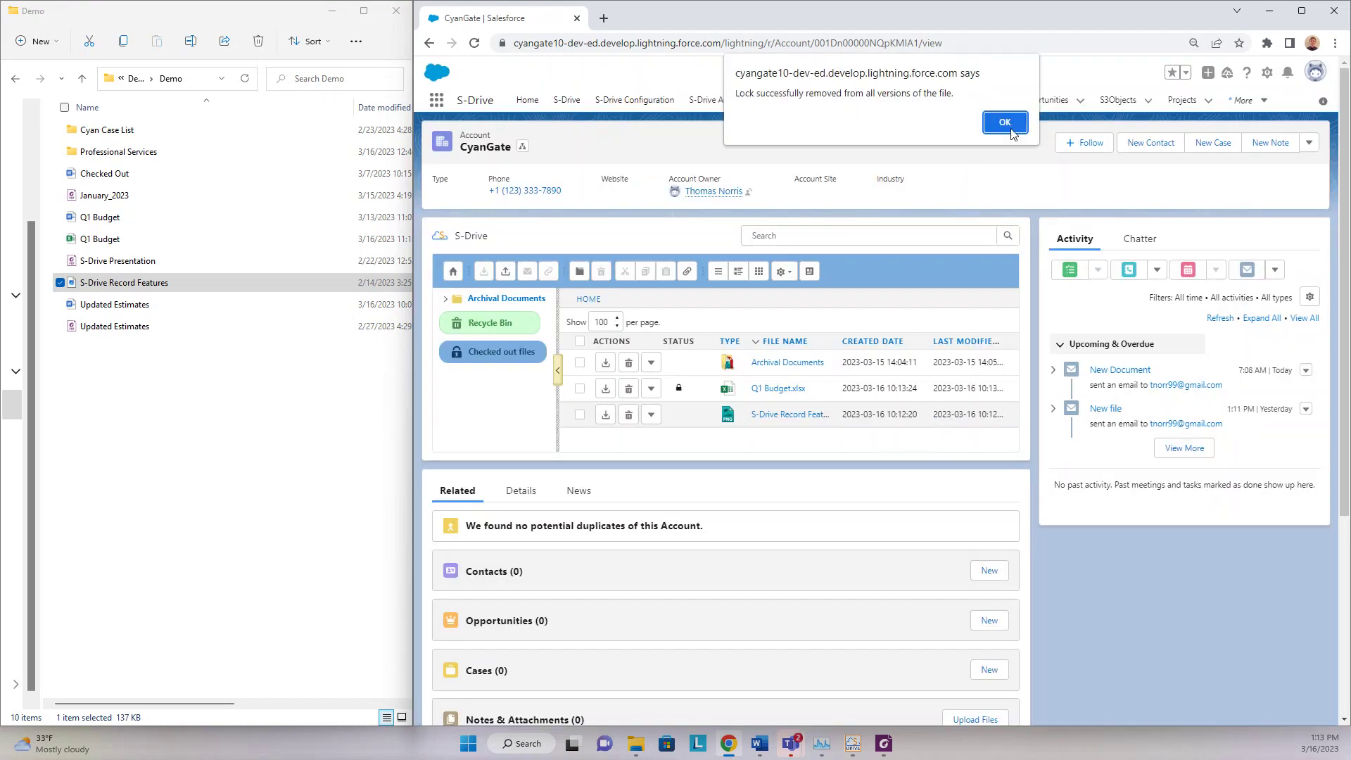
left_click(1005, 117)
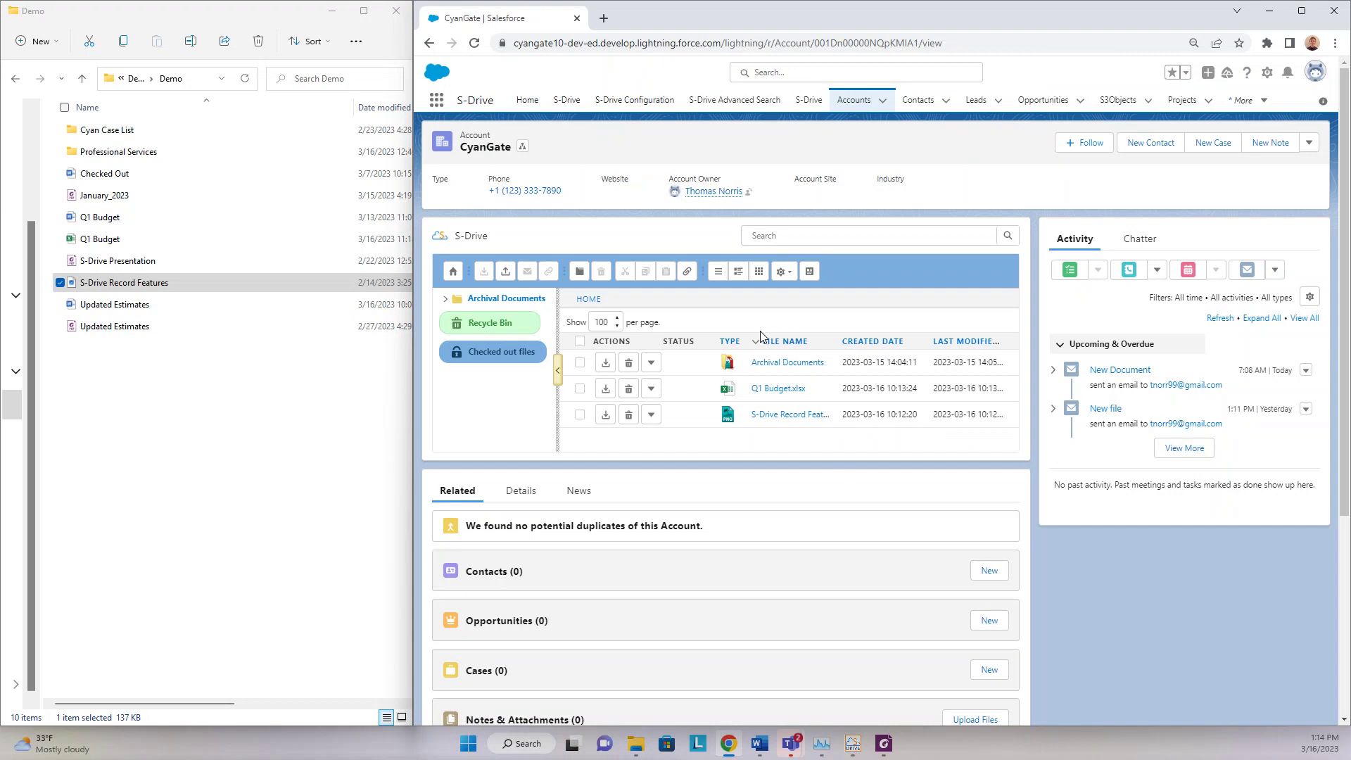
- Open Q1 Budget.xlsx in Microsoft Excel for the web, accepting the Office agreement
left_click(653, 390)
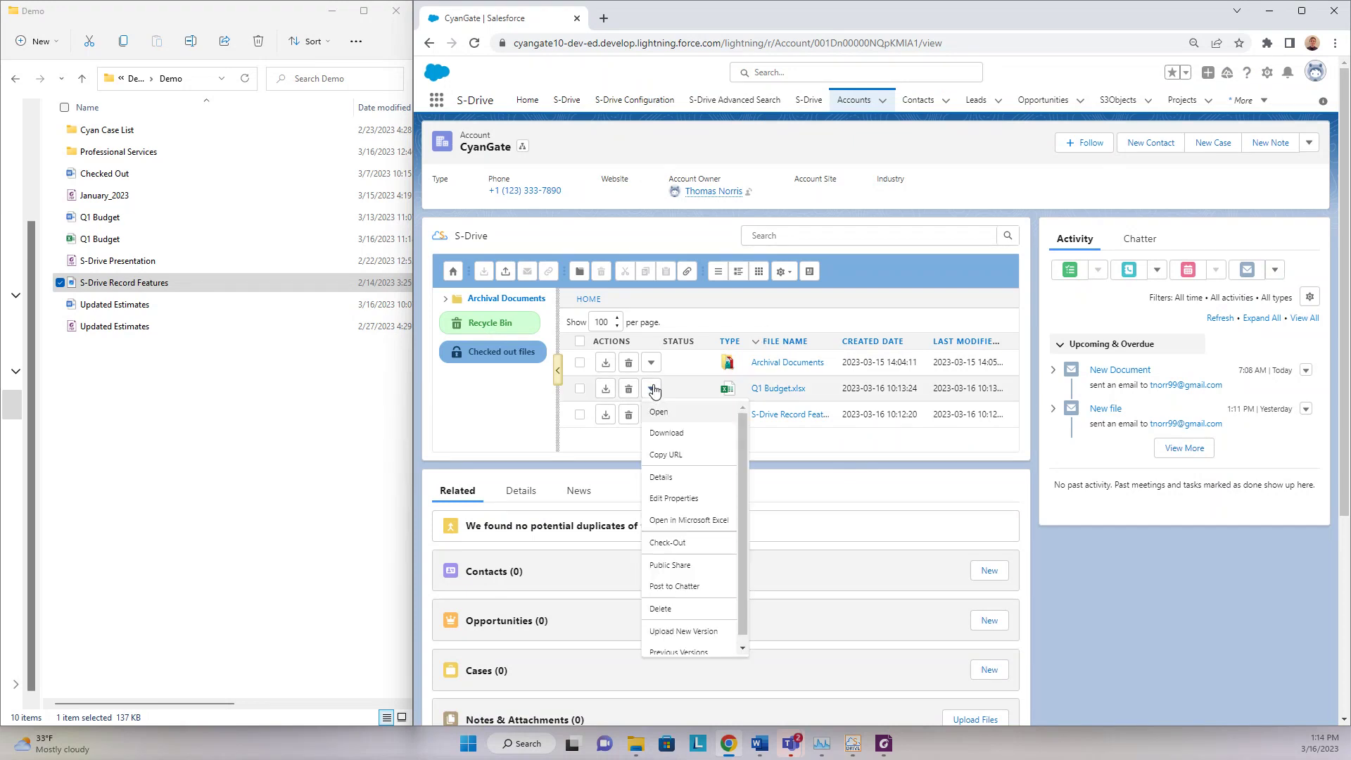
left_click(704, 520)
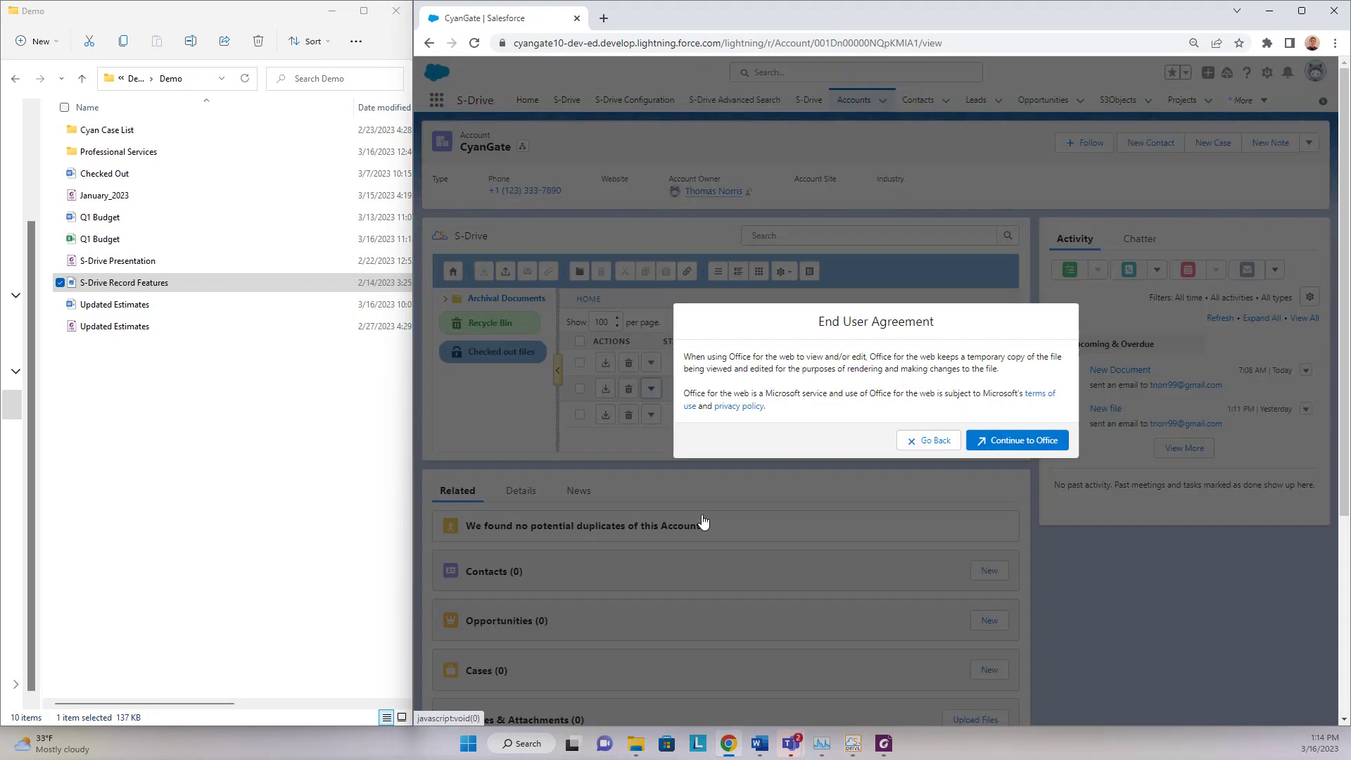
left_click(973, 437)
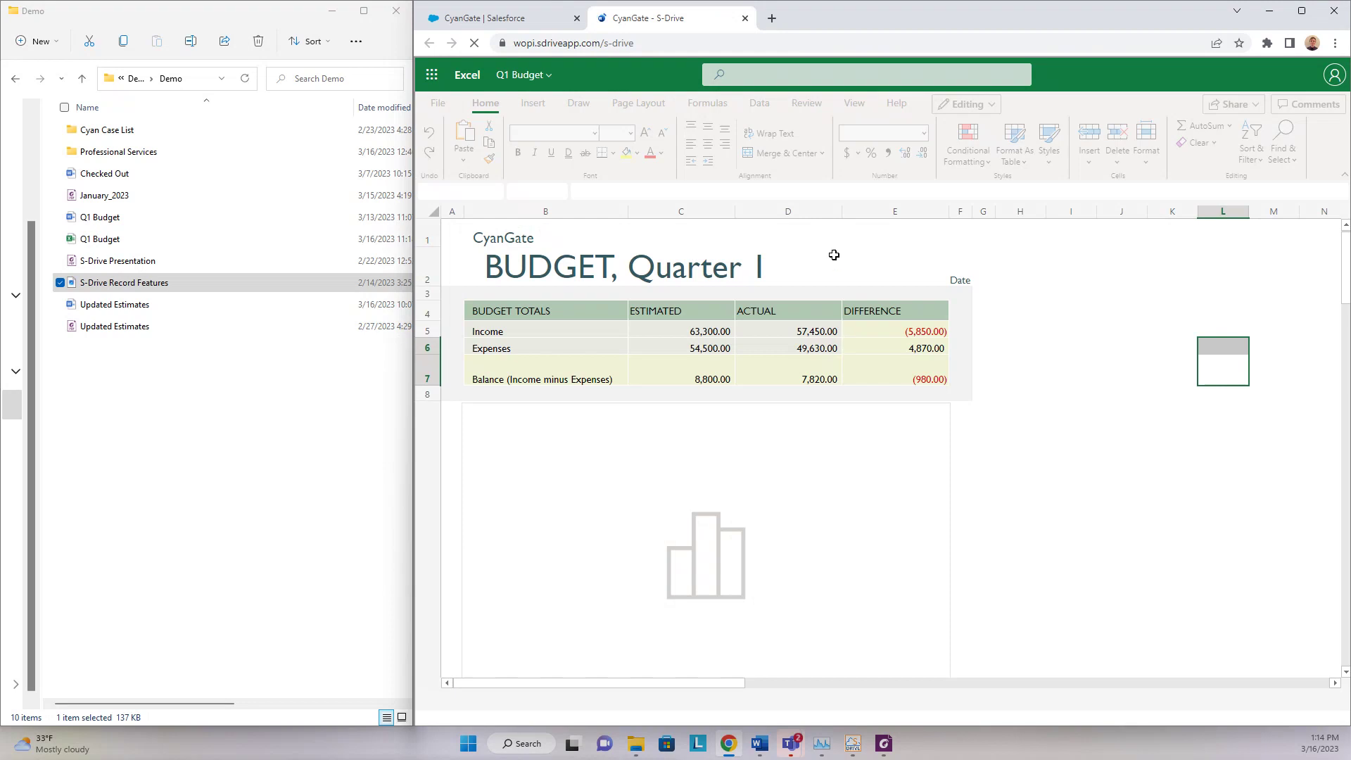
- Replace the COMPANY NAME text in cell B1 with 'CyanGate'
left_click(585, 239)
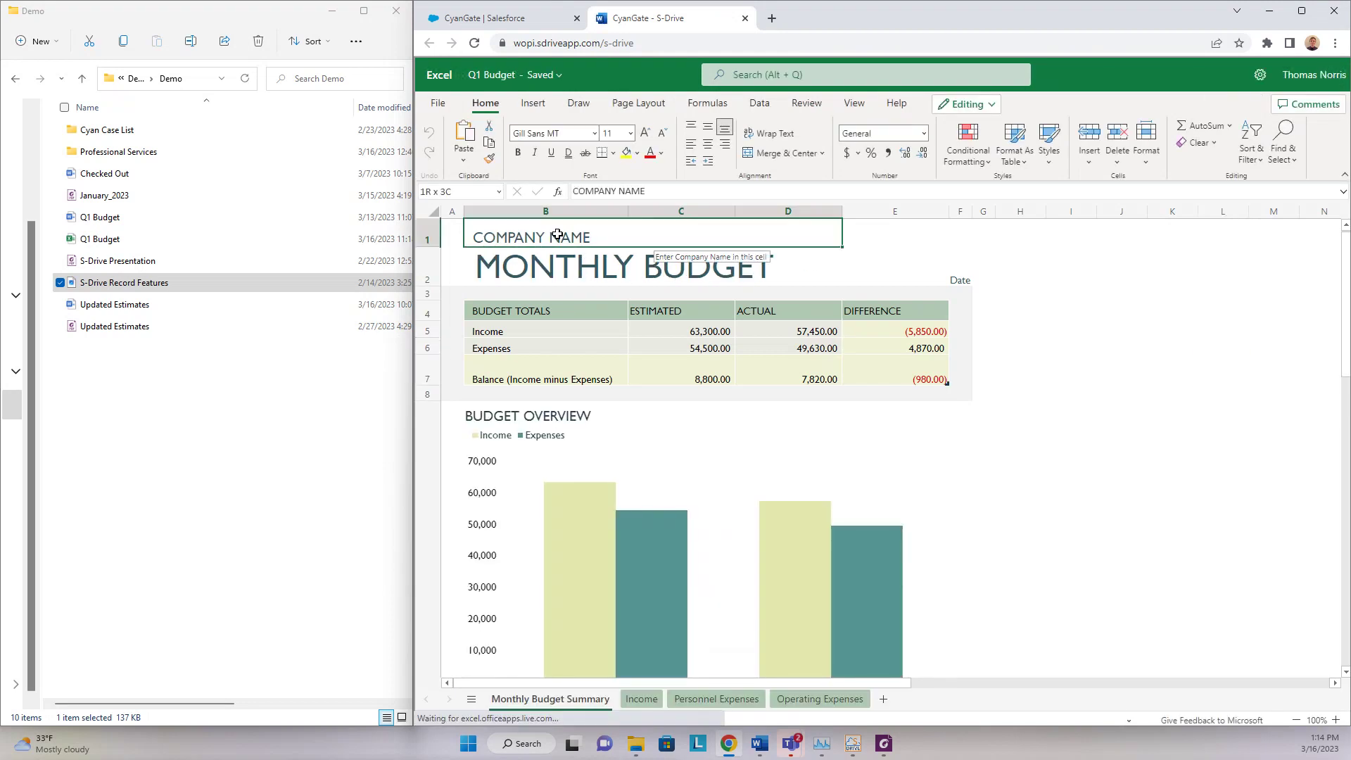
double_click(595, 237)
triple_click(596, 237)
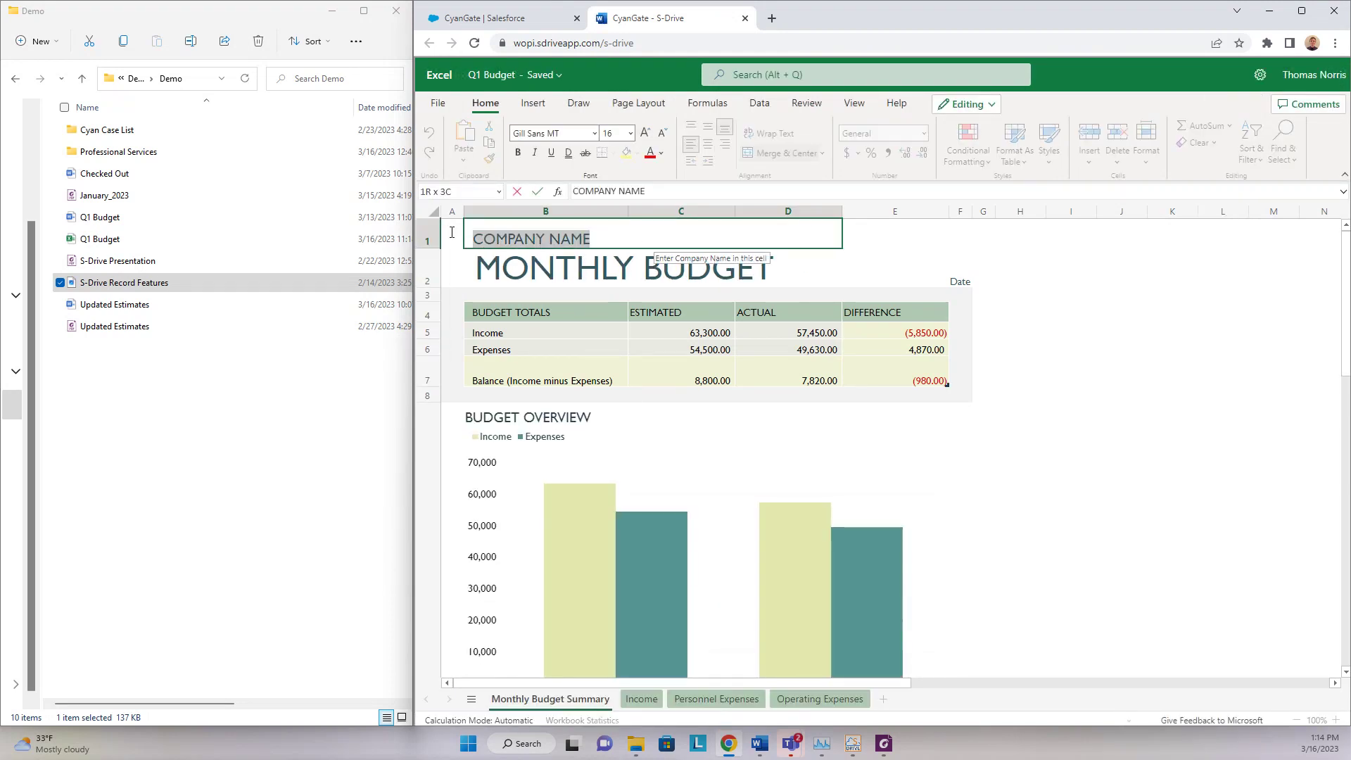
type("CyanGate")
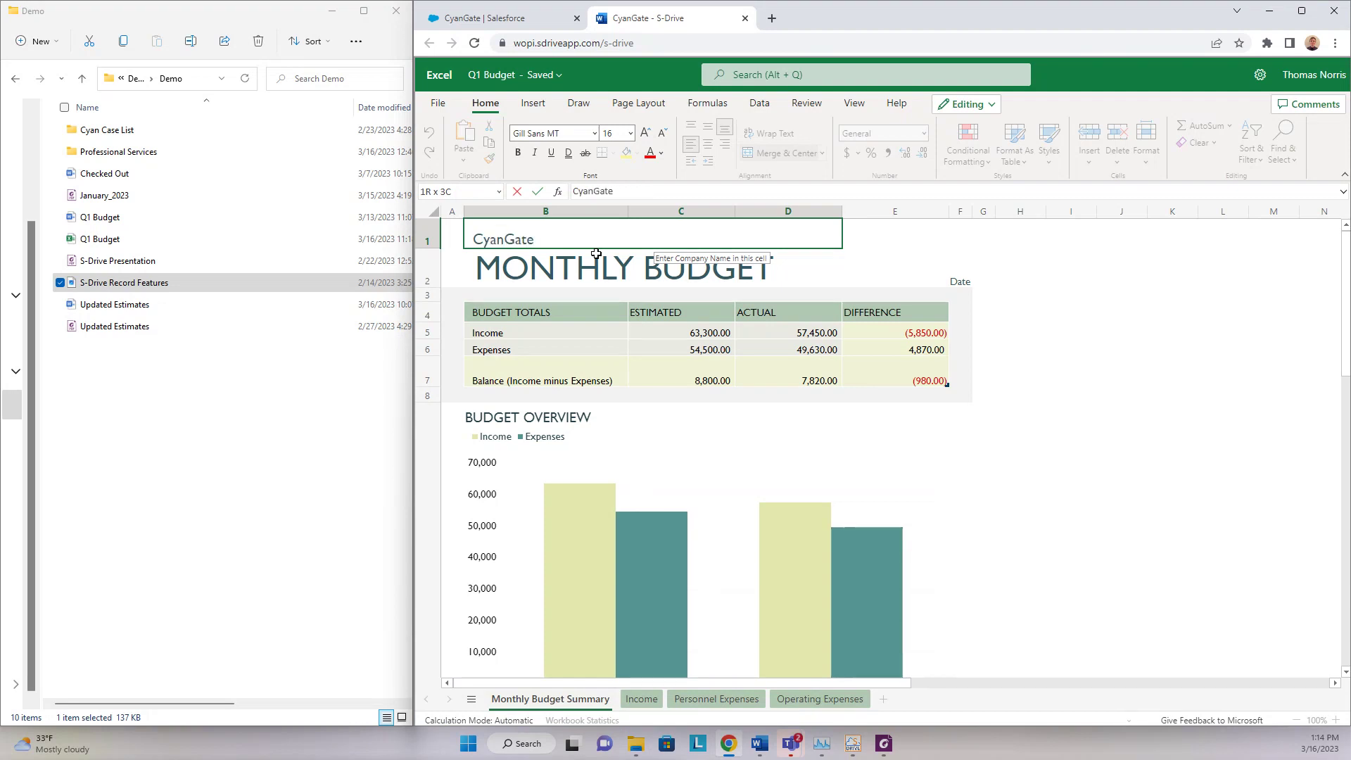
key("Return")
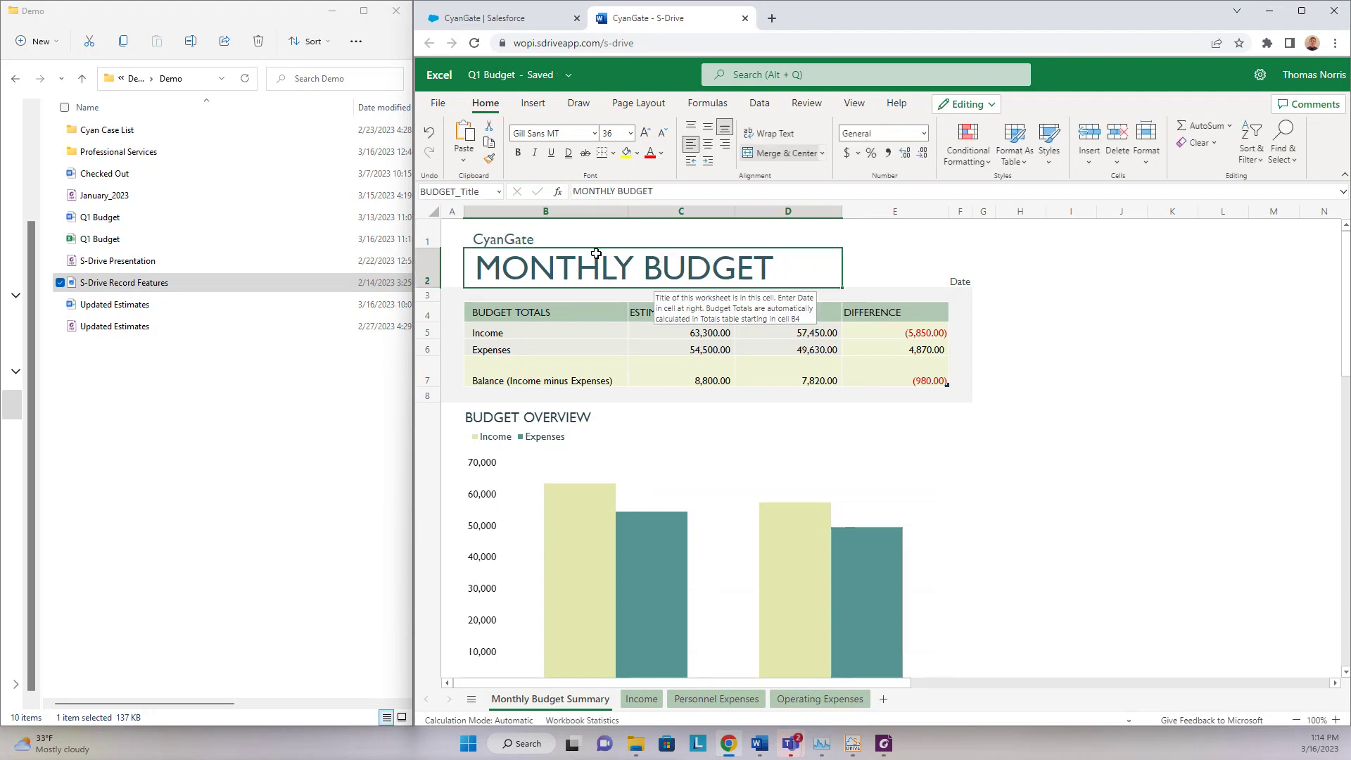
- Close the Excel tab and choose Abort Online Edit for Q1 Budget.xlsx
left_click(745, 18)
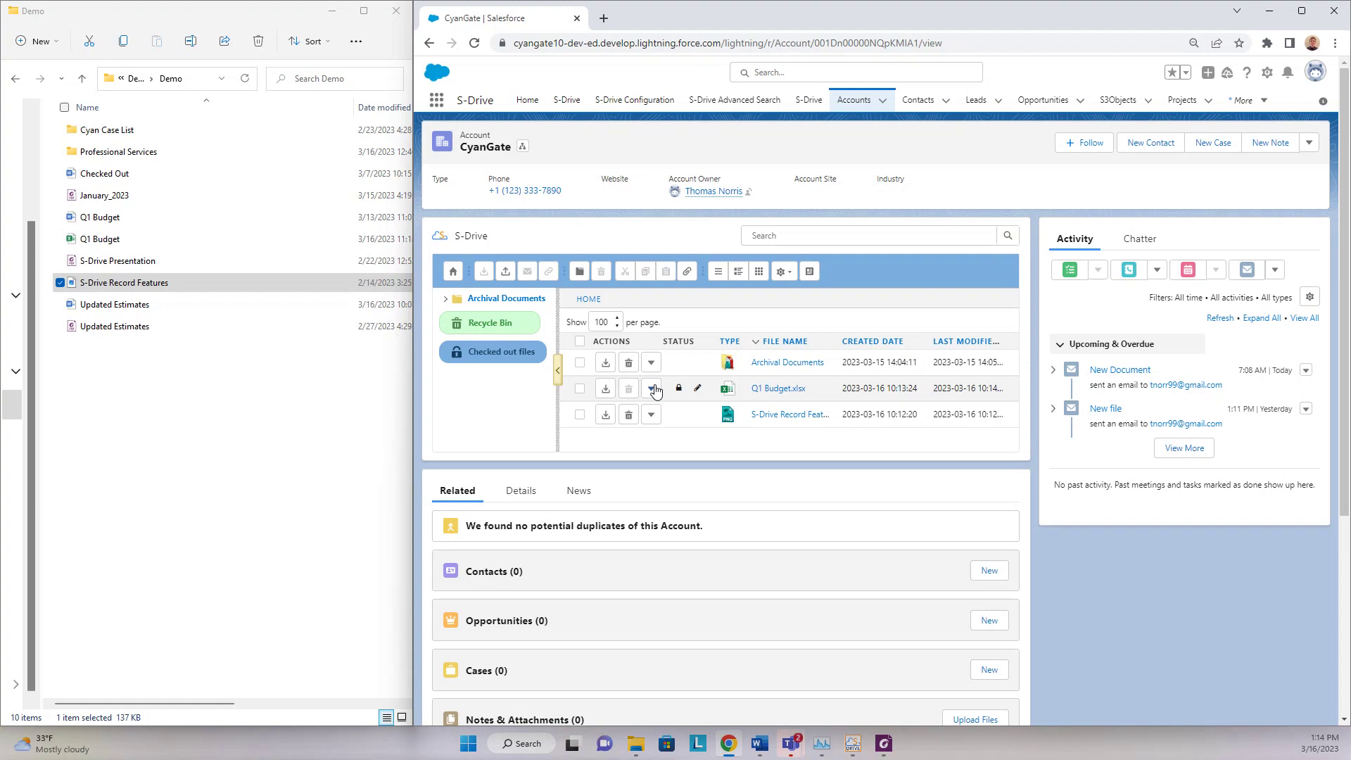
left_click(653, 390)
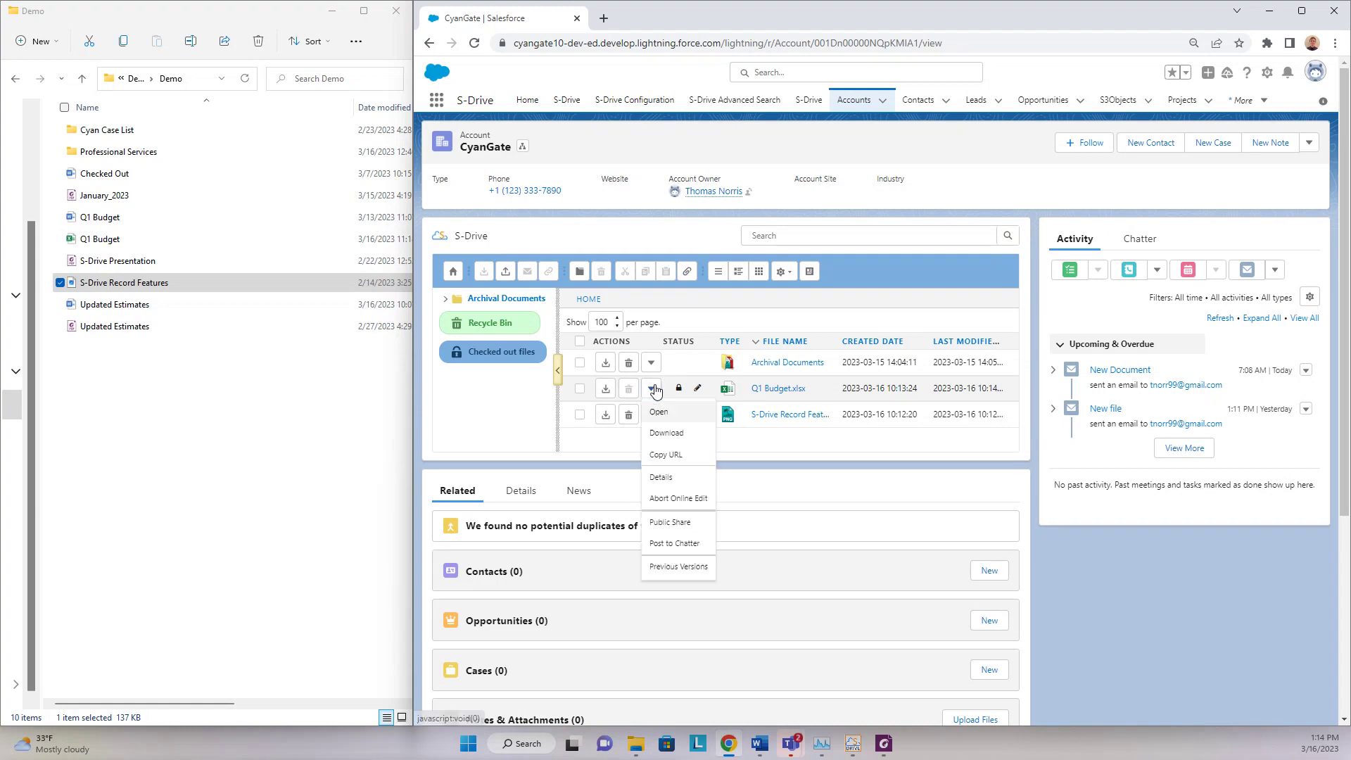
left_click(680, 498)
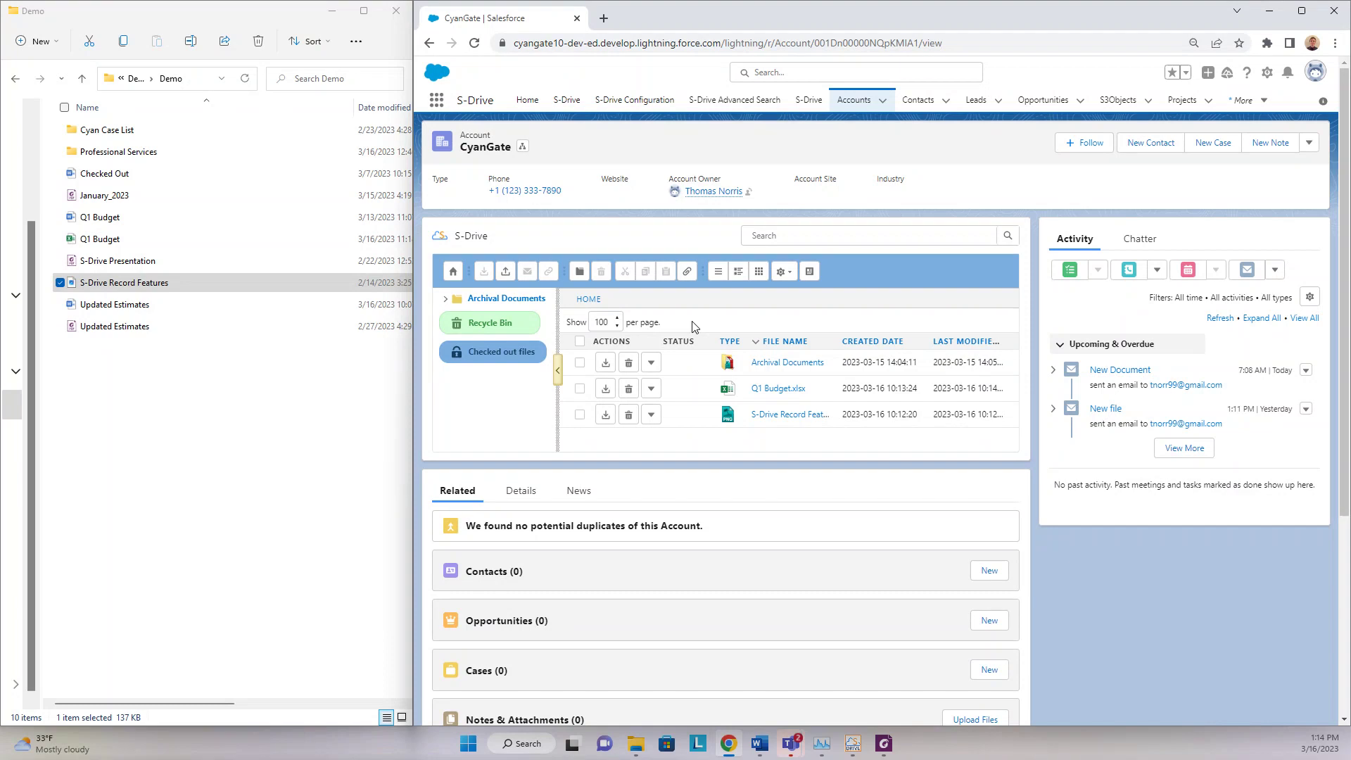
- Create an Access public link for Archival Documents with Upload enabled, save, and copy its URL
left_click(651, 363)
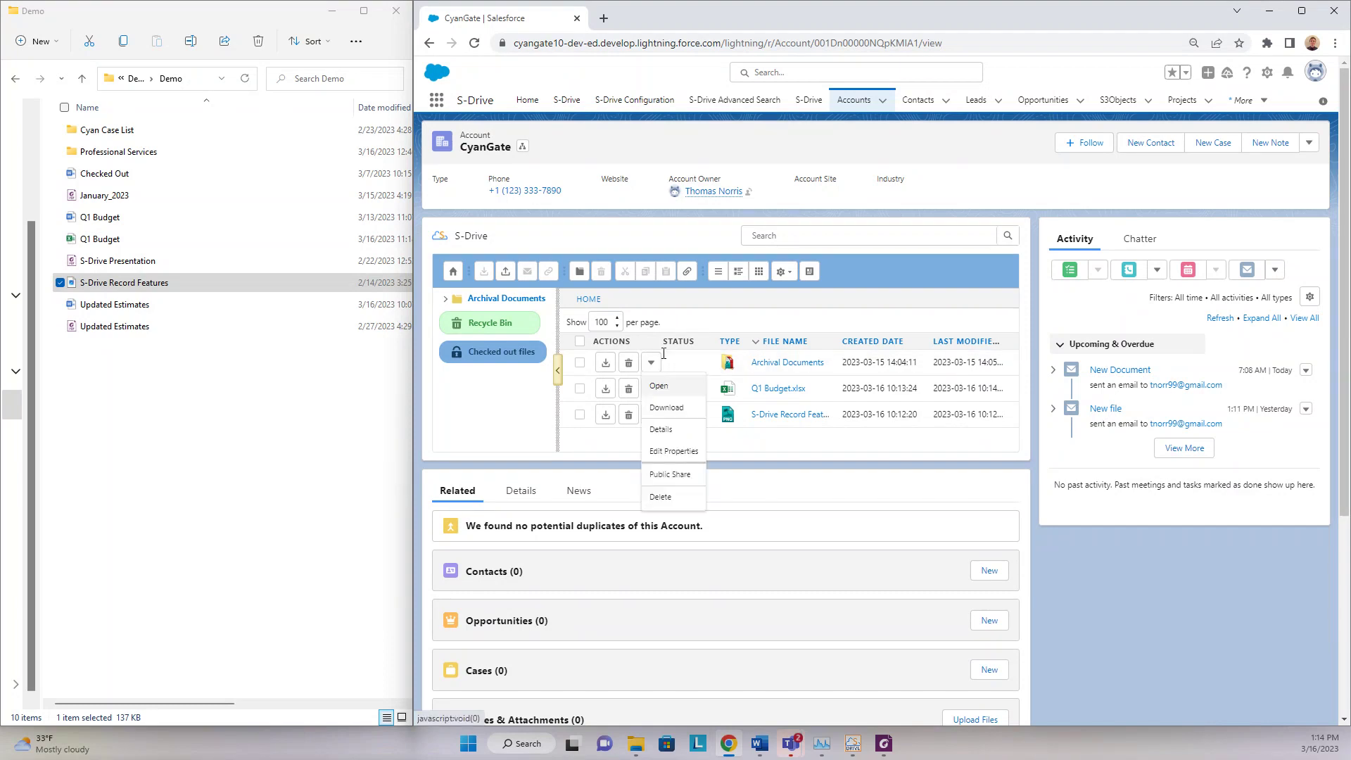
left_click(671, 476)
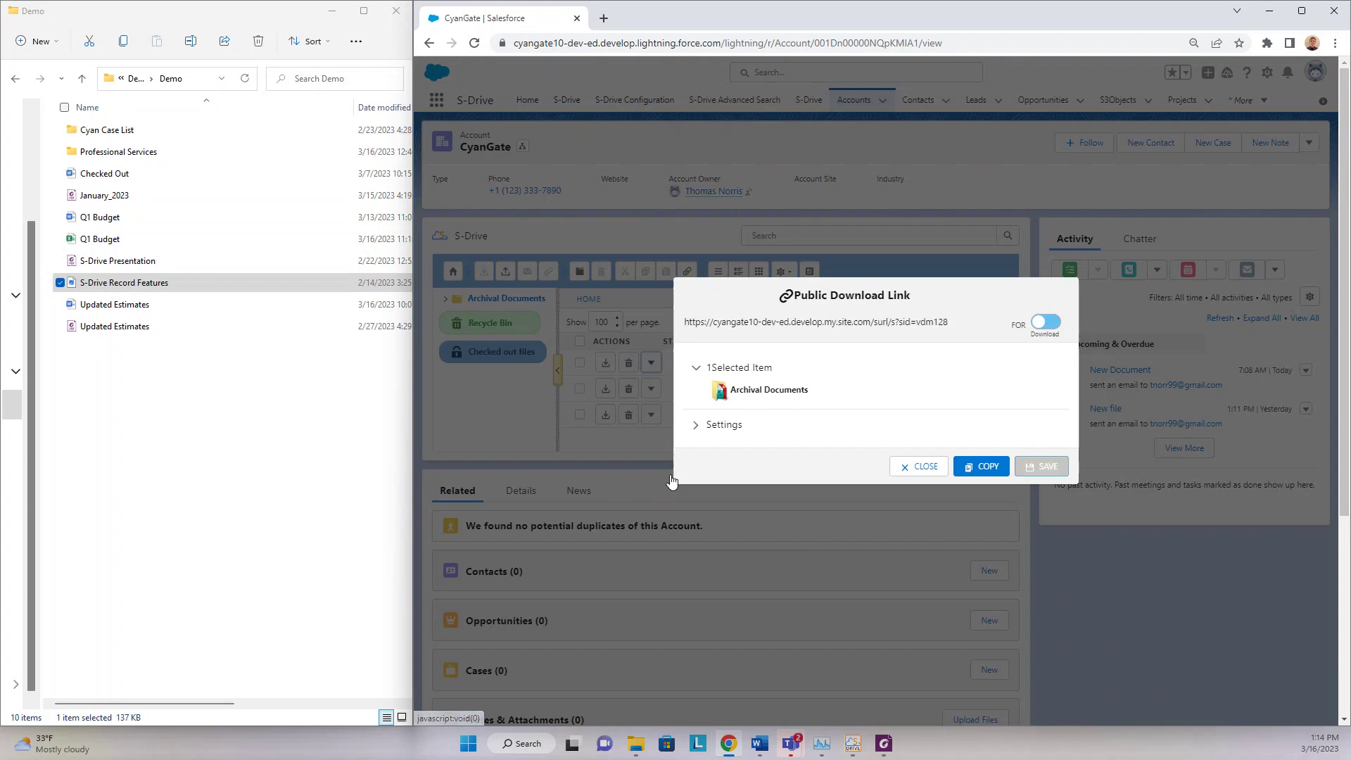
left_click(1045, 323)
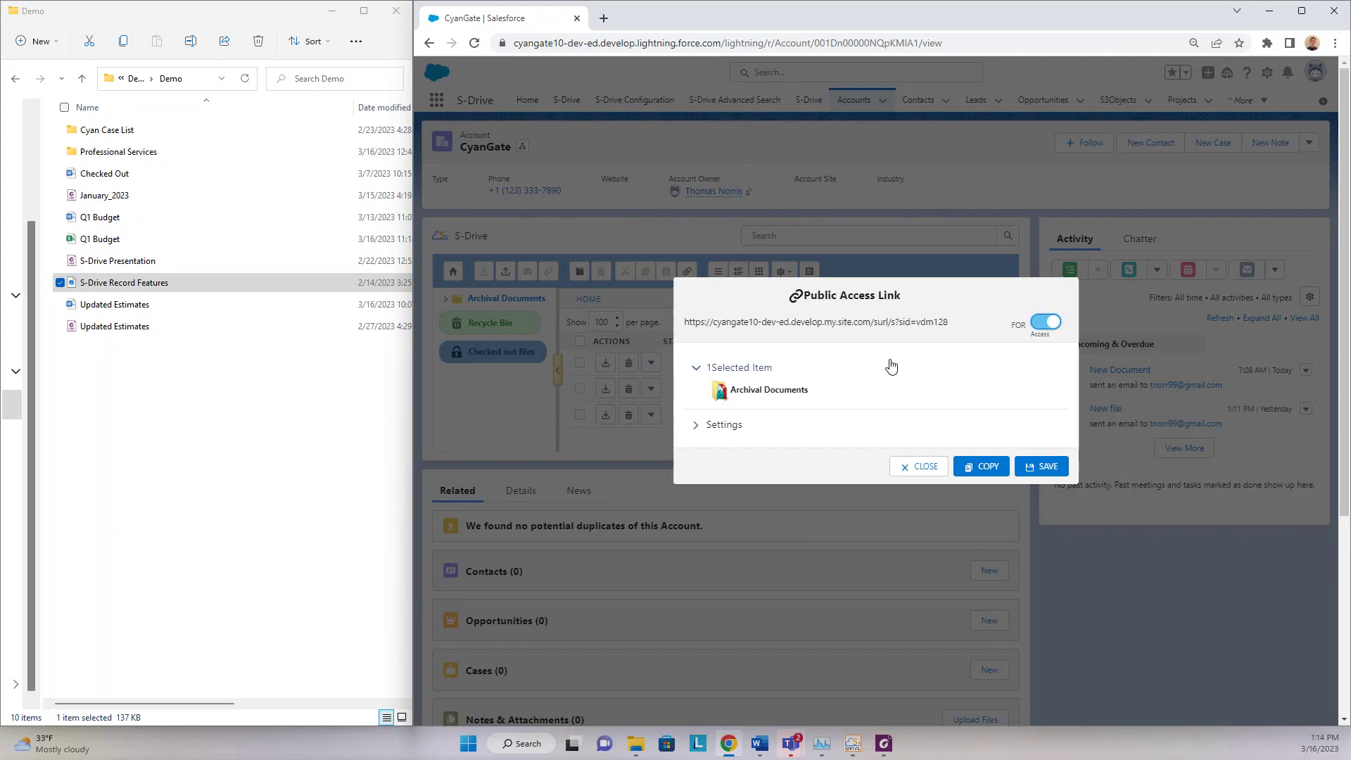
left_click(717, 425)
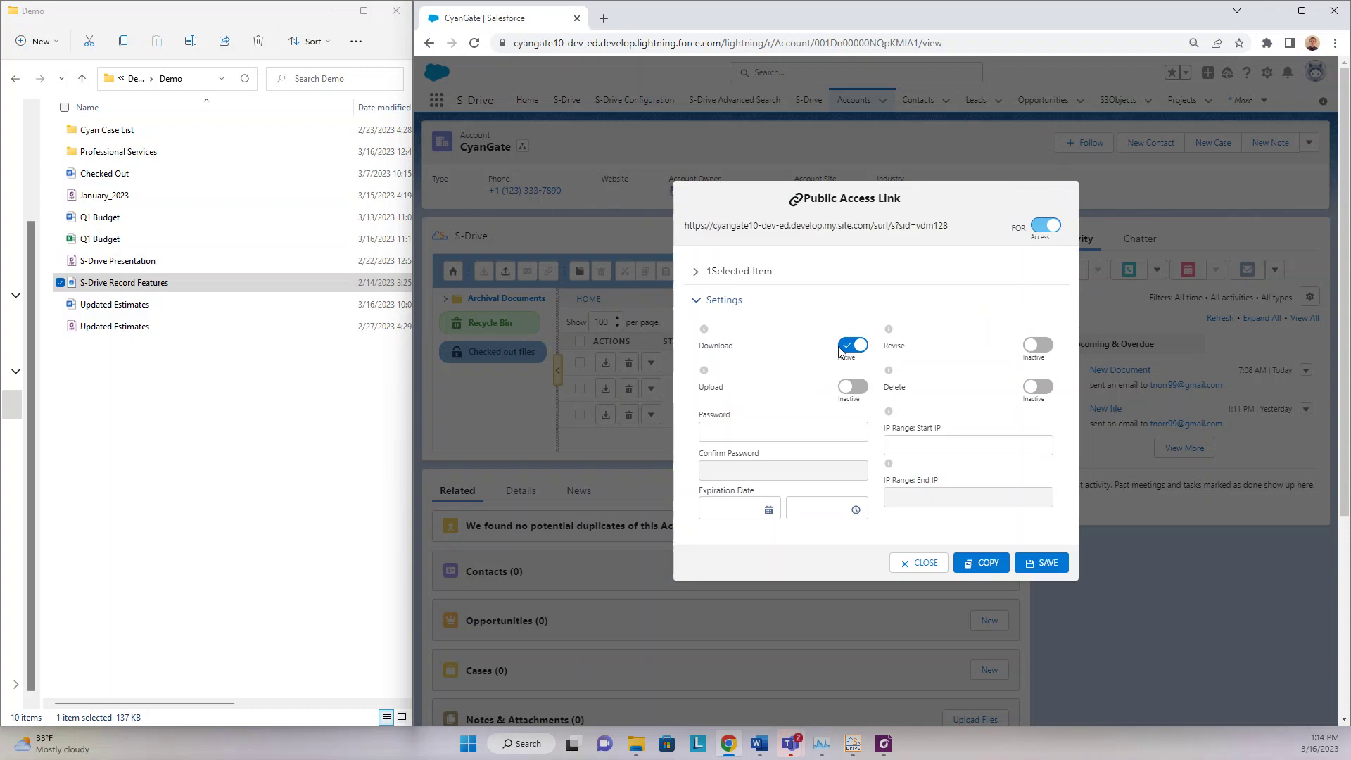
left_click(845, 387)
left_click(1041, 562)
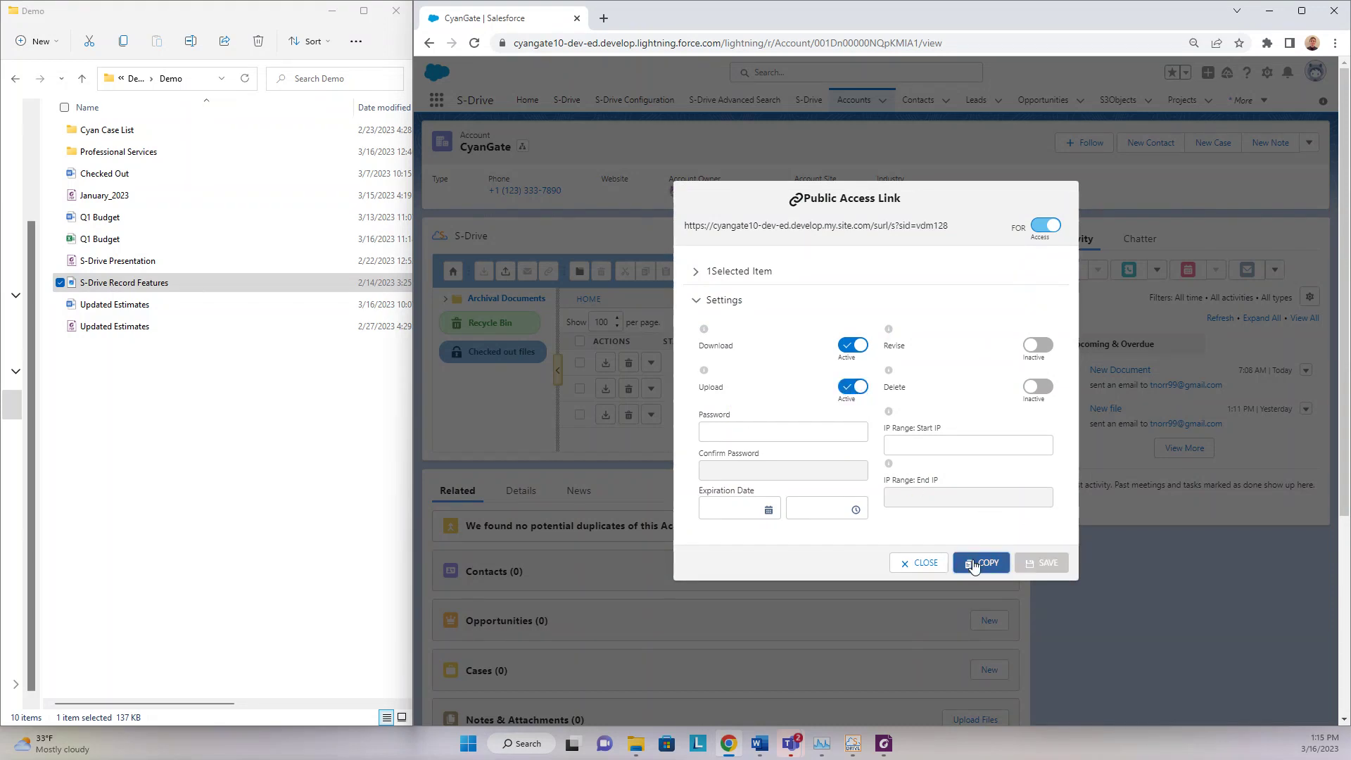
left_click(974, 565)
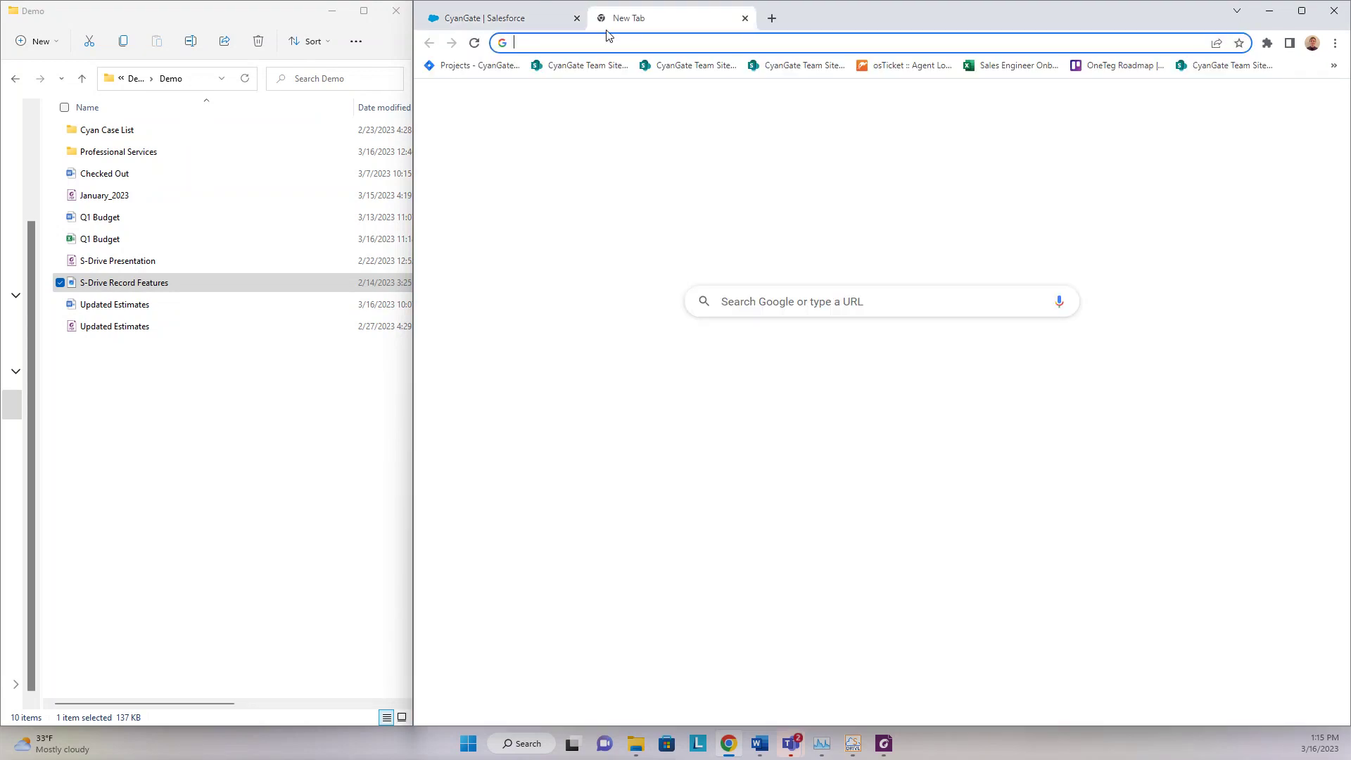
- Load the copied public share link in a new tab and open the Archival Documents folder
left_click(604, 19)
key("ctrl+v")
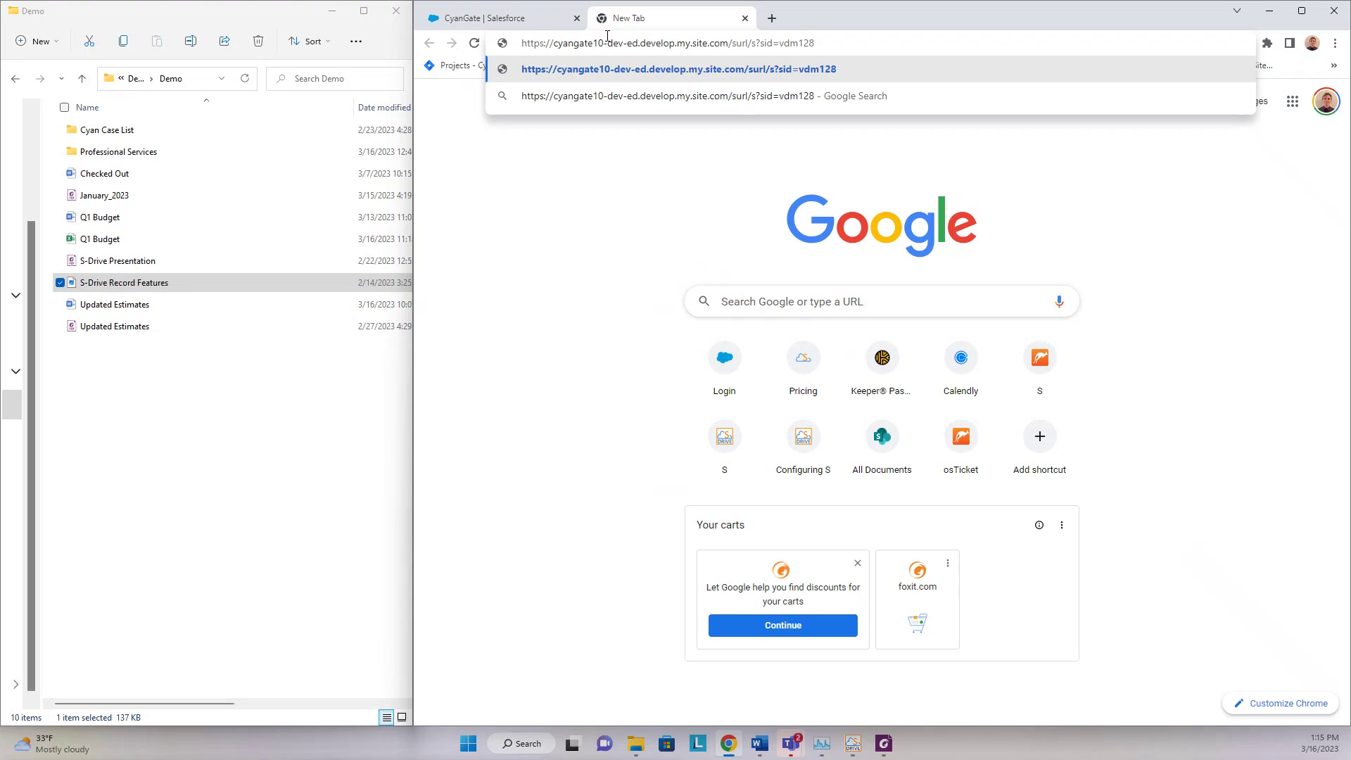
key("Return")
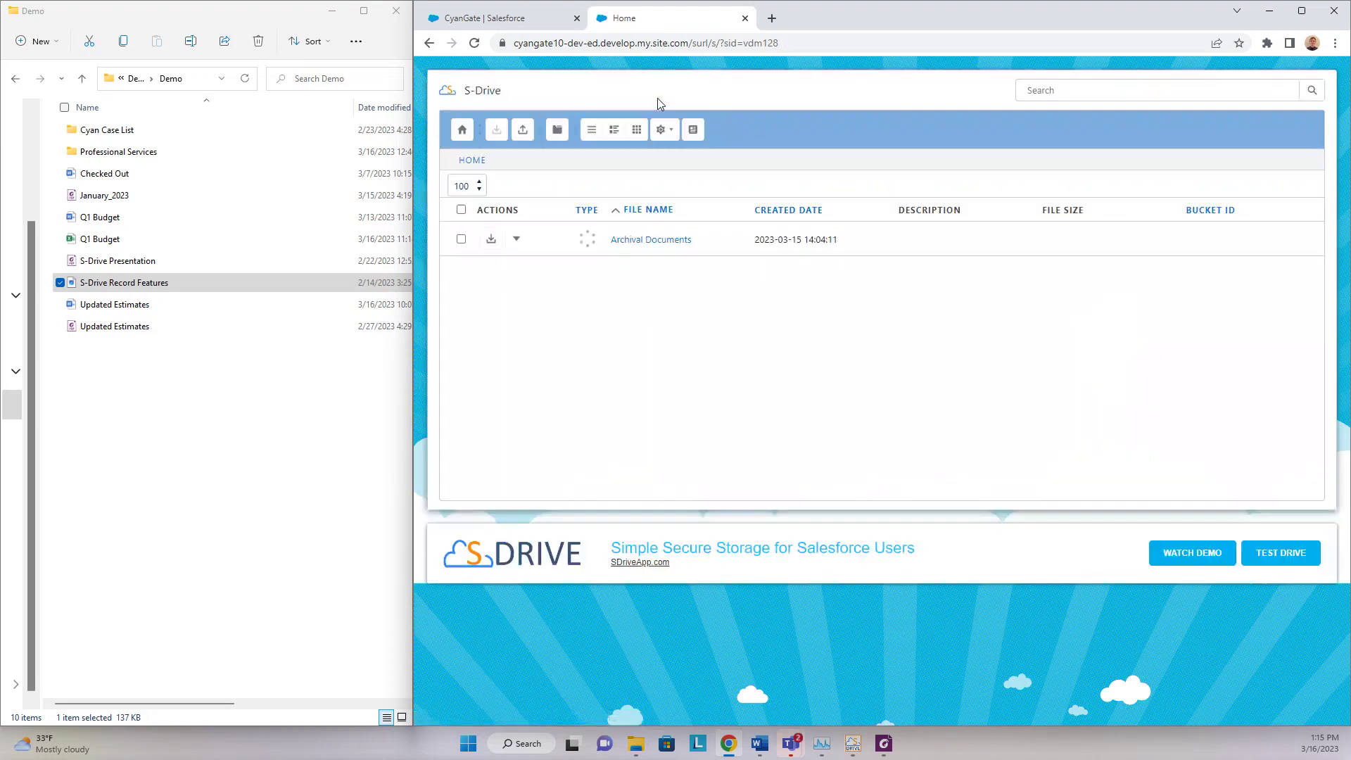
left_click(647, 241)
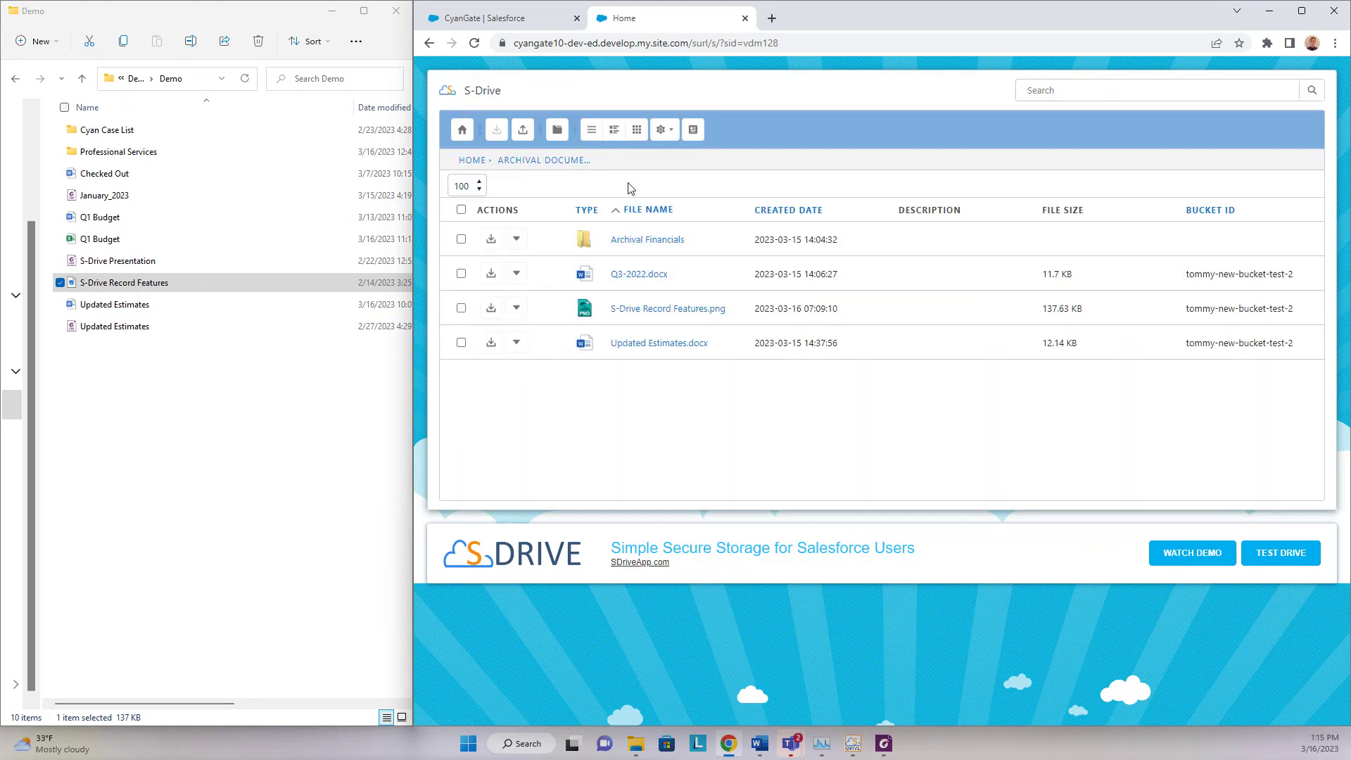
- Upload Q1 Budget.docx into Archival Documents, then close the public site tab and link window
left_click(248, 364)
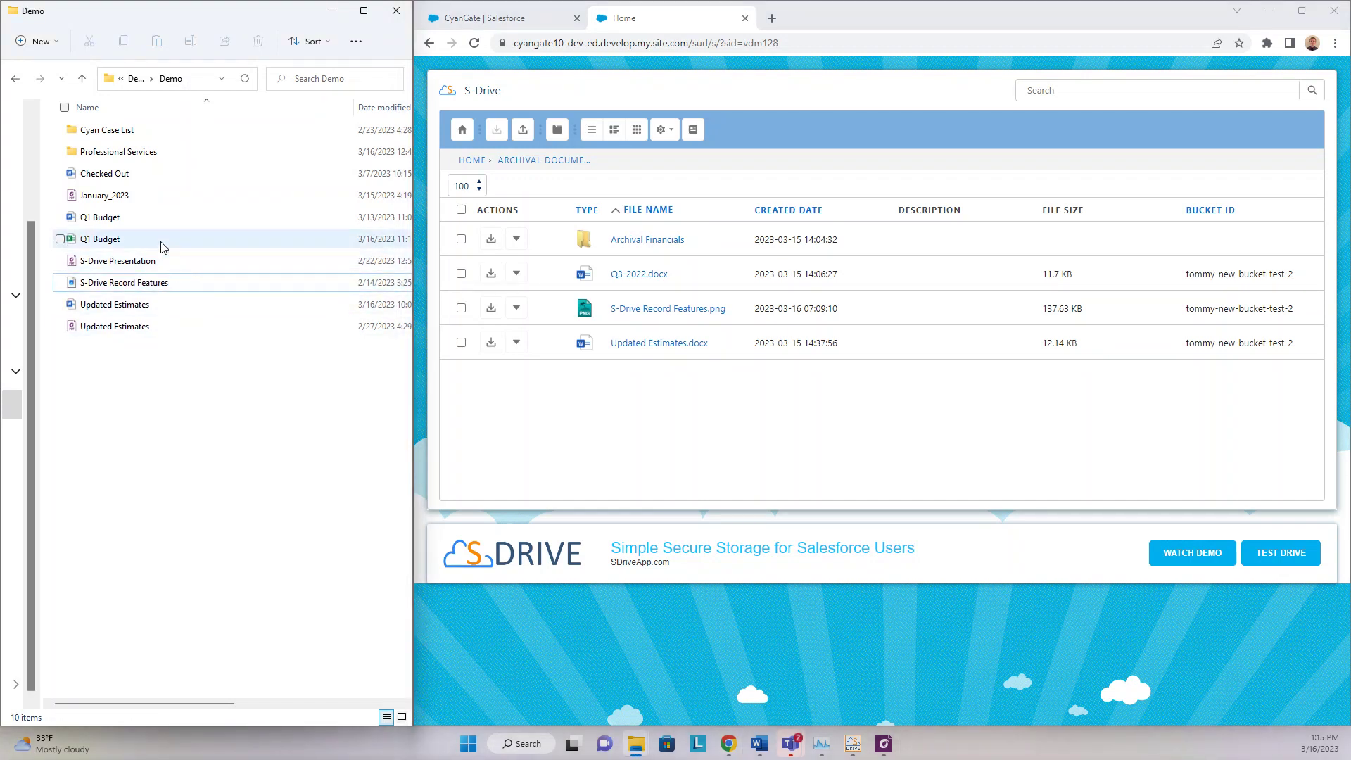
left_click(151, 221)
left_click_drag(150, 218, 679, 425)
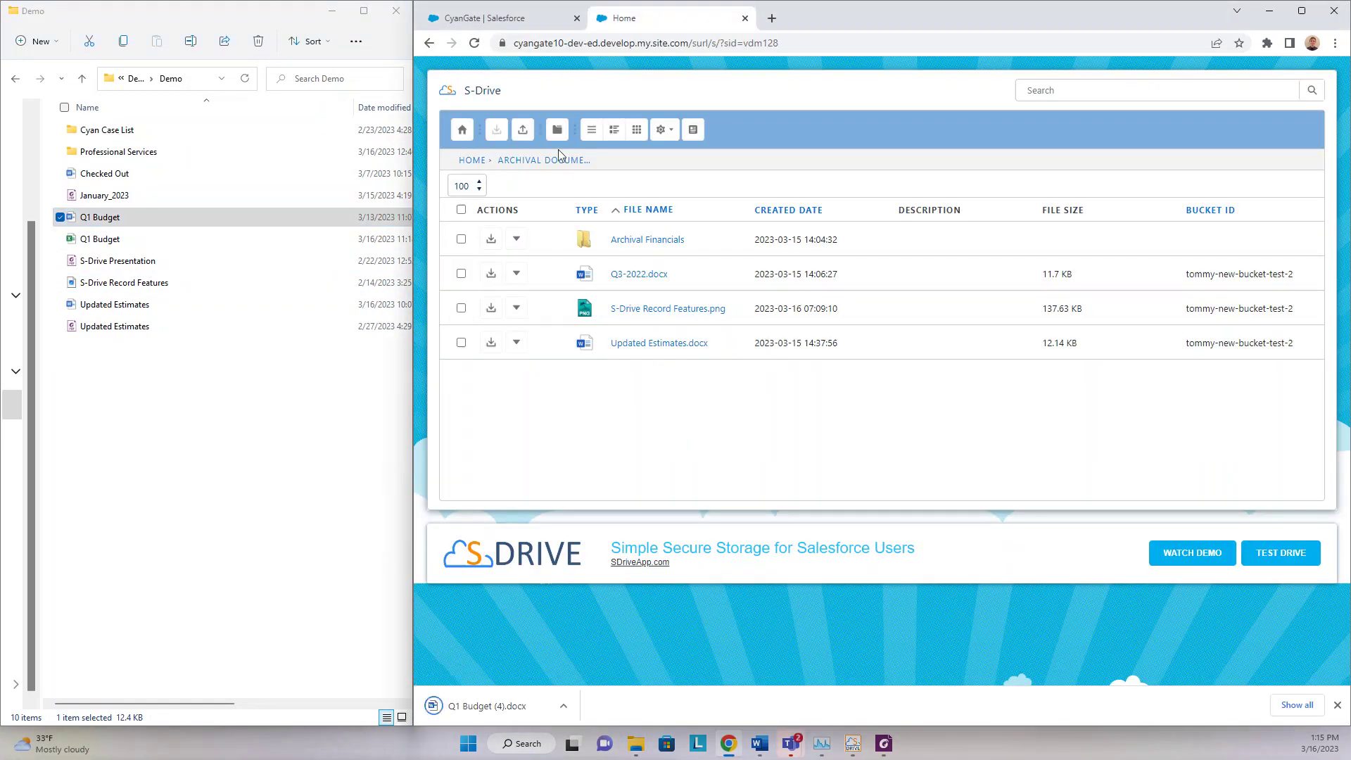
left_click(524, 129)
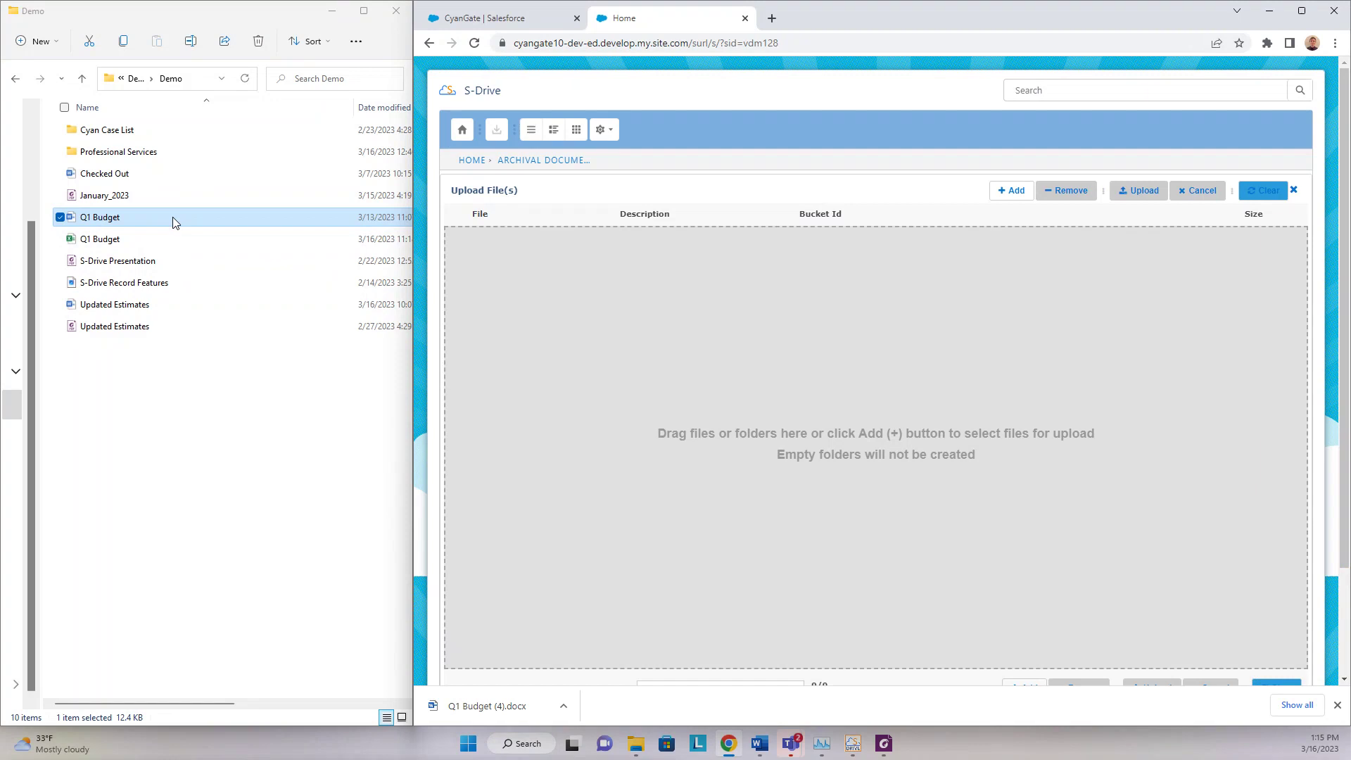
left_click_drag(172, 217, 918, 363)
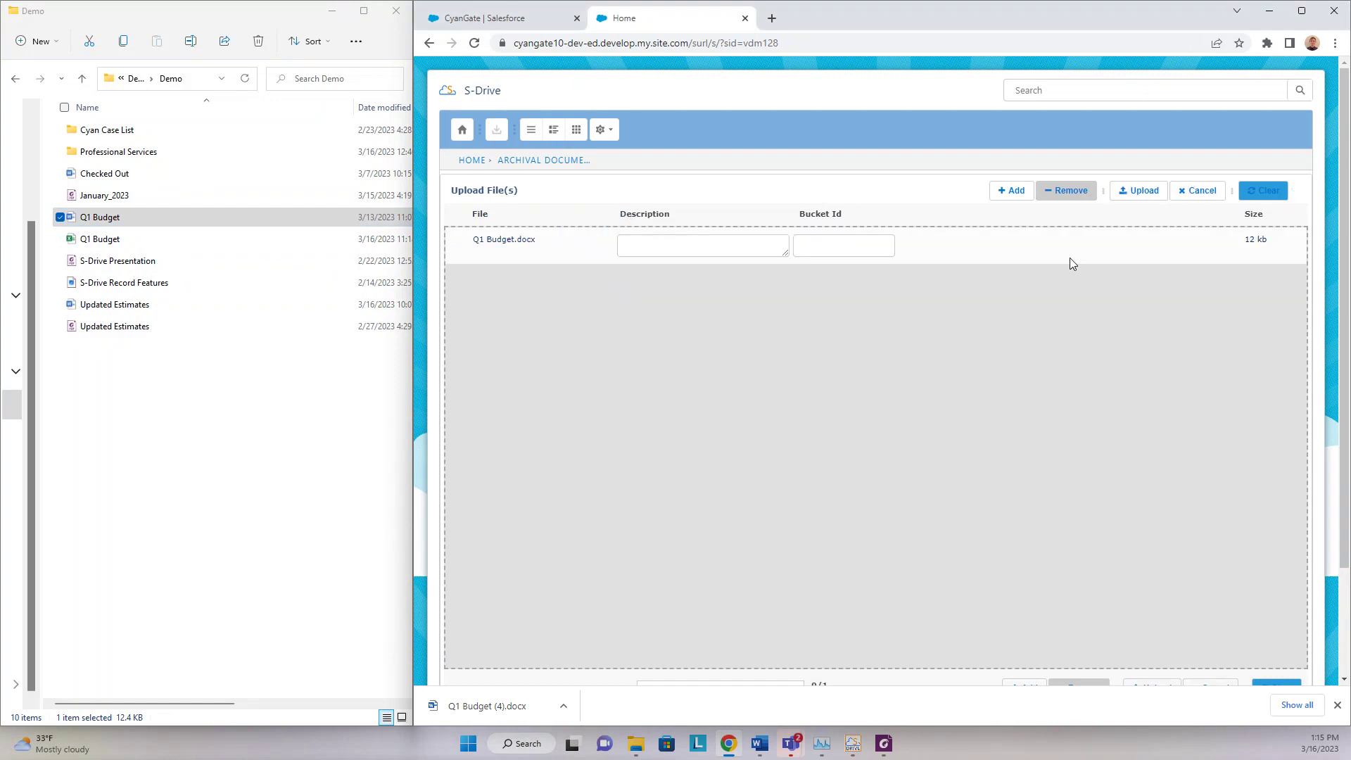
left_click(1112, 192)
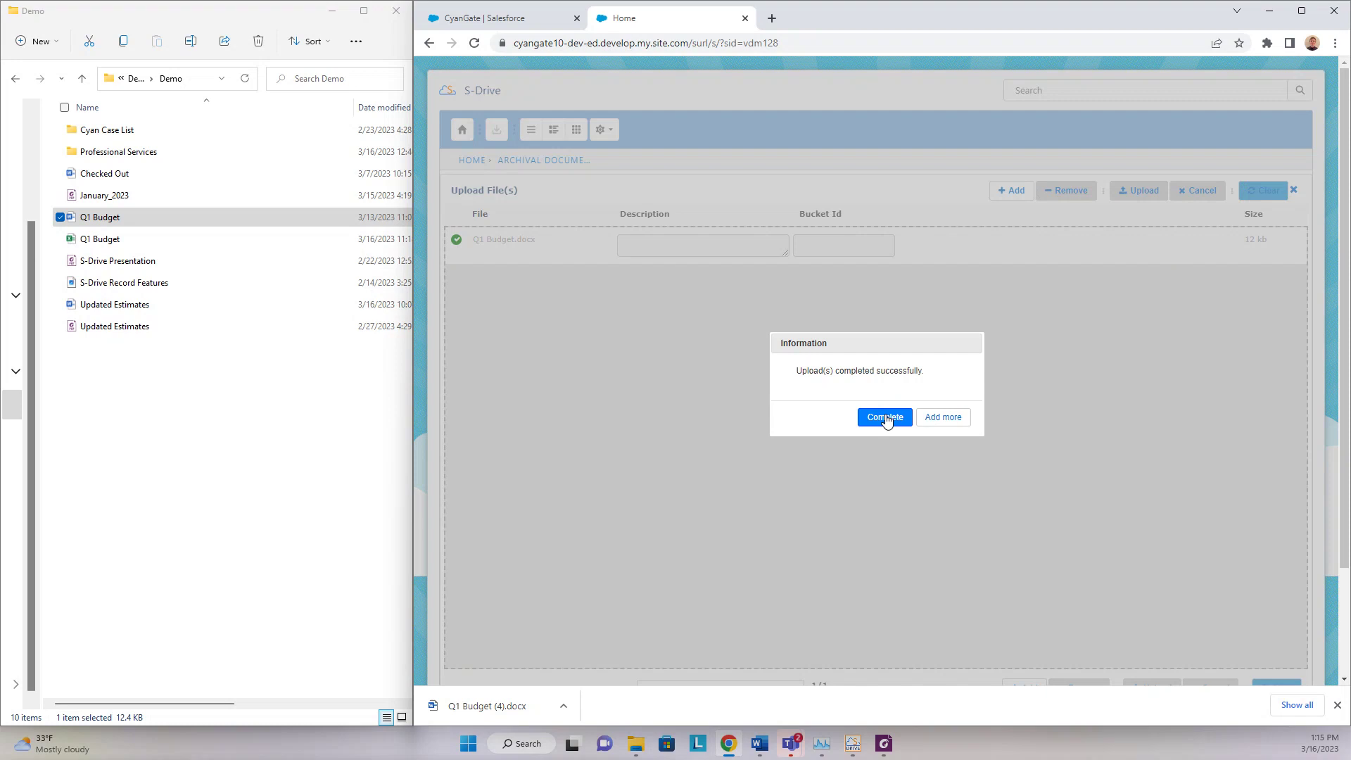
left_click(883, 415)
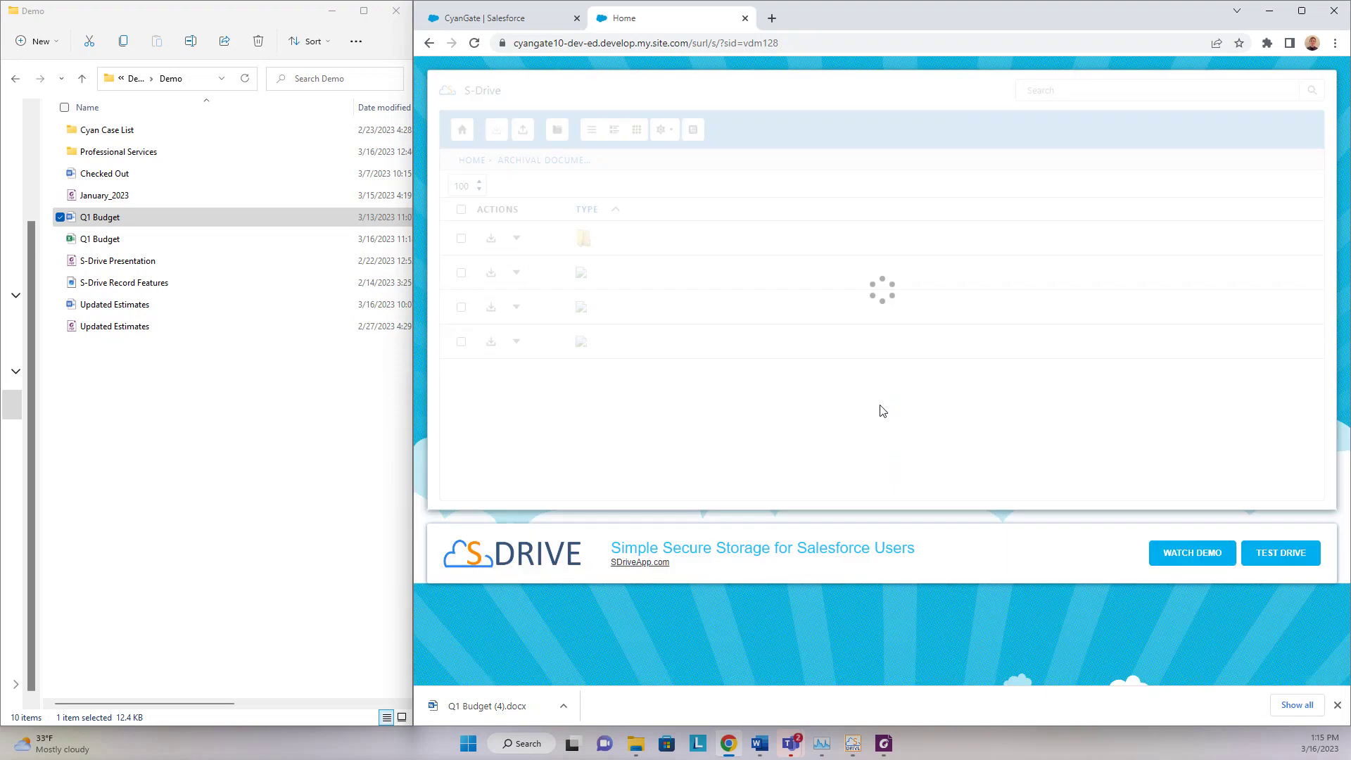
left_click(746, 19)
left_click(922, 543)
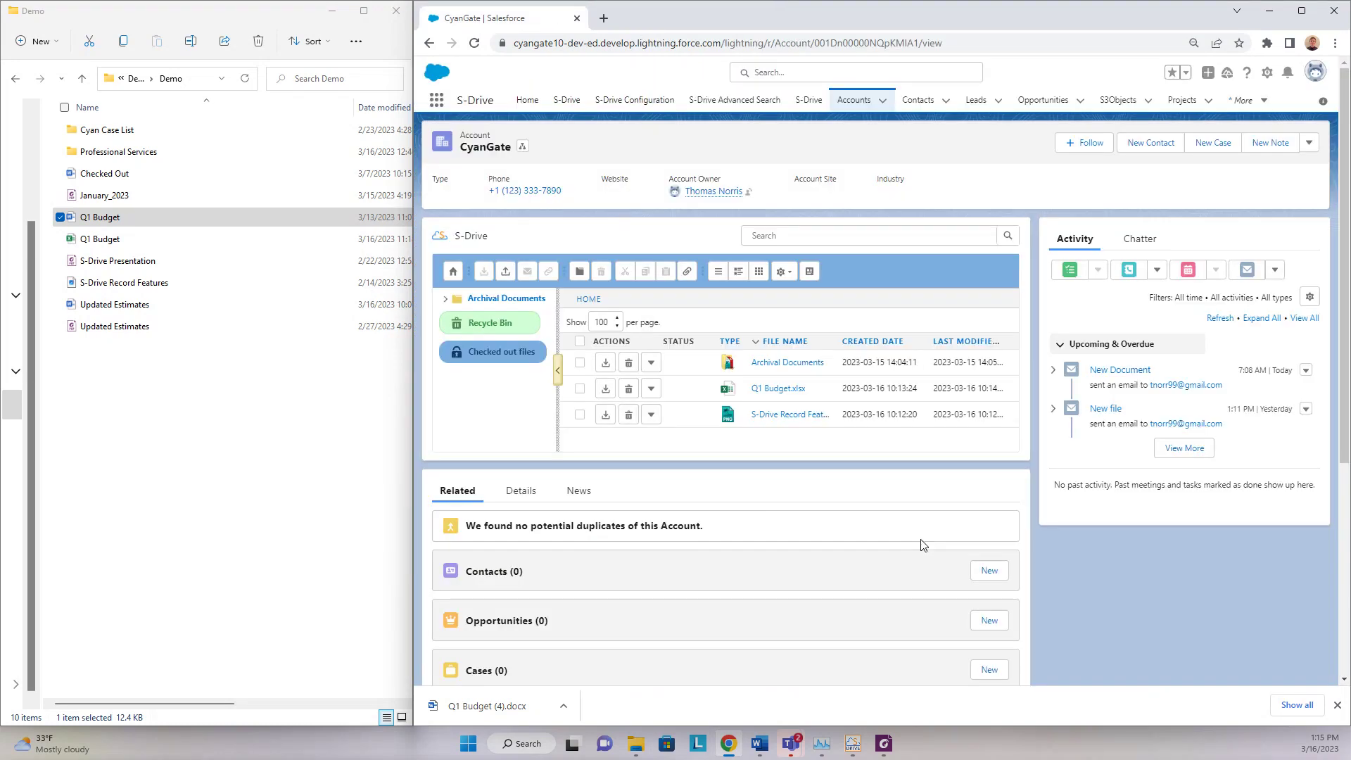
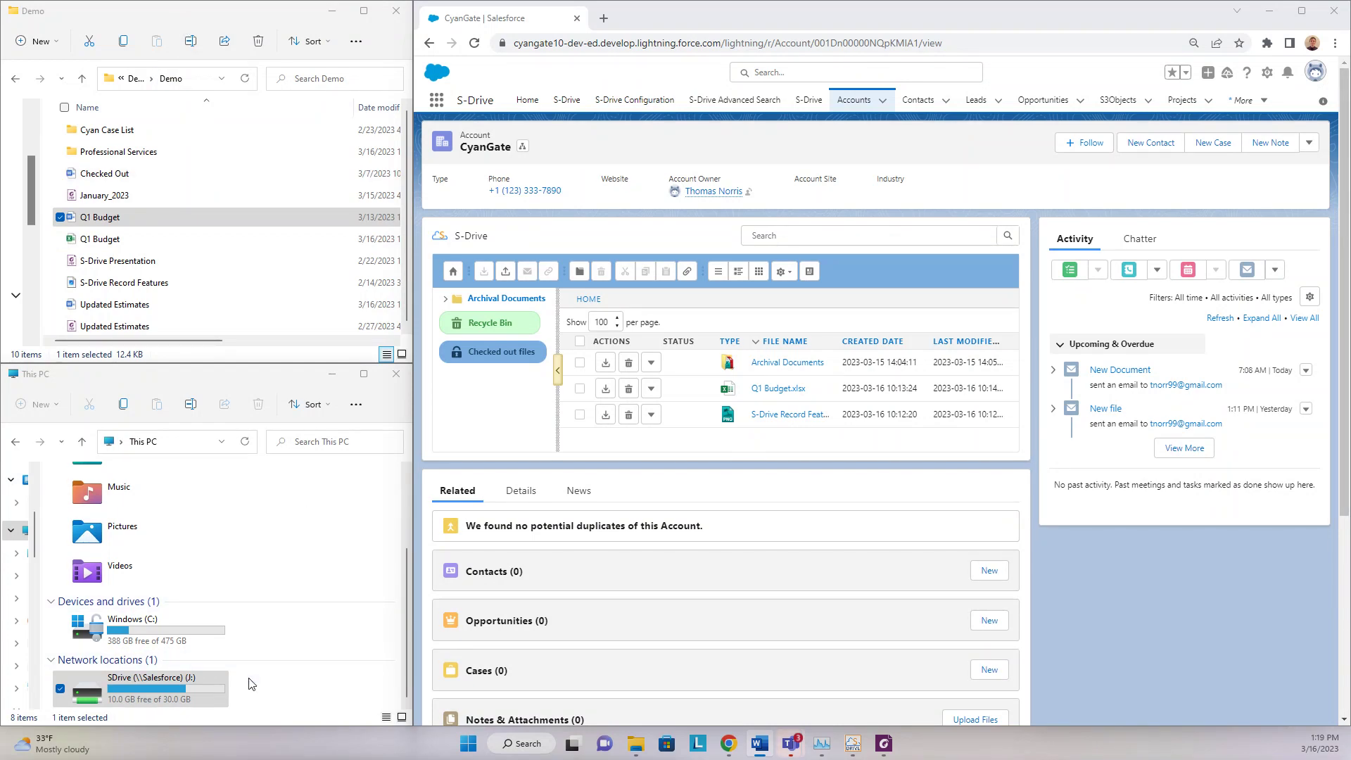
- Select the SDrive (J:) network drive under Network locations in This PC
left_click(120, 698)
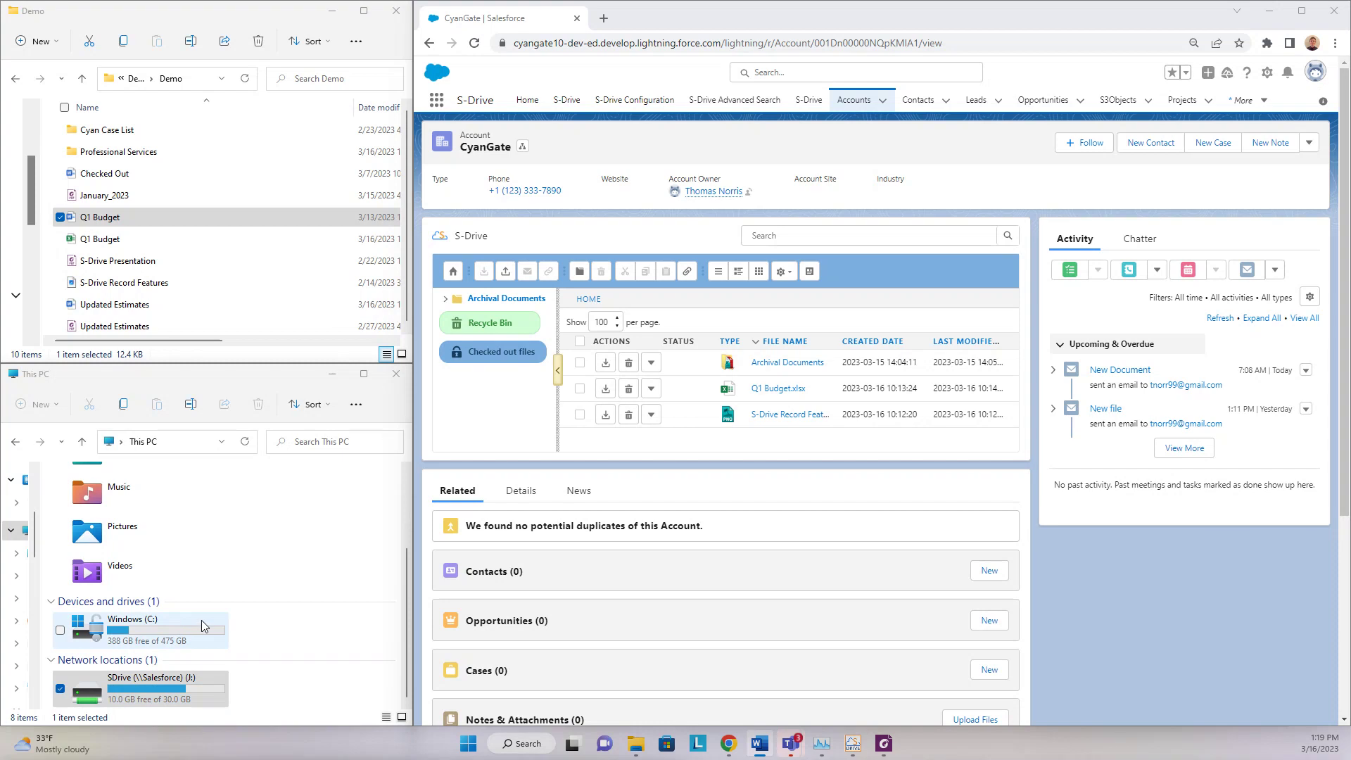
left_click(194, 688)
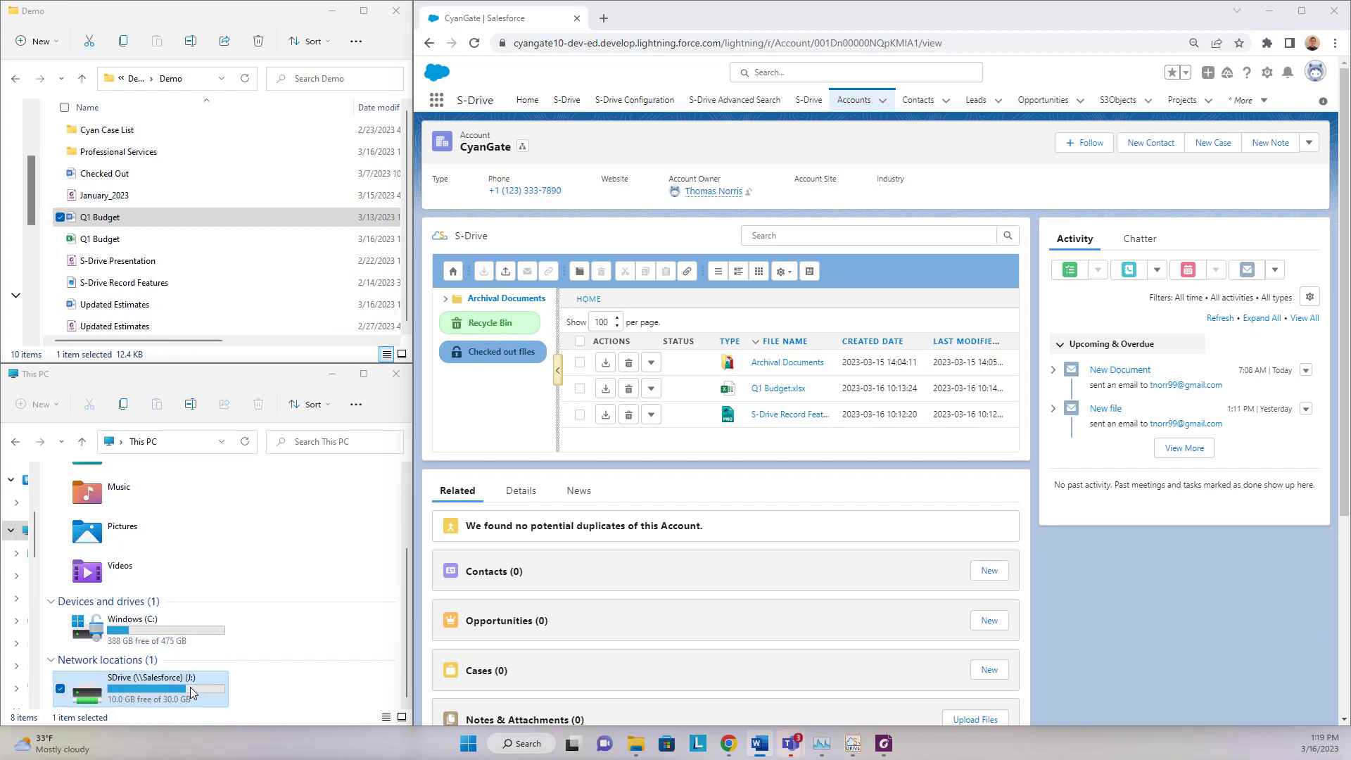
- Browse SDrive (J:) > Account > CyanGate and open the cg_AccountFile_c folder
double_click(171, 686)
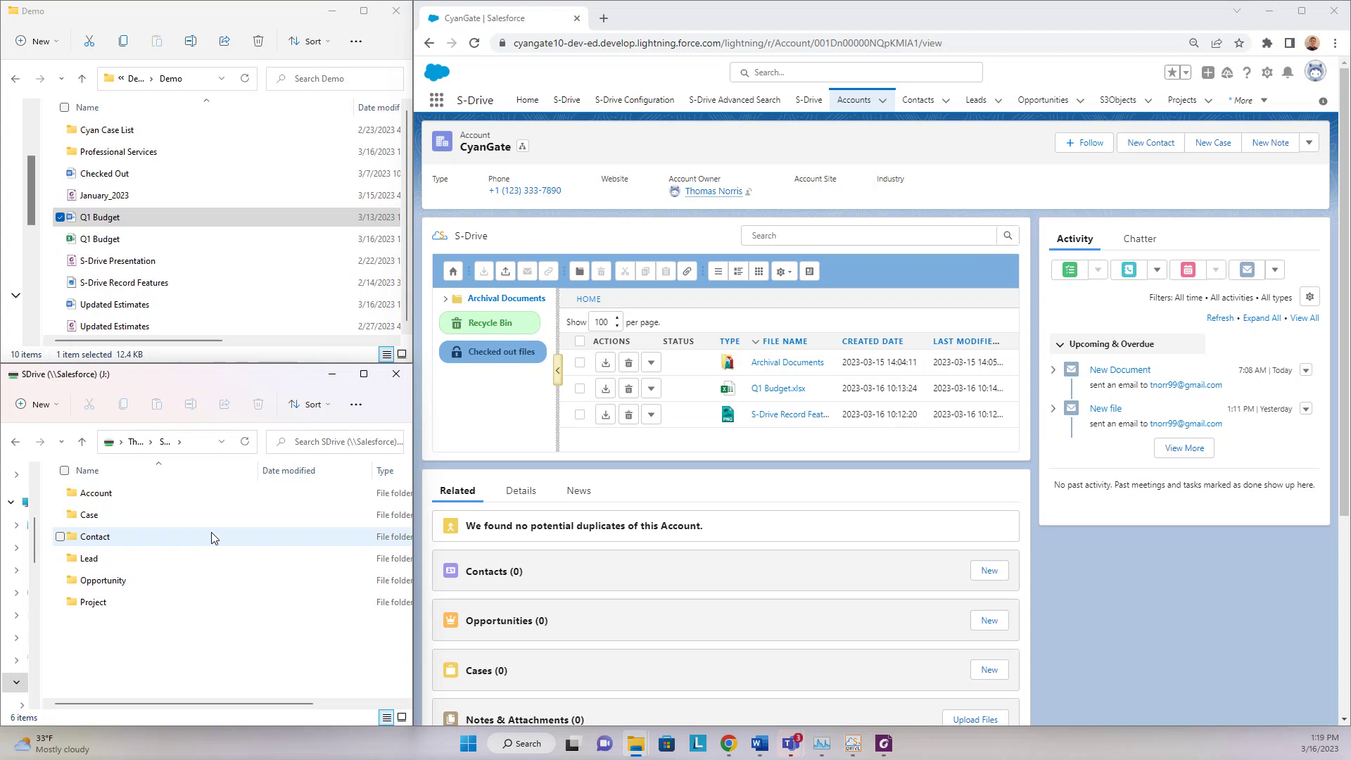
double_click(136, 495)
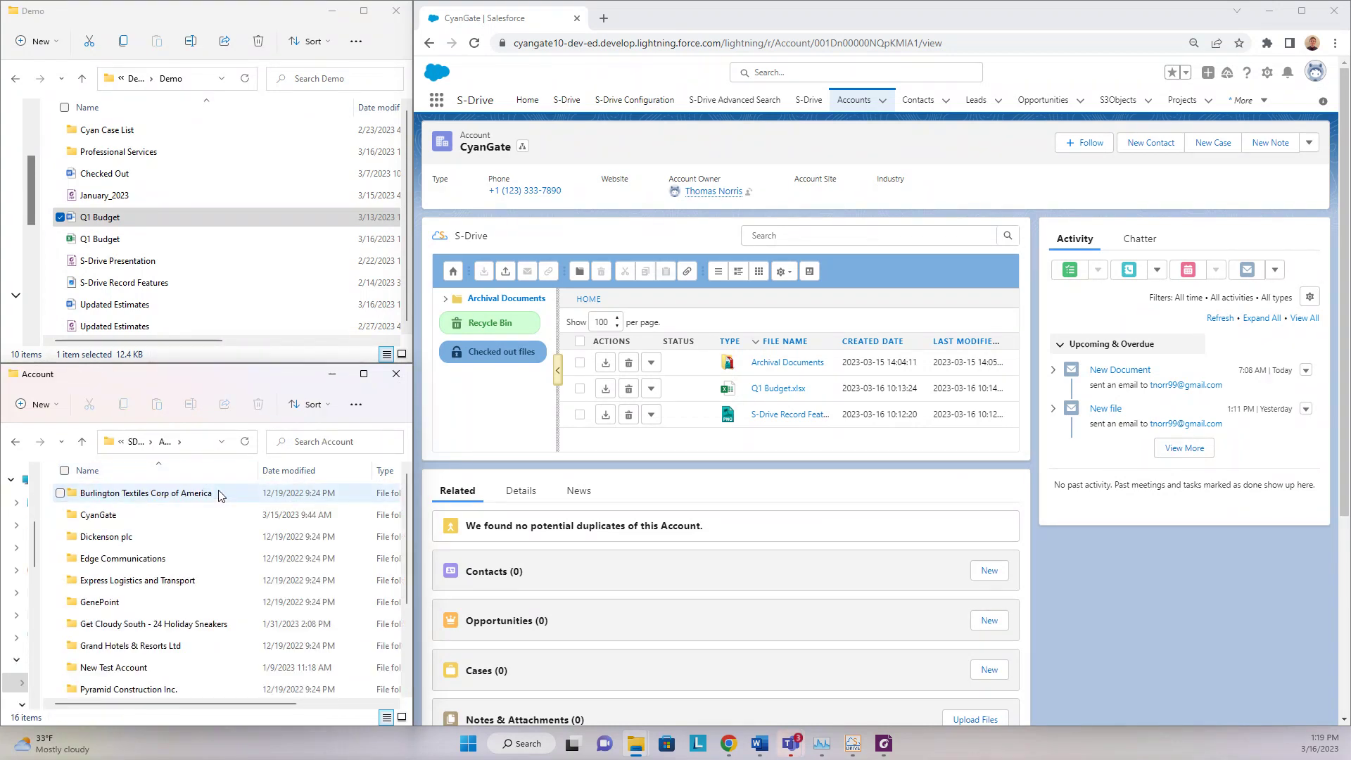
double_click(161, 521)
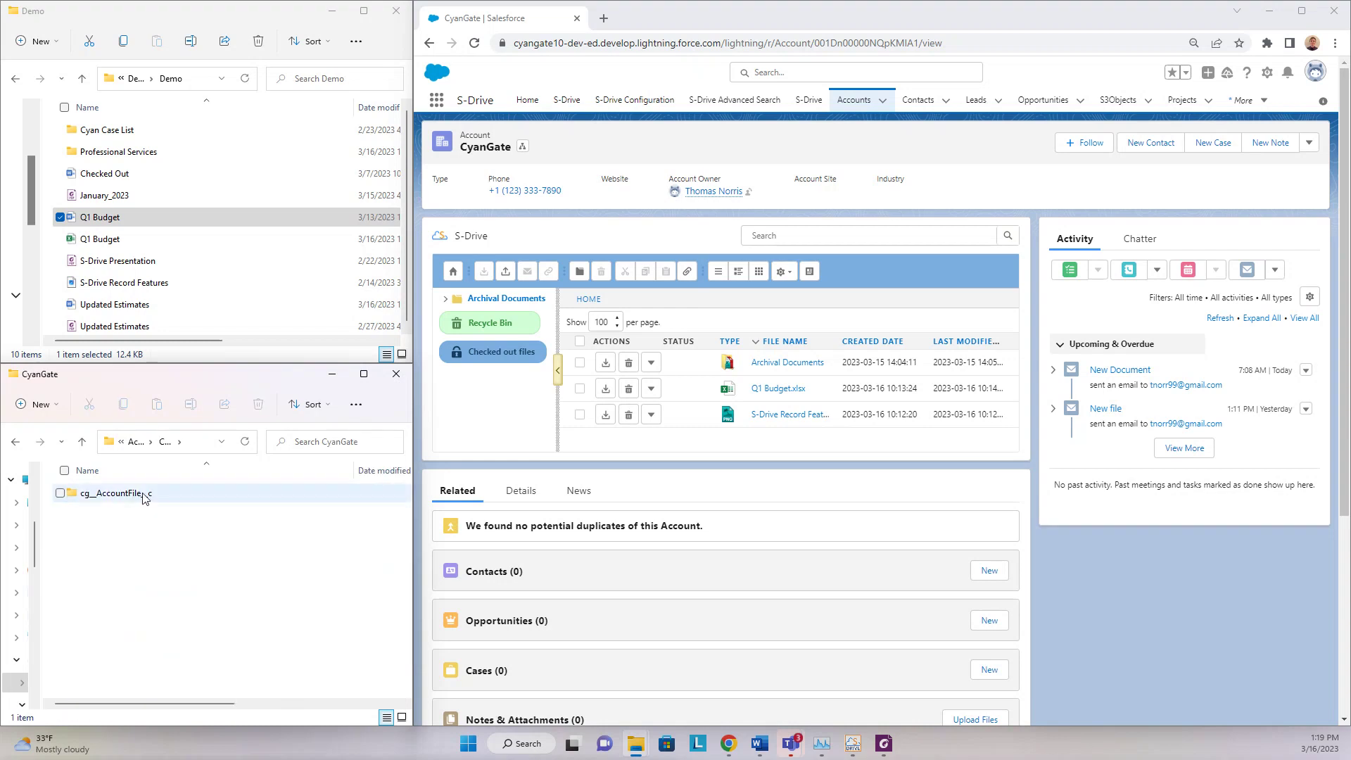
left_click(143, 499)
double_click(143, 498)
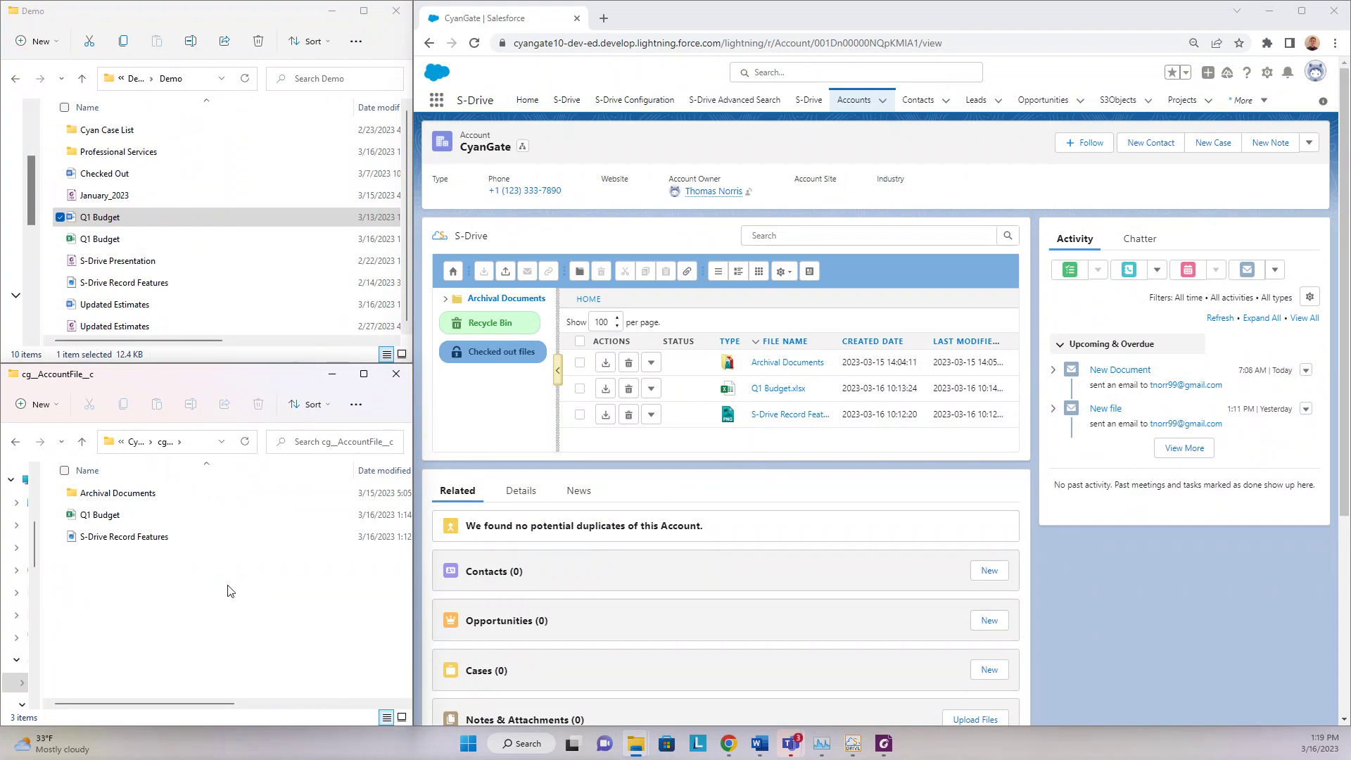
- Copy the Professional Services folder from Demo into cg_AccountFile_c
left_click(209, 159)
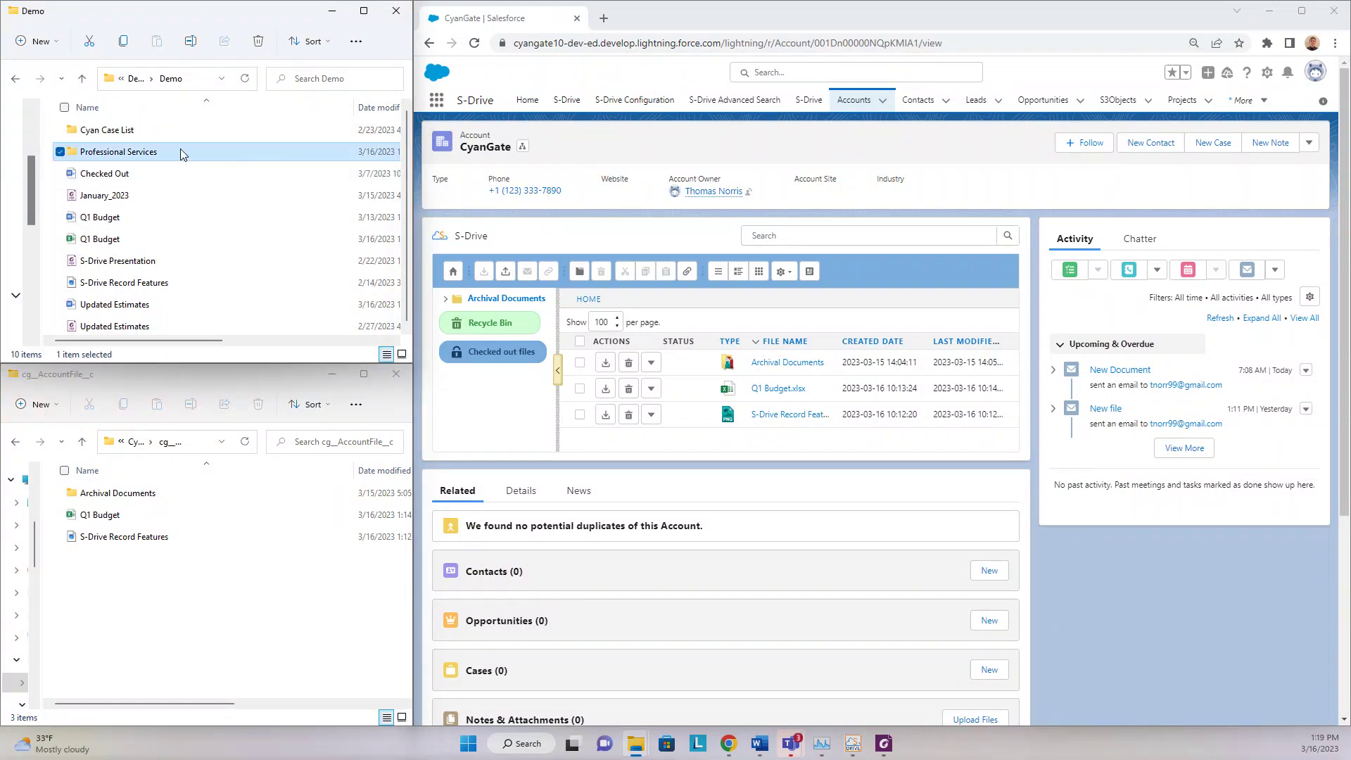
left_click_drag(180, 149, 206, 584)
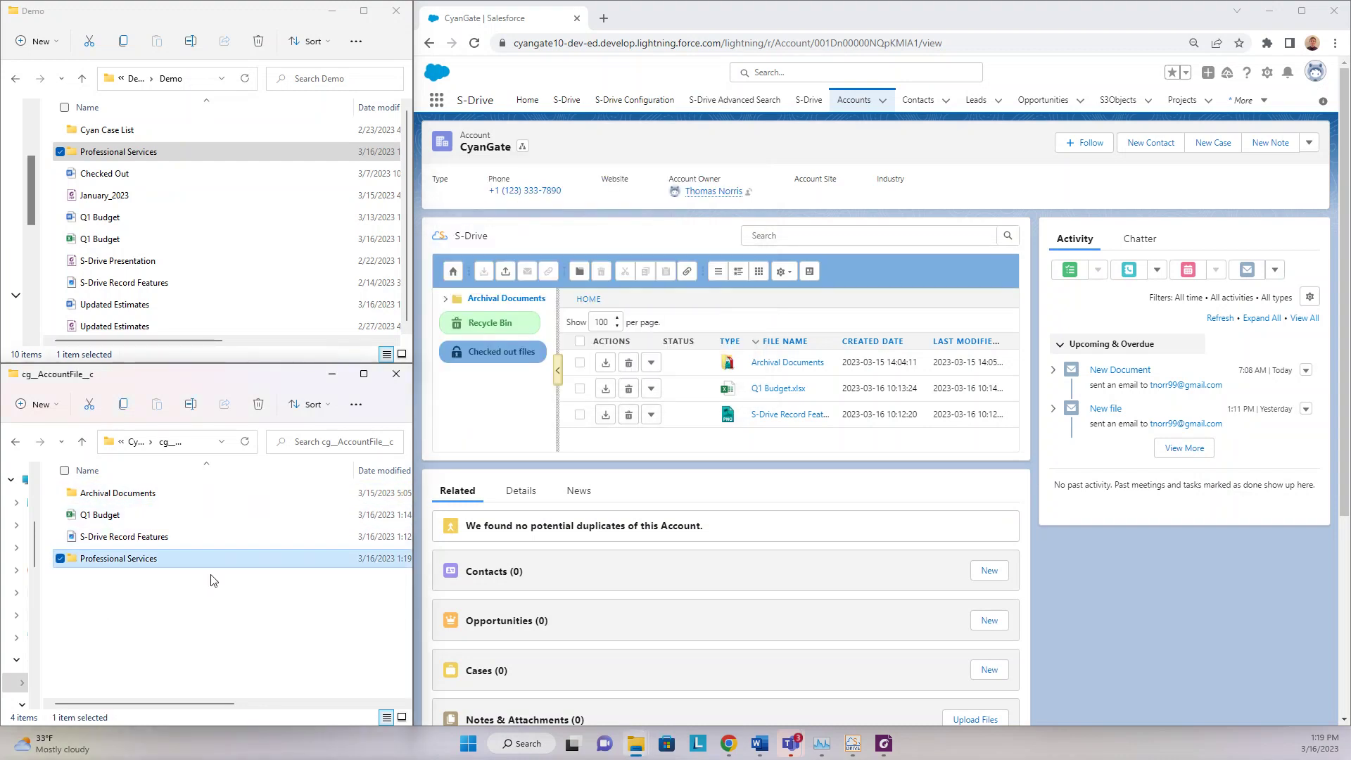
left_click(232, 589)
- Reload Salesforce to show Professional Services, then select S-Drive Record Features in cg_AccountFile_c
left_click(475, 44)
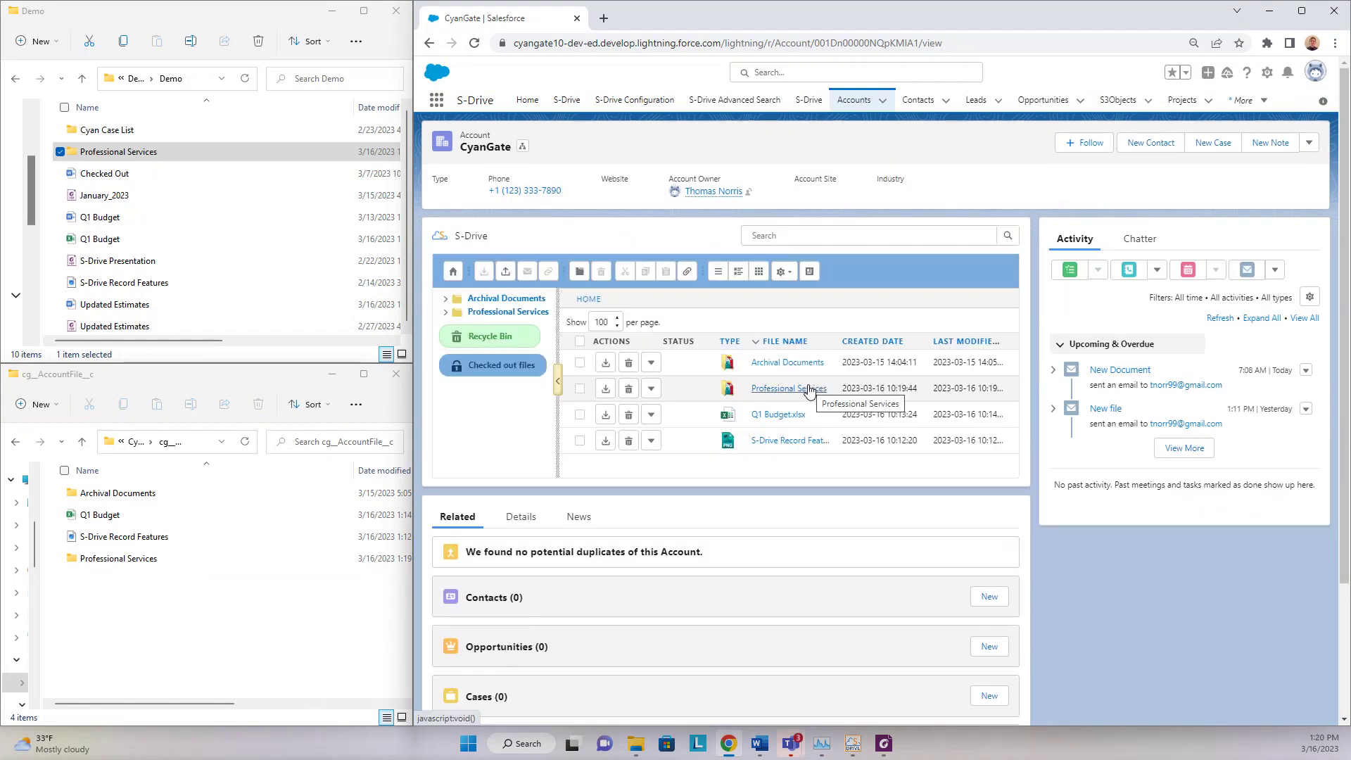
left_click(194, 623)
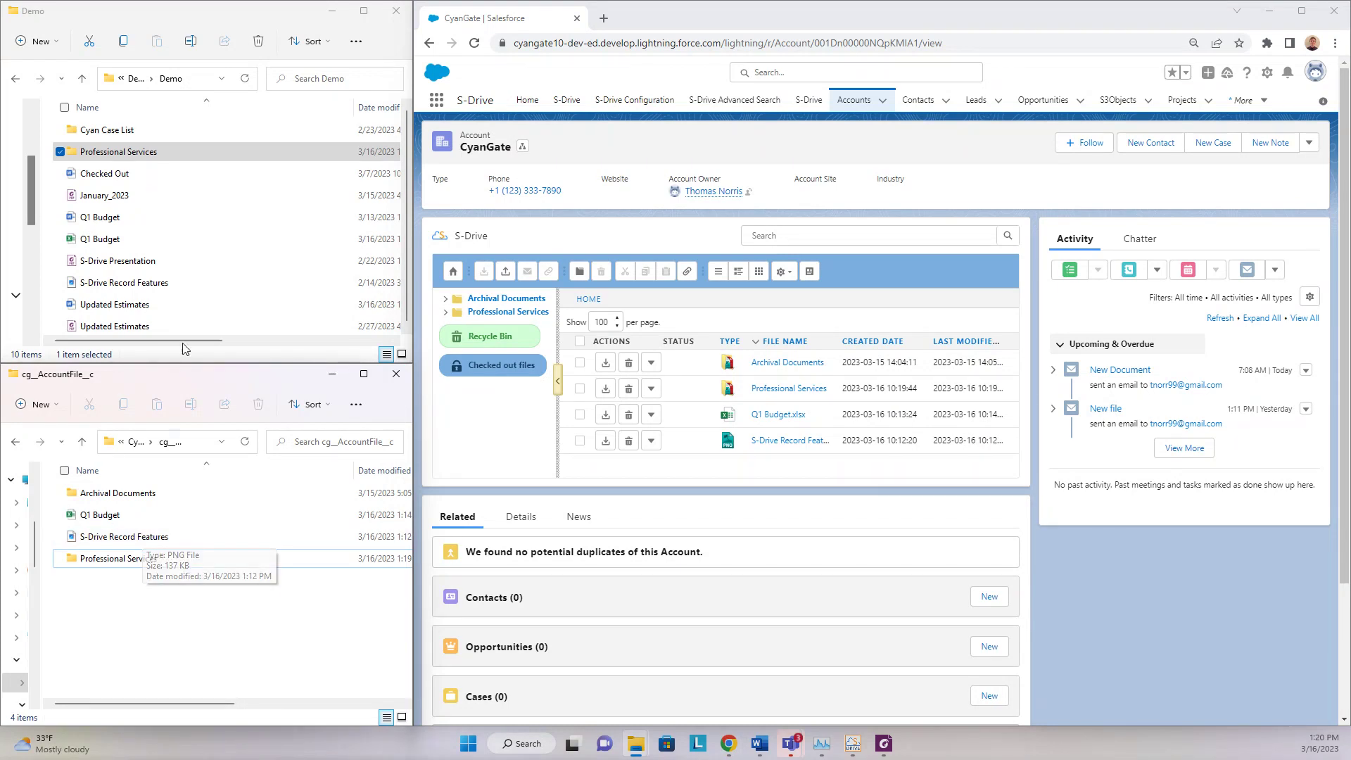
left_click(189, 534)
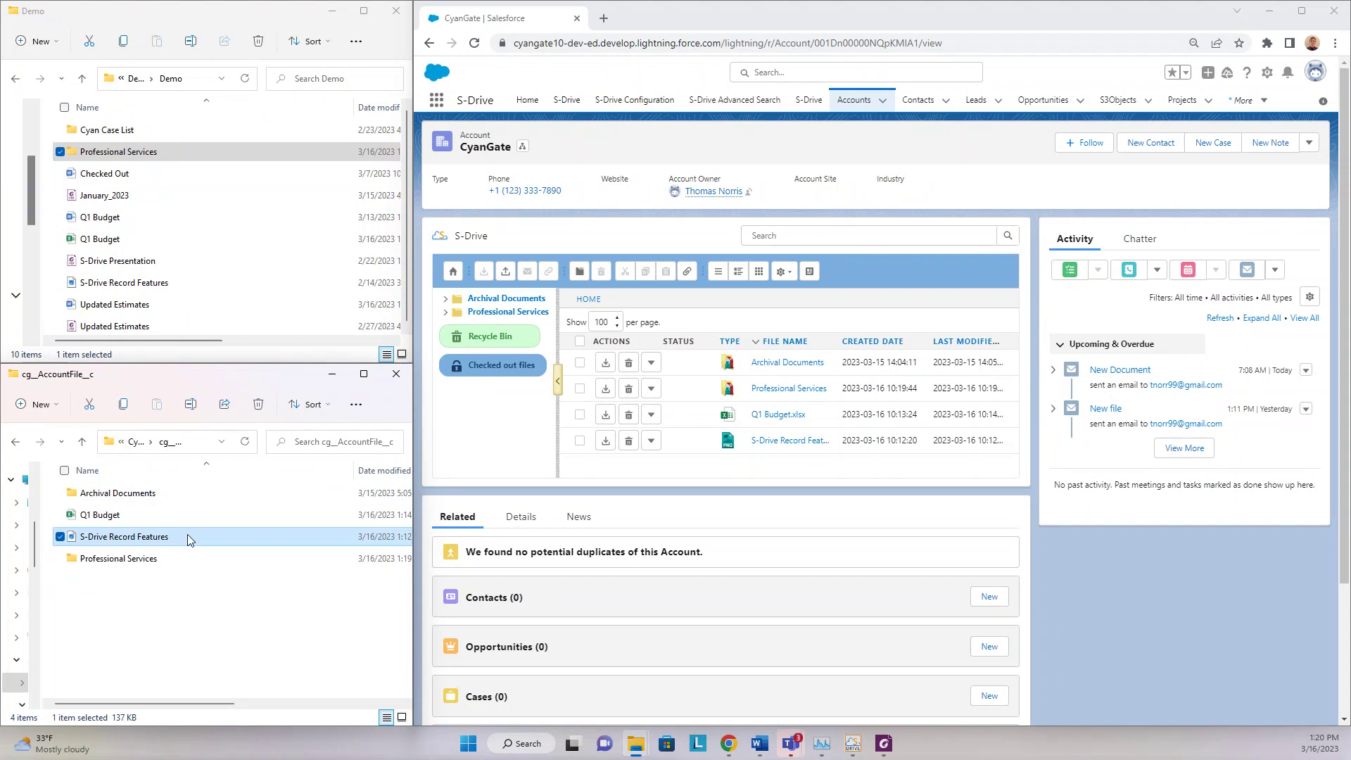
- Copy S-Drive Record Features into Demo, replacing the existing file, and close the S-Drive Desktop panel
left_click_drag(188, 534, 301, 265)
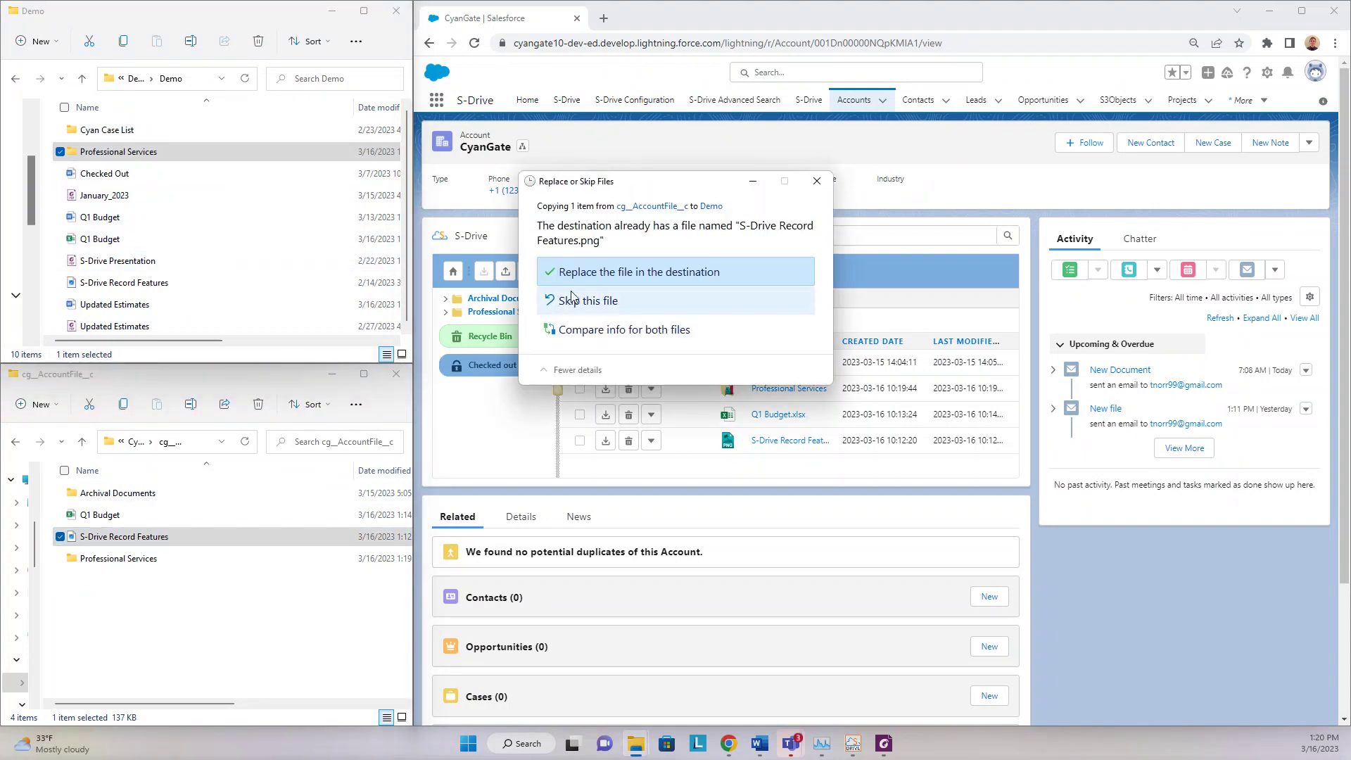
left_click(679, 271)
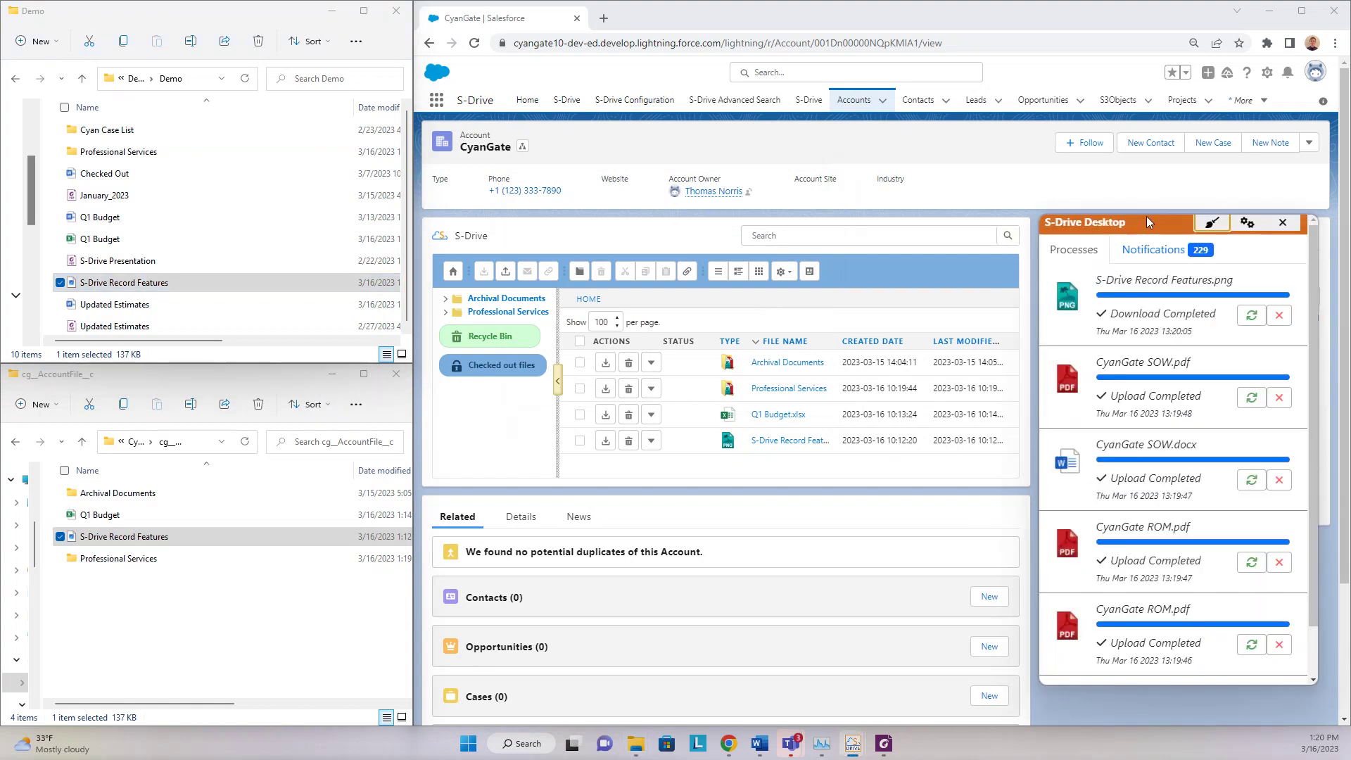
left_click_drag(1148, 217, 1109, 174)
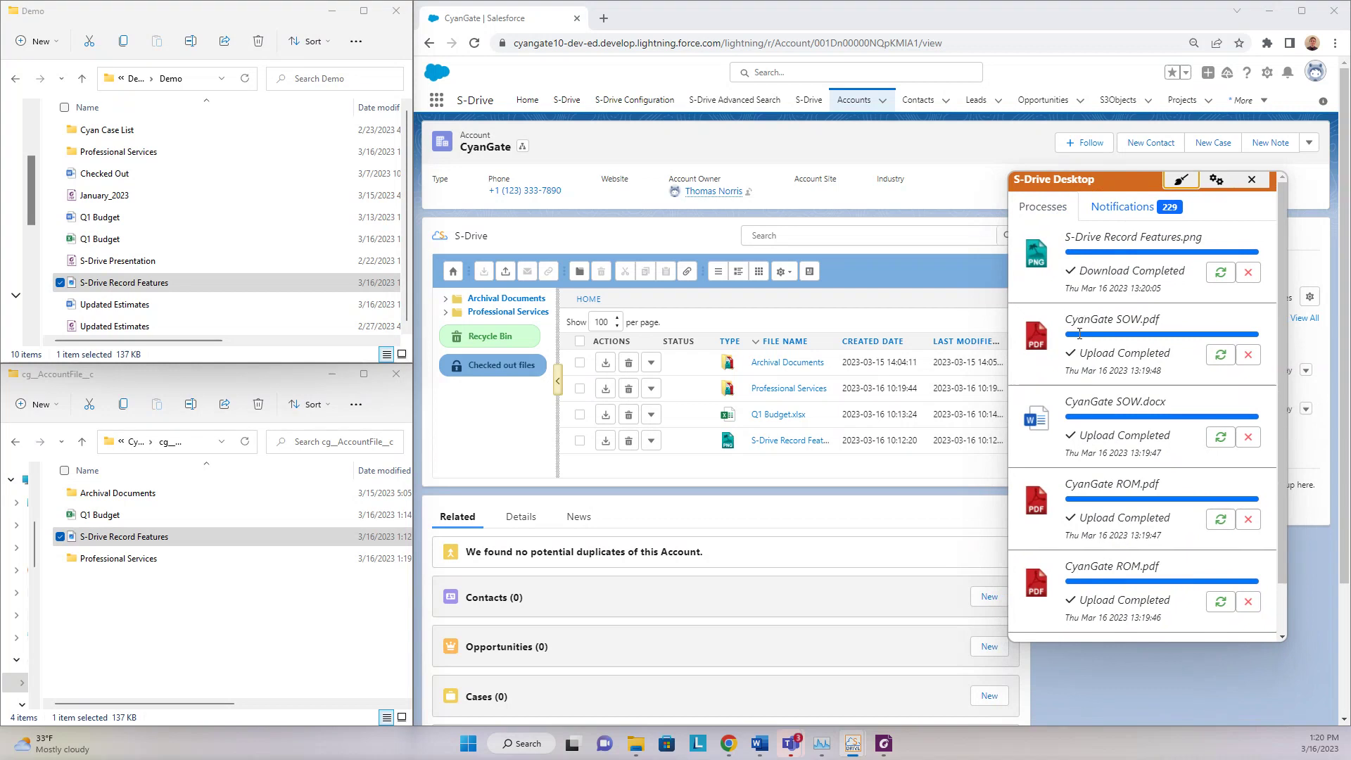
scroll(1121, 504, "down", 1)
scroll(1131, 607, "up", 1)
left_click(1252, 180)
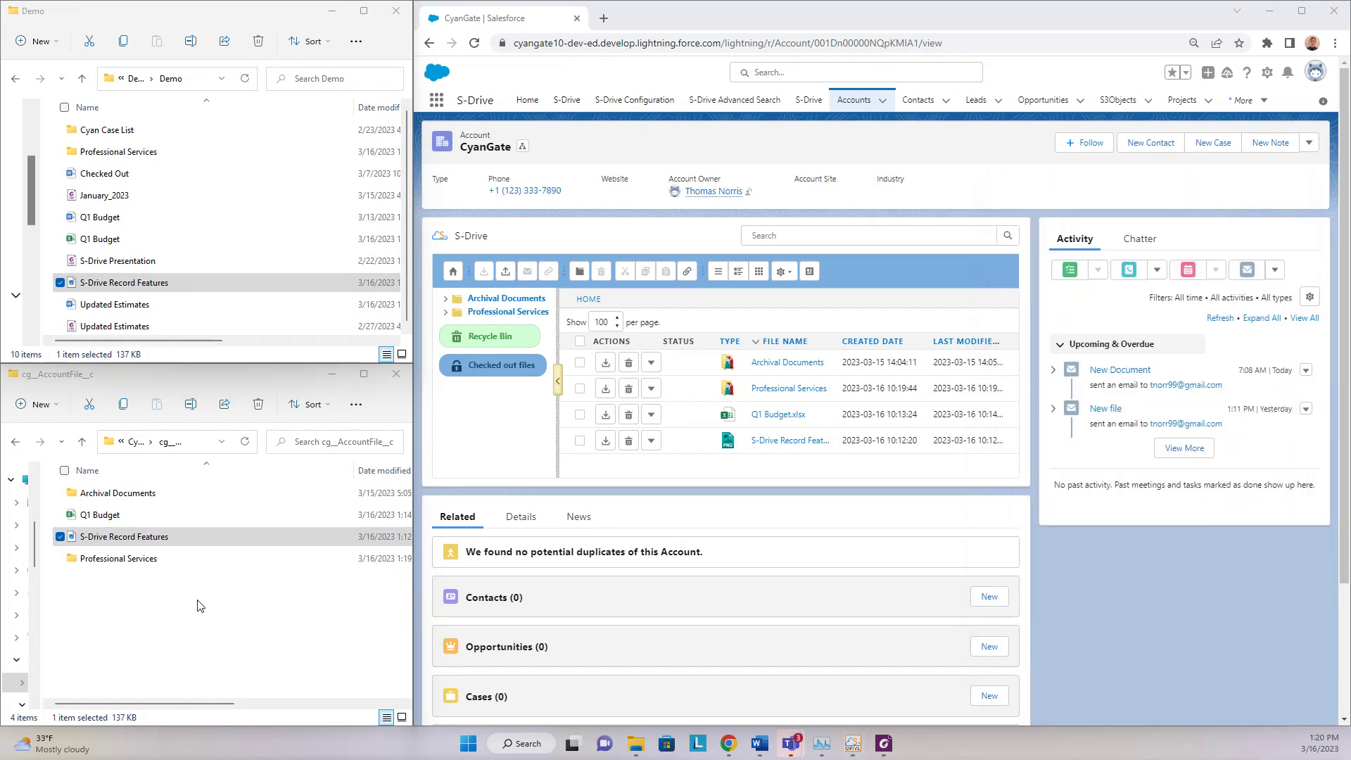
- Open the Professional Services folder and the CyanGate SOW document
left_click(195, 560)
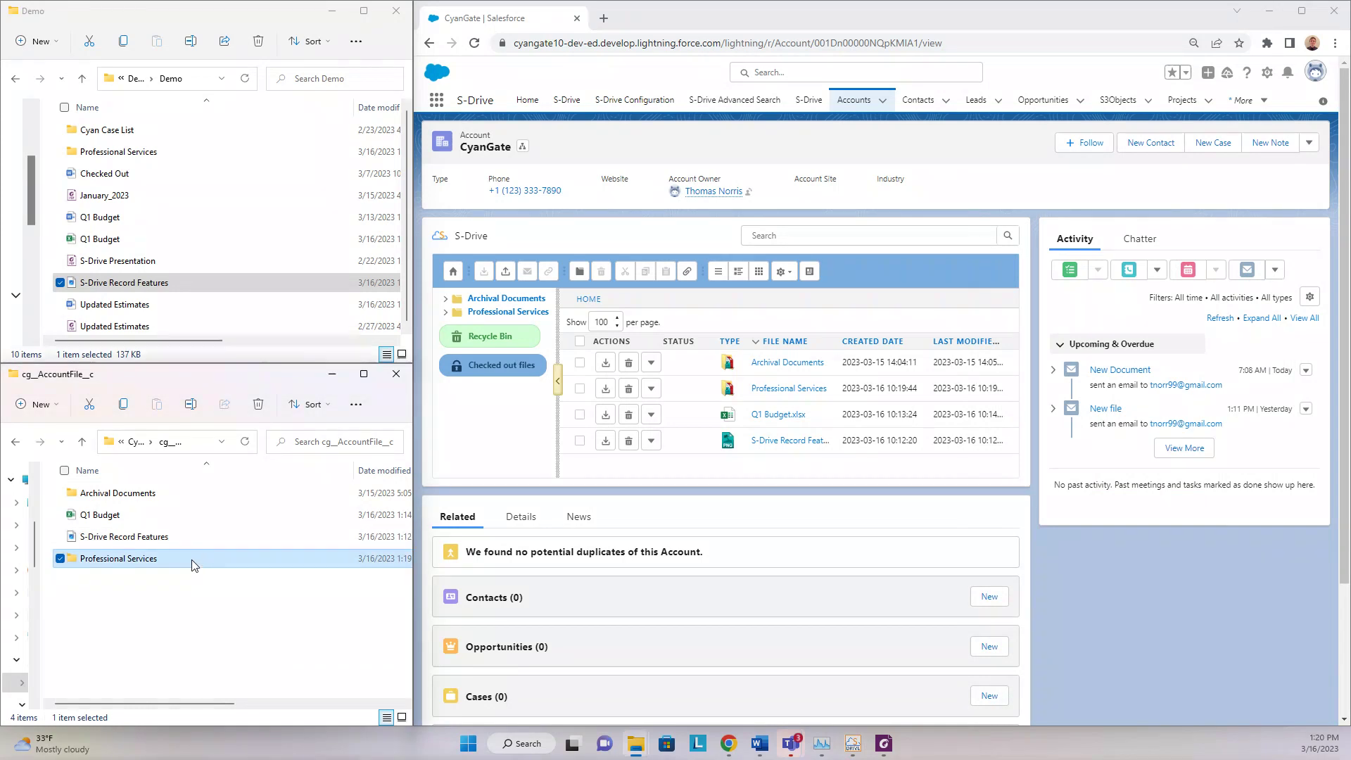
double_click(192, 560)
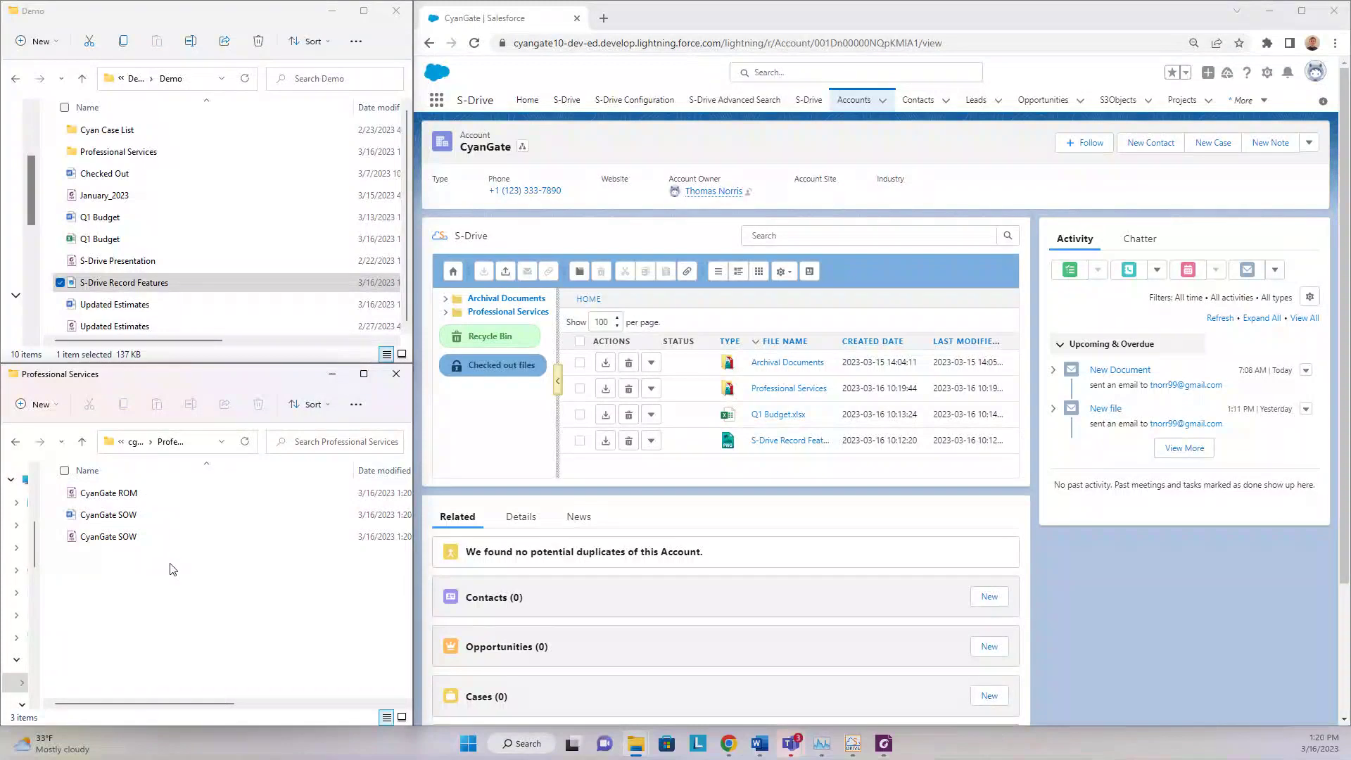
left_click(150, 522)
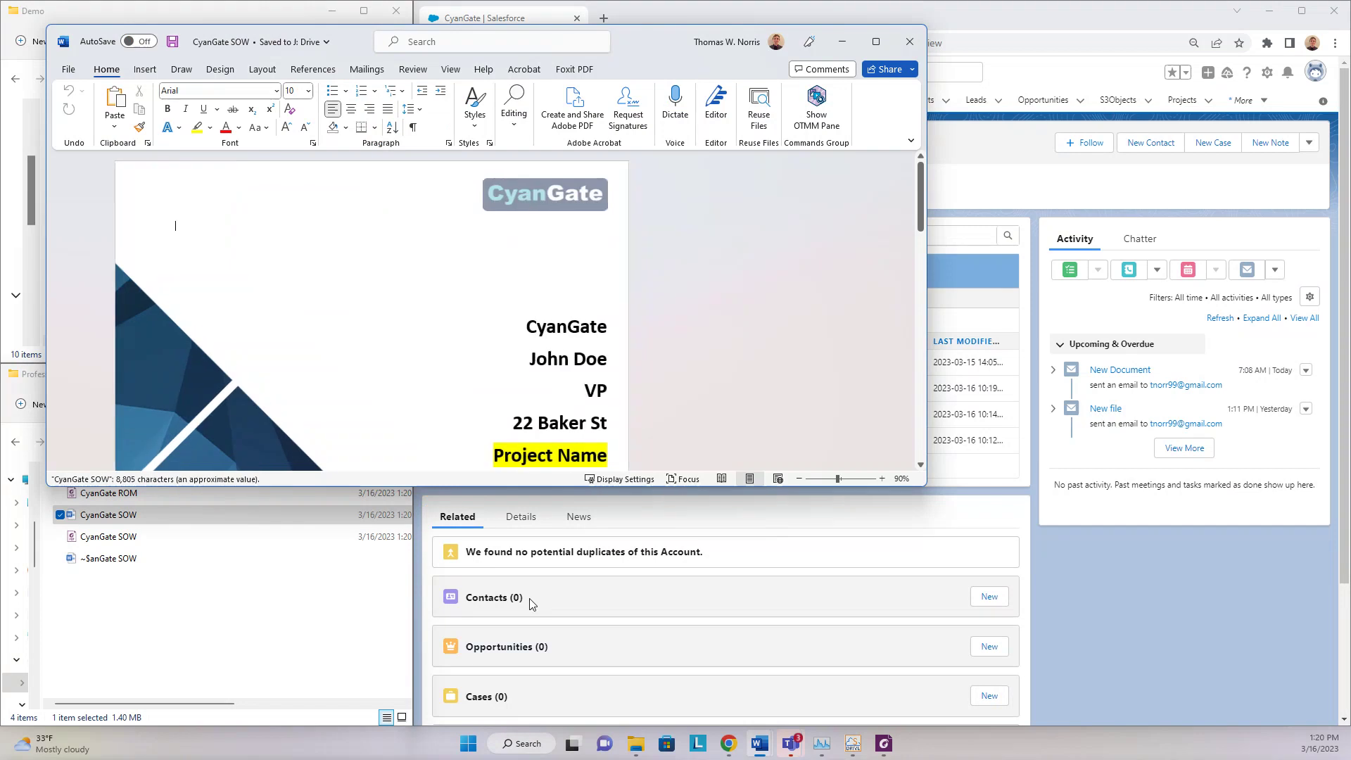
- Replace the SOW Project Name placeholder with 'Desktop App Integration', save, and minimize Word
left_click_drag(653, 43, 689, 40)
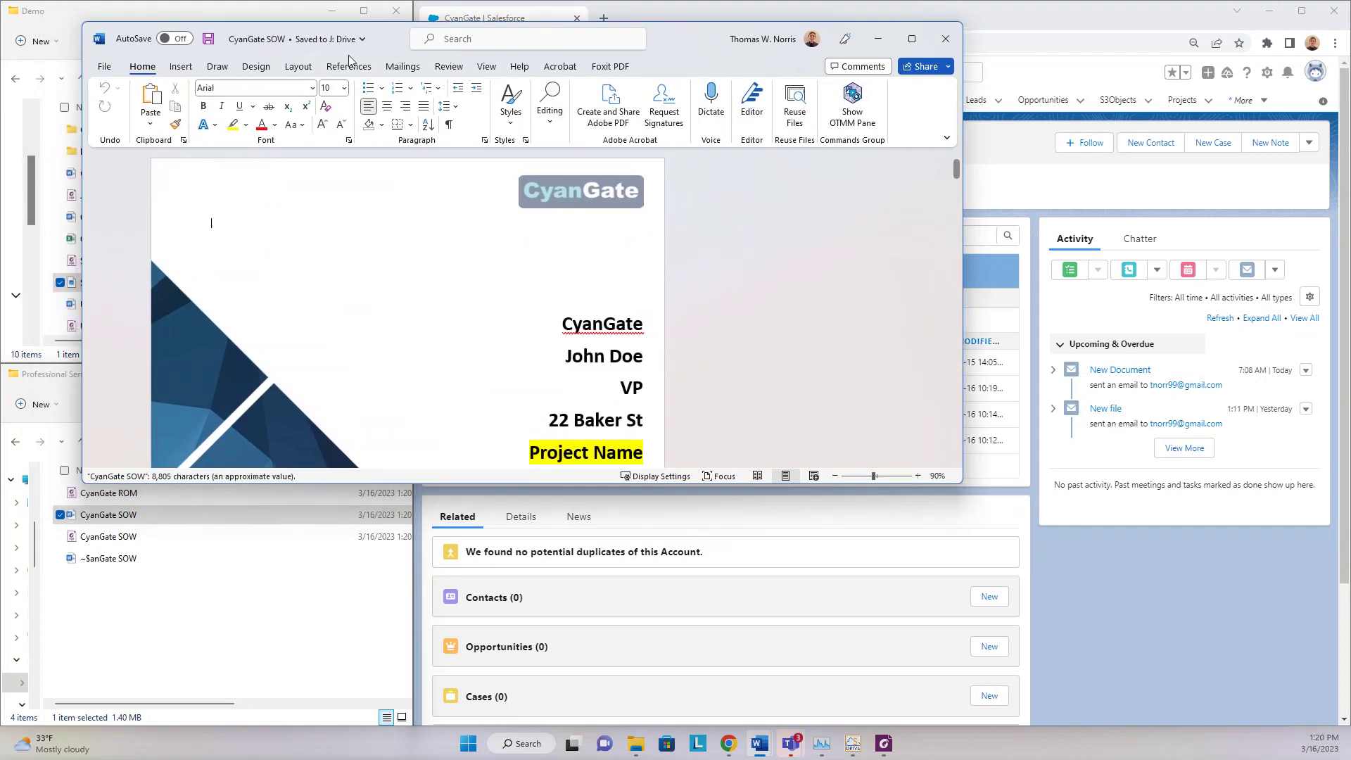
scroll(654, 382, "down", 2)
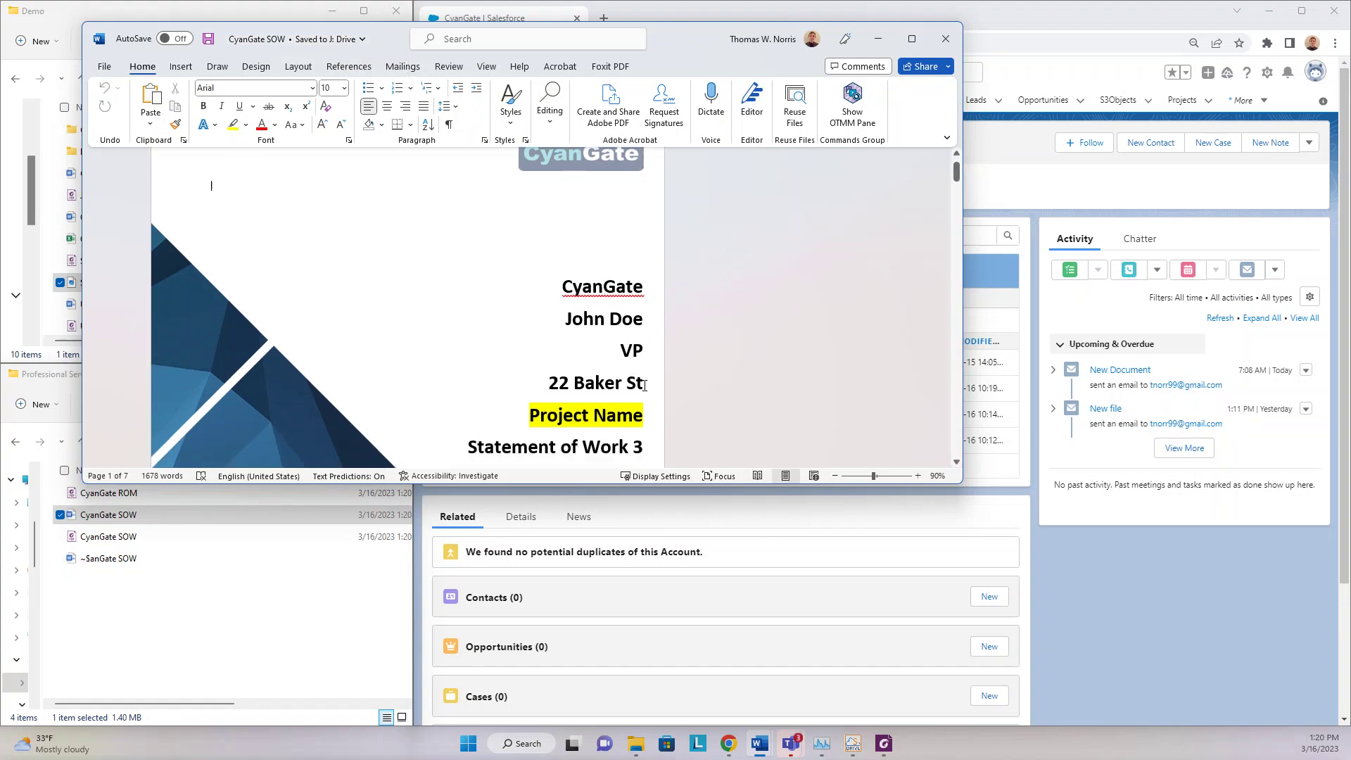
left_click_drag(528, 390, 643, 392)
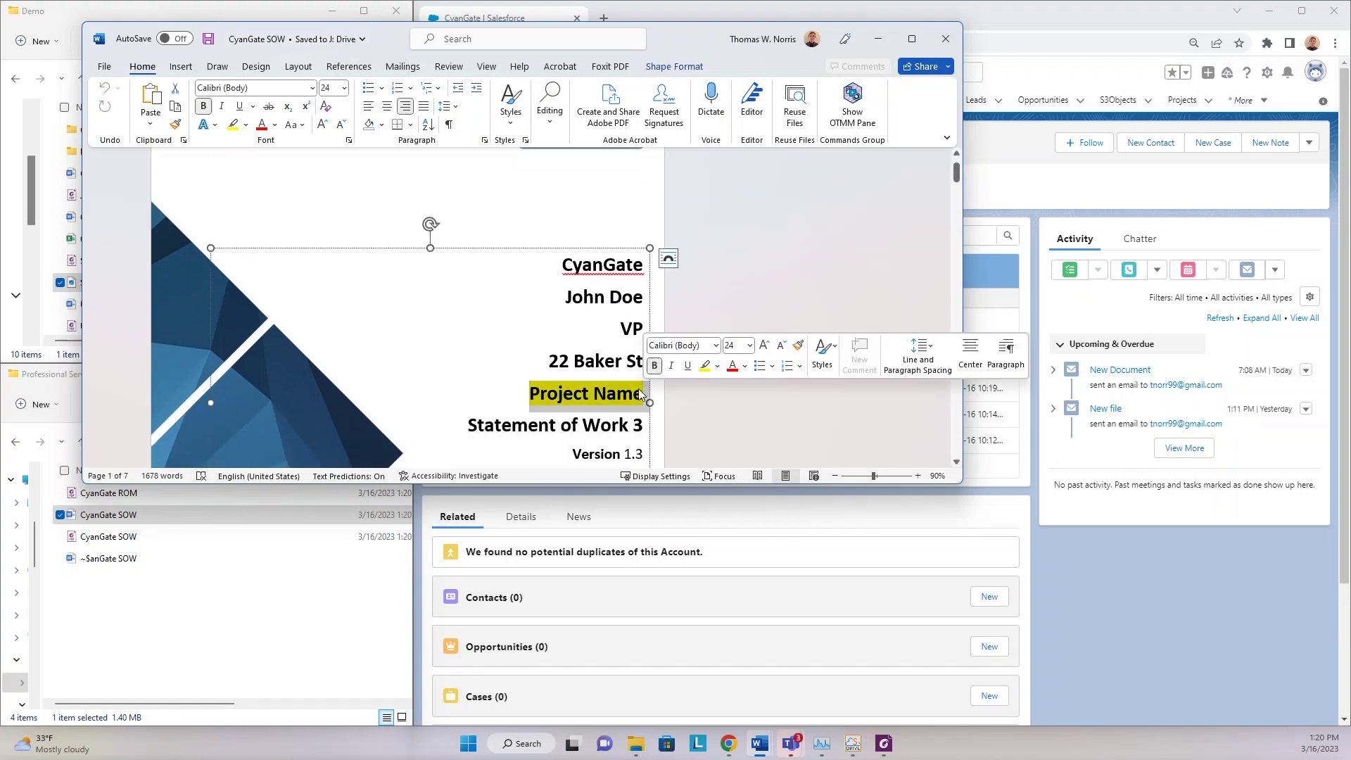
type("Desktop A")
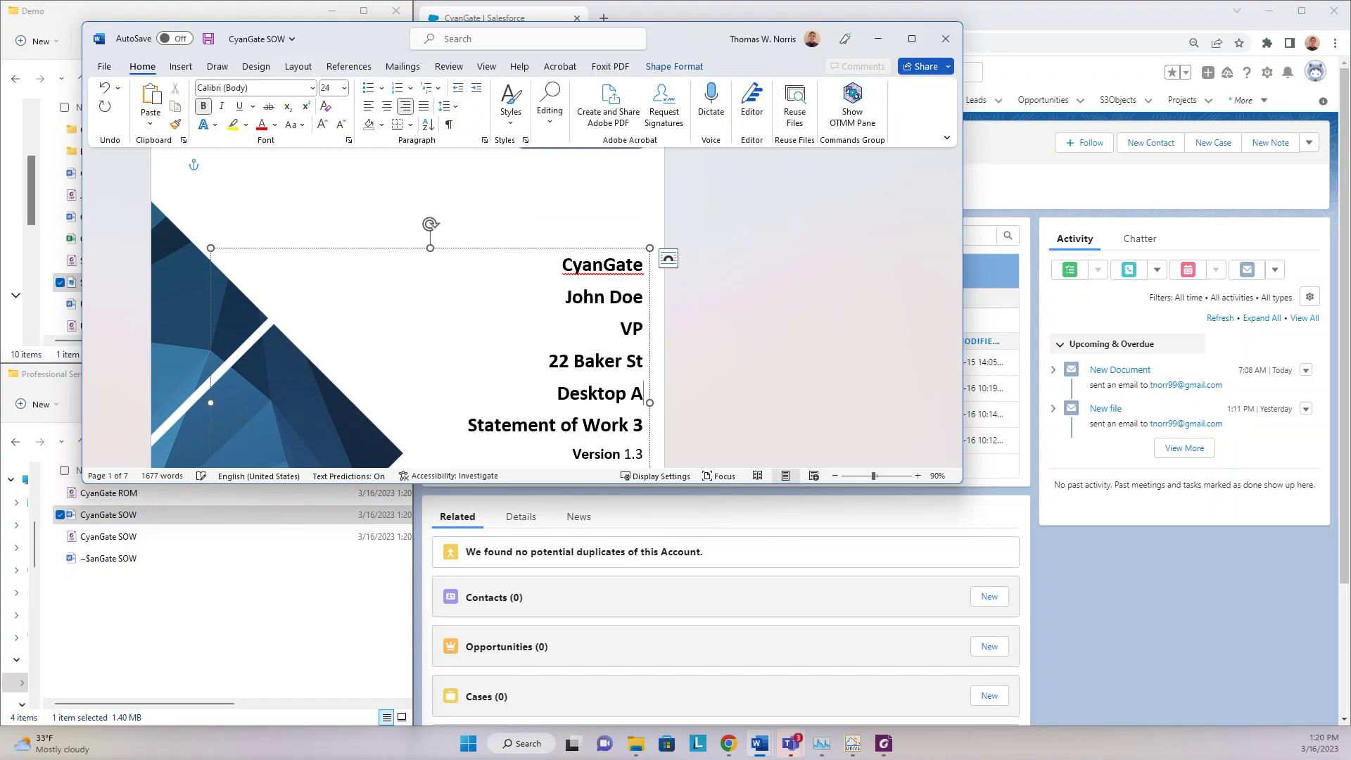
type("pp Integration")
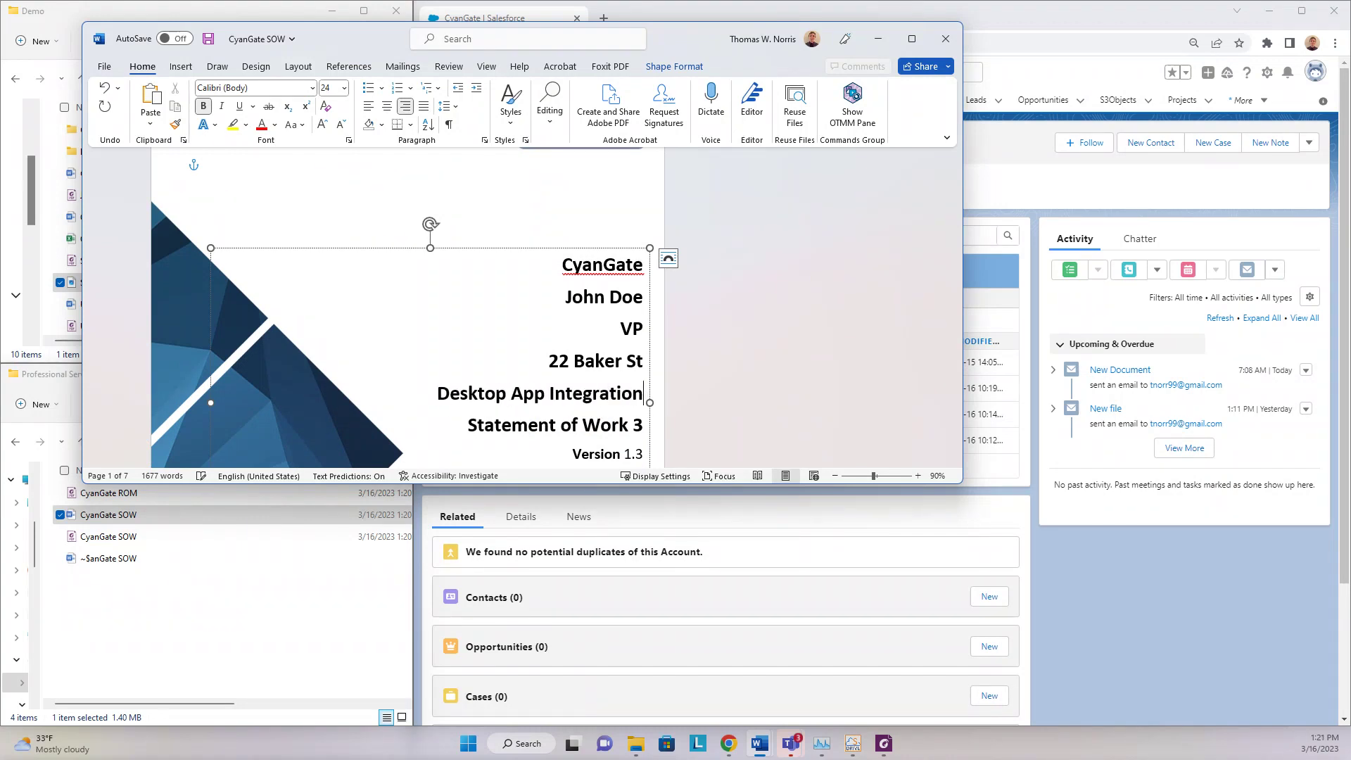
key("ctrl+s")
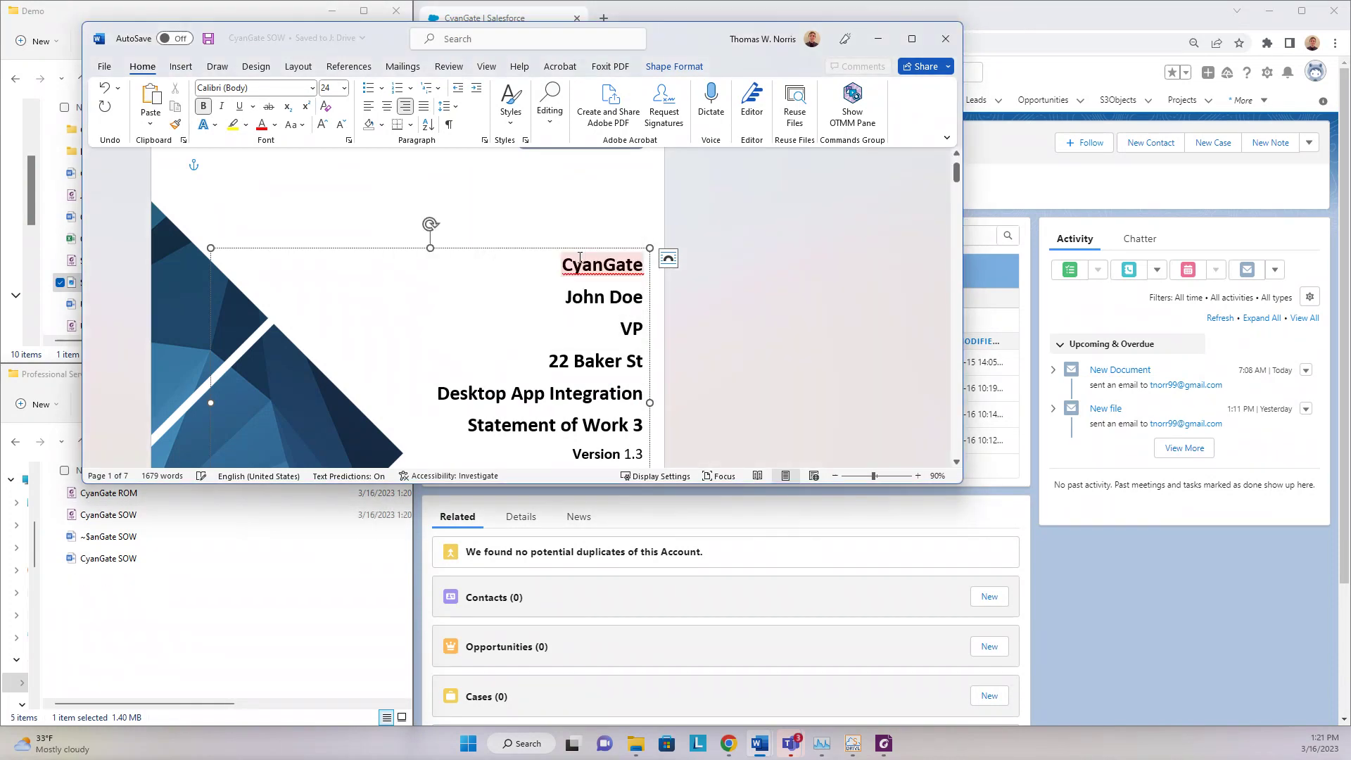
left_click(878, 38)
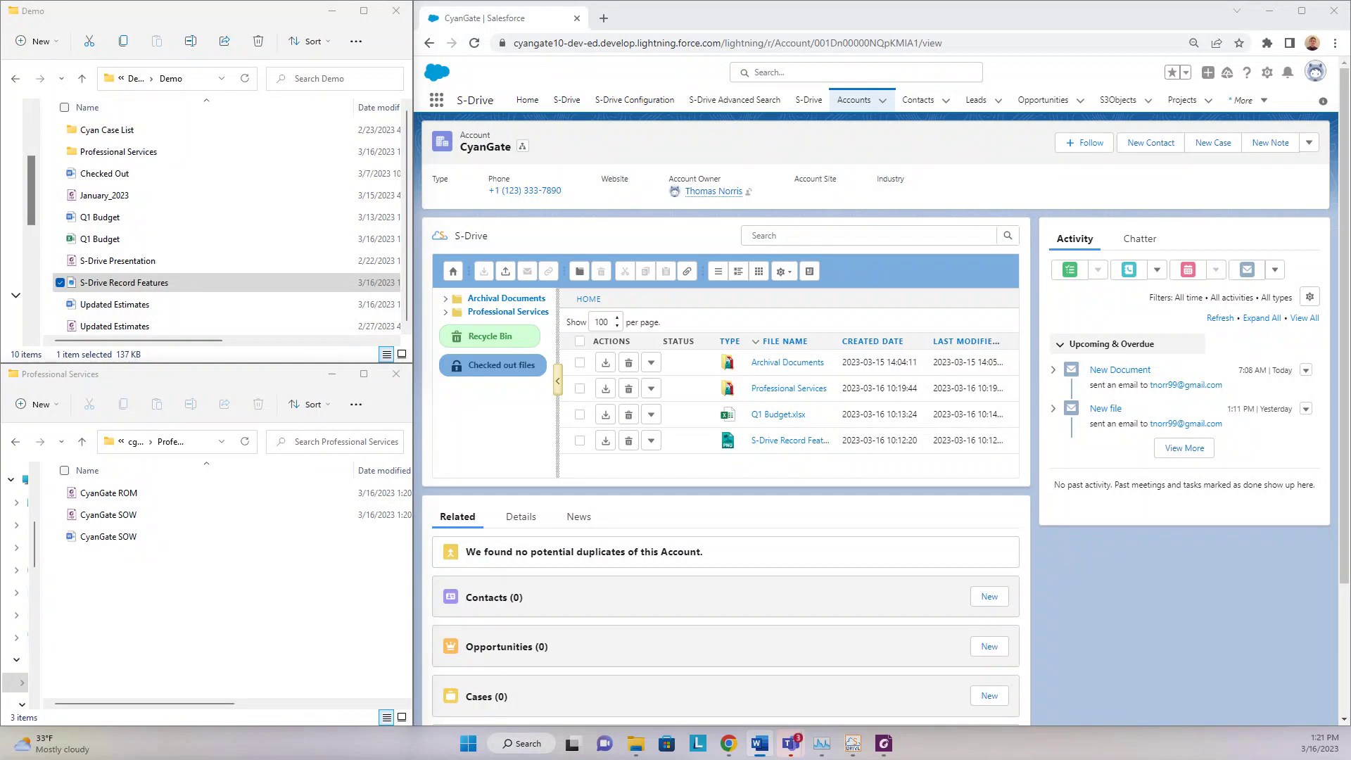
- Bring the Professional Services folder window forward and launch Foxit PDF Editor
left_click(141, 615)
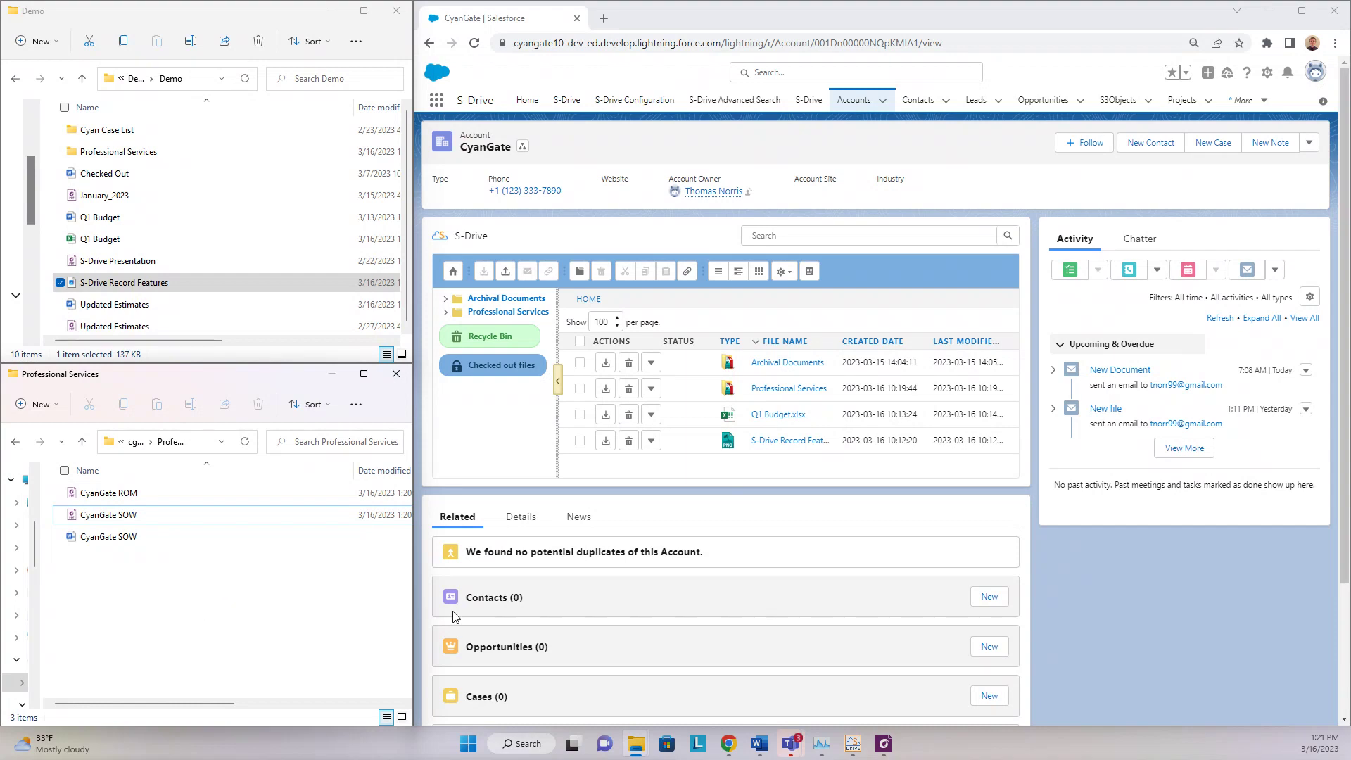
left_click(884, 744)
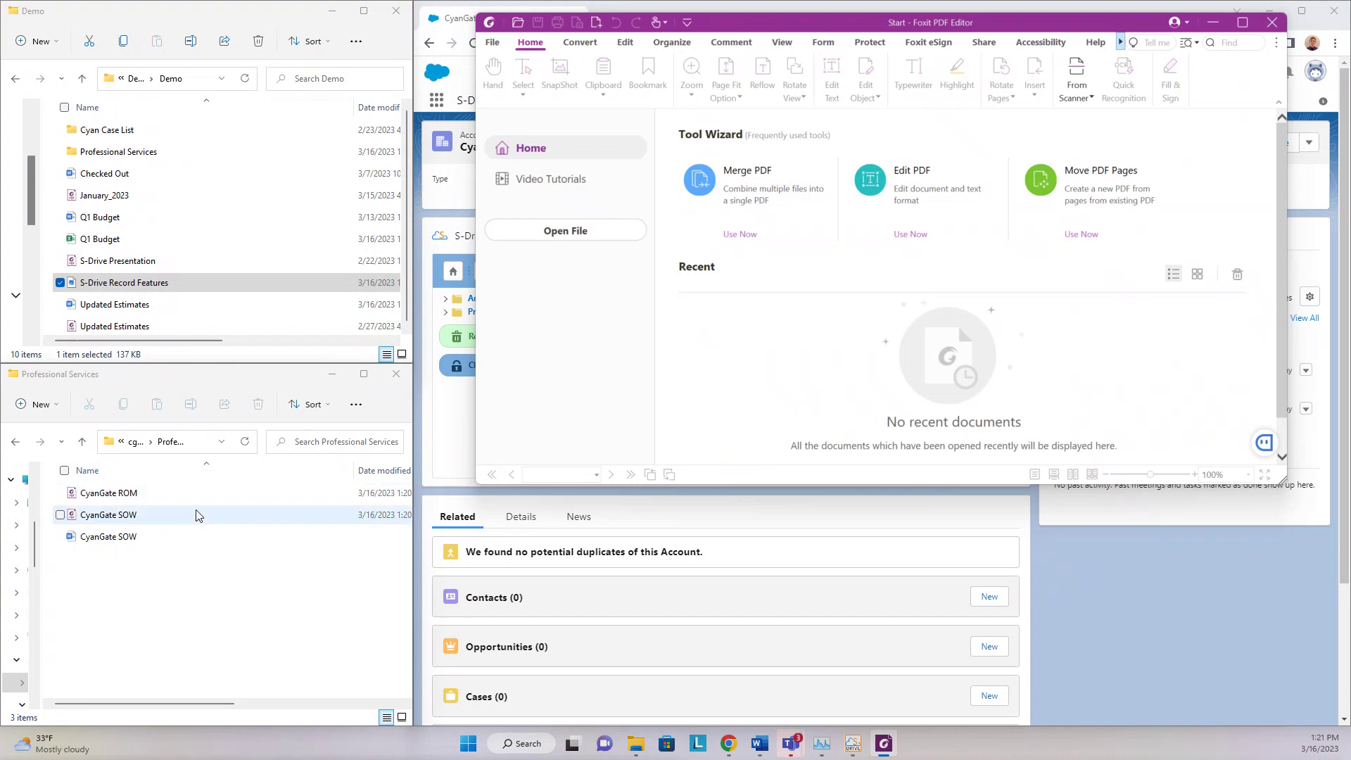
- Merge CyanGate ROM and CyanGate SOW into a 24-page Binder2.pdf with Merge PDF
left_click(748, 235)
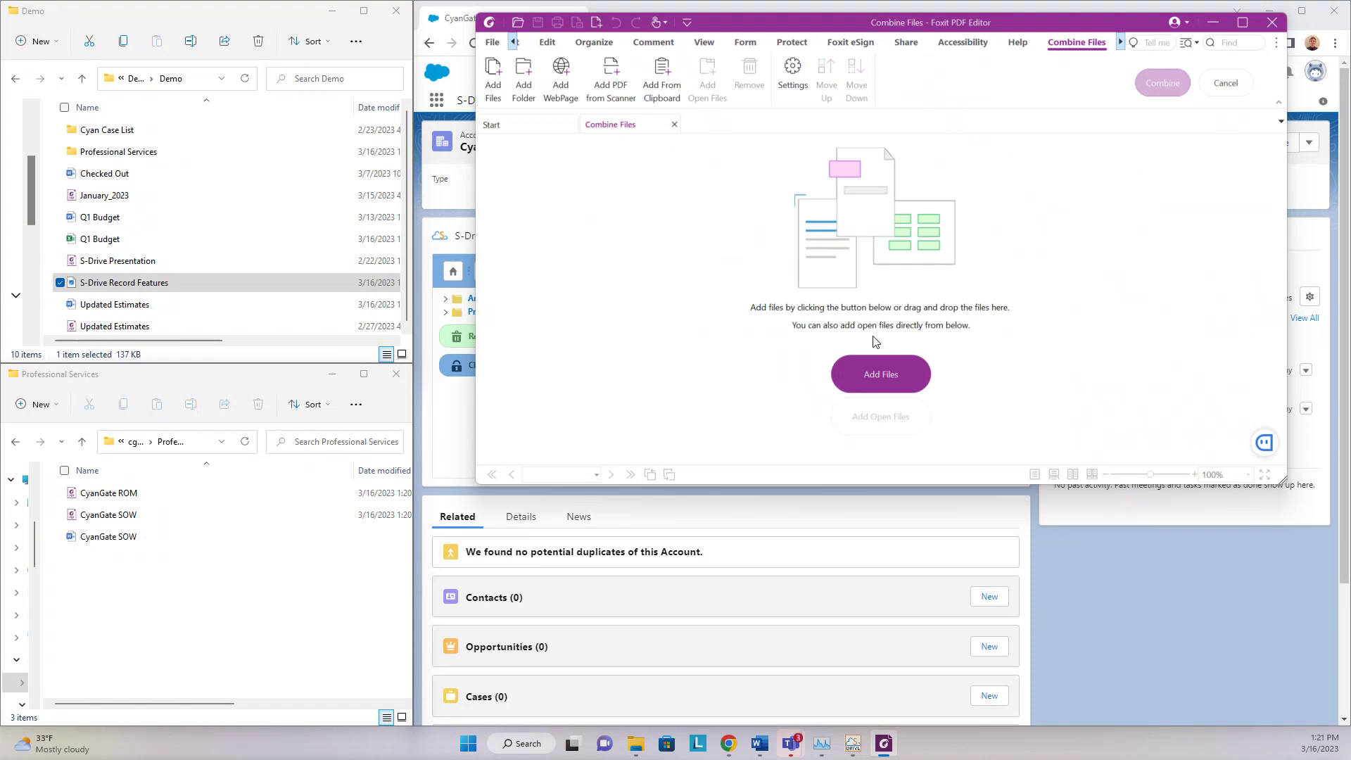
left_click(243, 516)
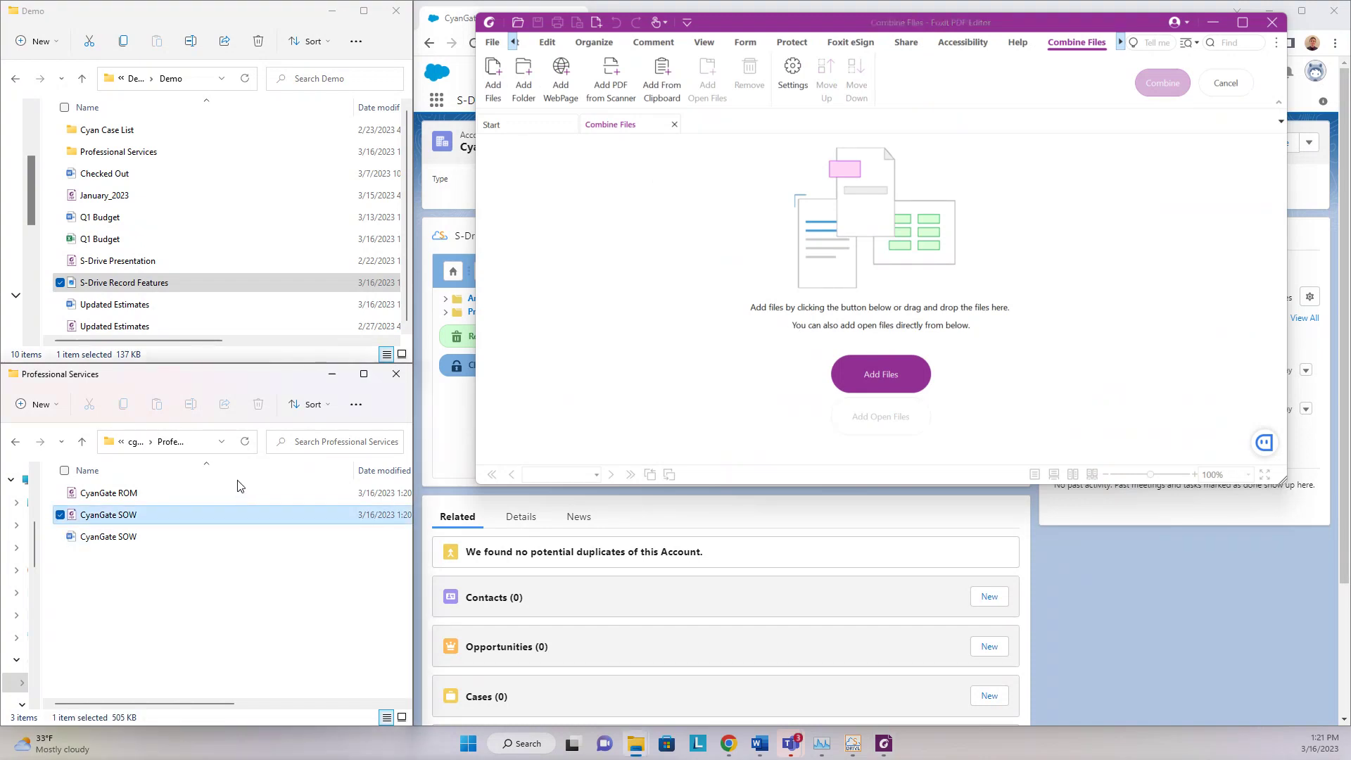
left_click(238, 493, "ctrl")
left_click_drag(222, 492, 872, 256)
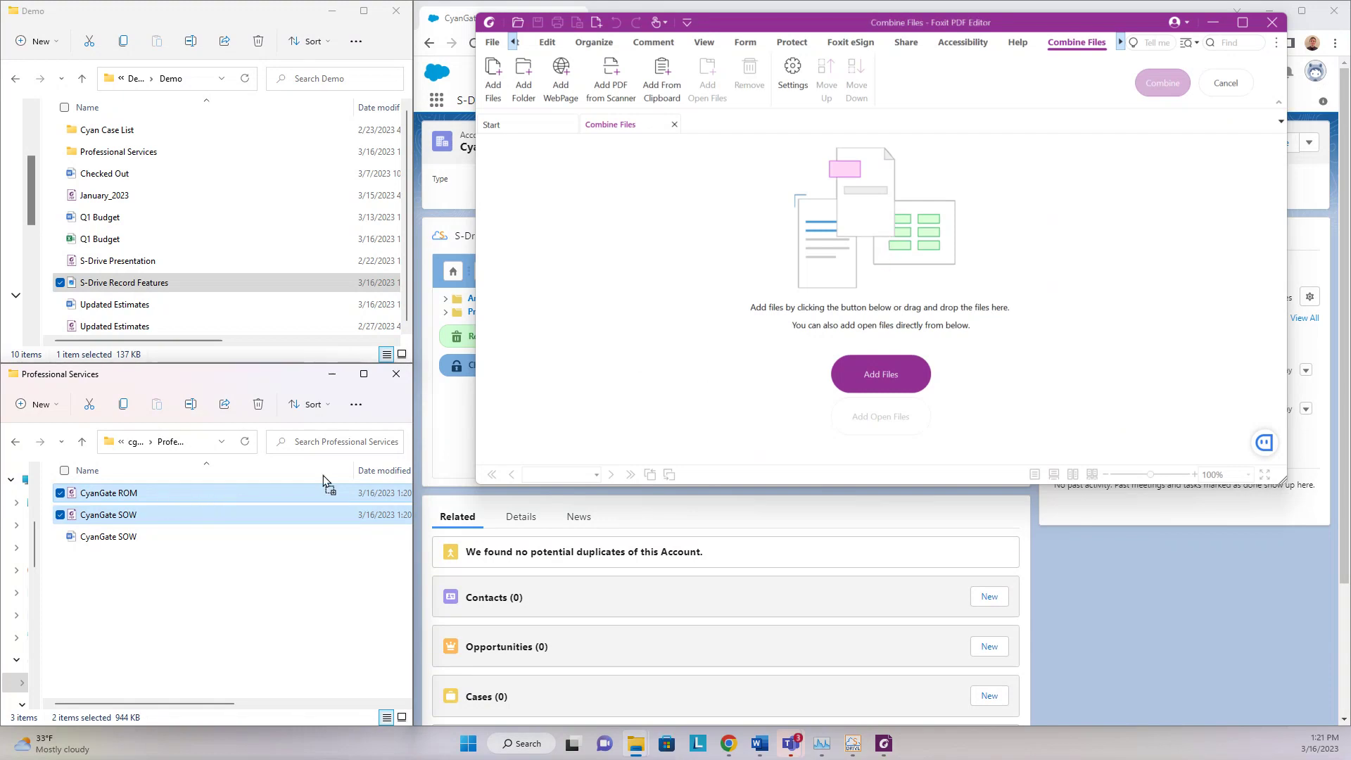
left_click_drag(323, 475, 821, 319)
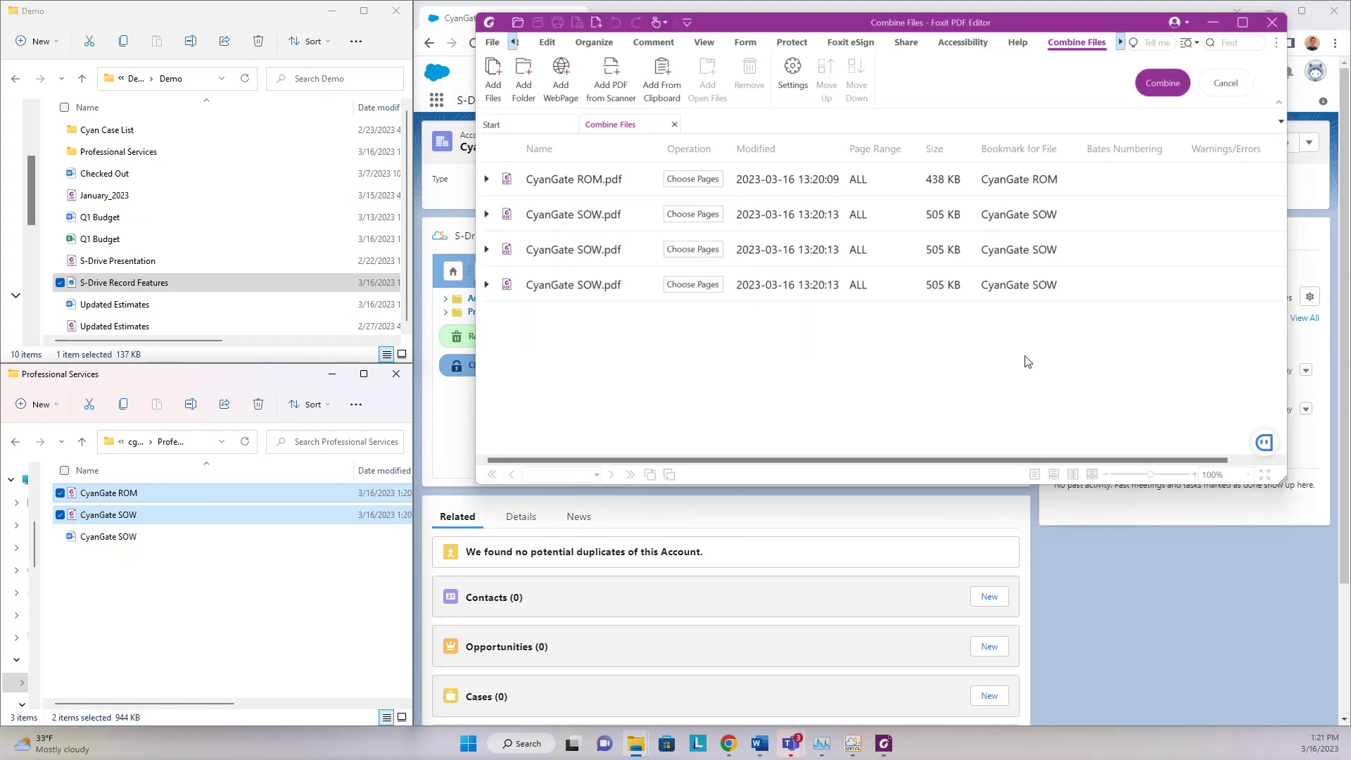
left_click(1162, 83)
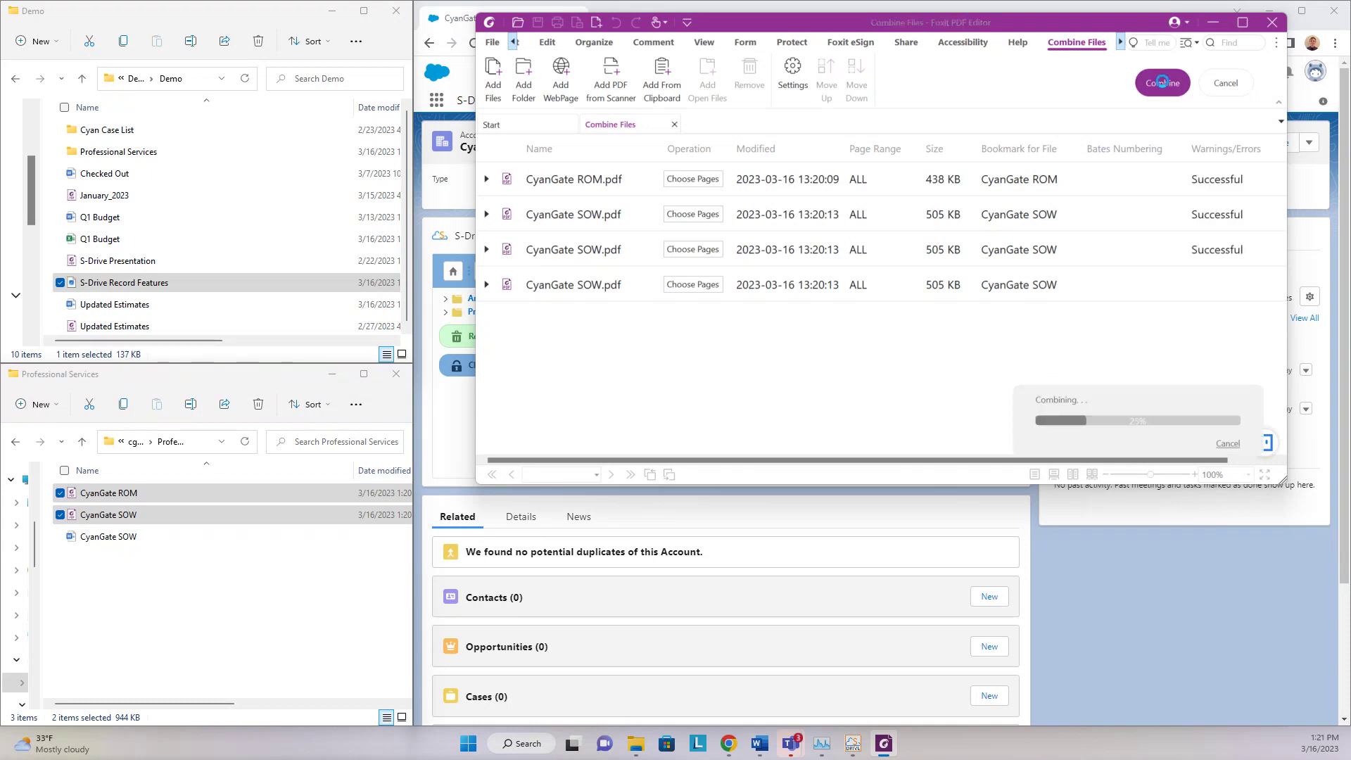
left_click(493, 44)
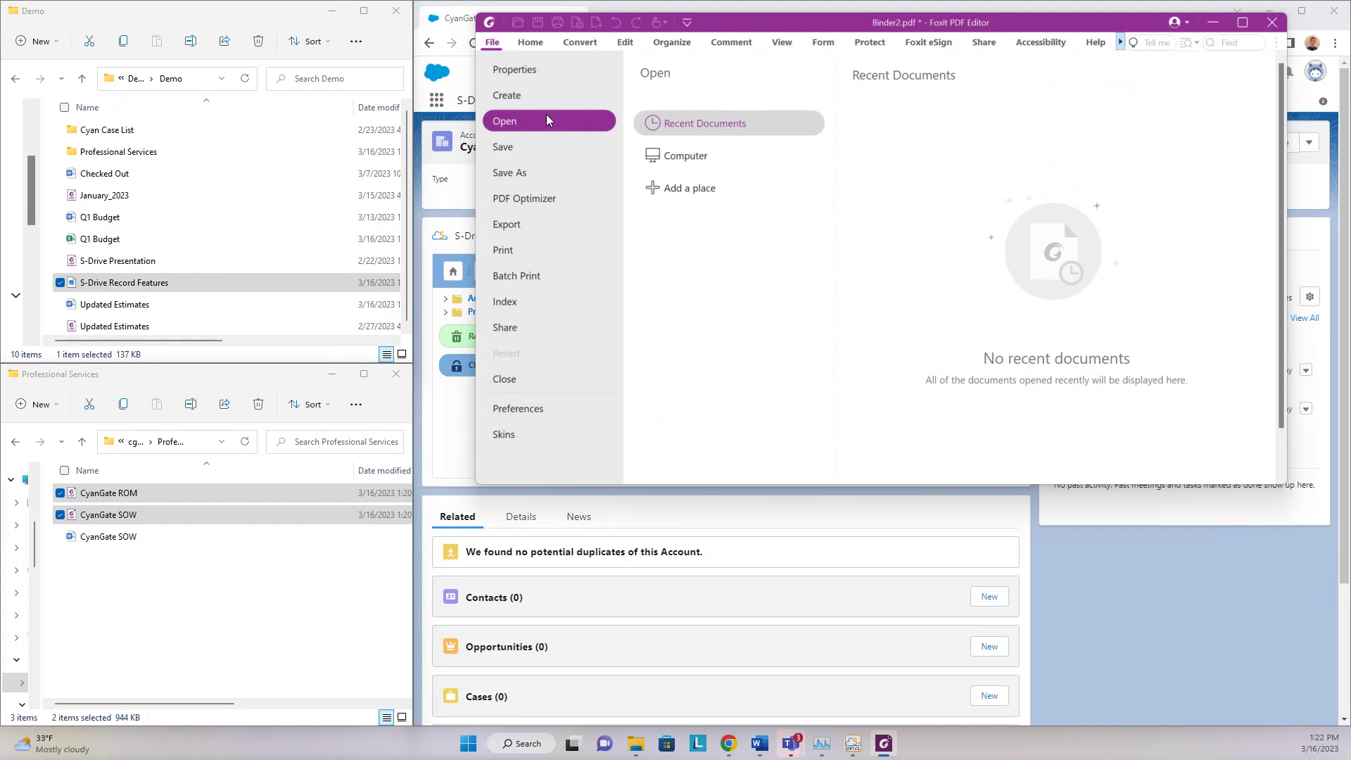
- Save the merged PDF as 'Combined Contracts' in the cg_AccountFile_c folder, then minimize Foxit
left_click(535, 174)
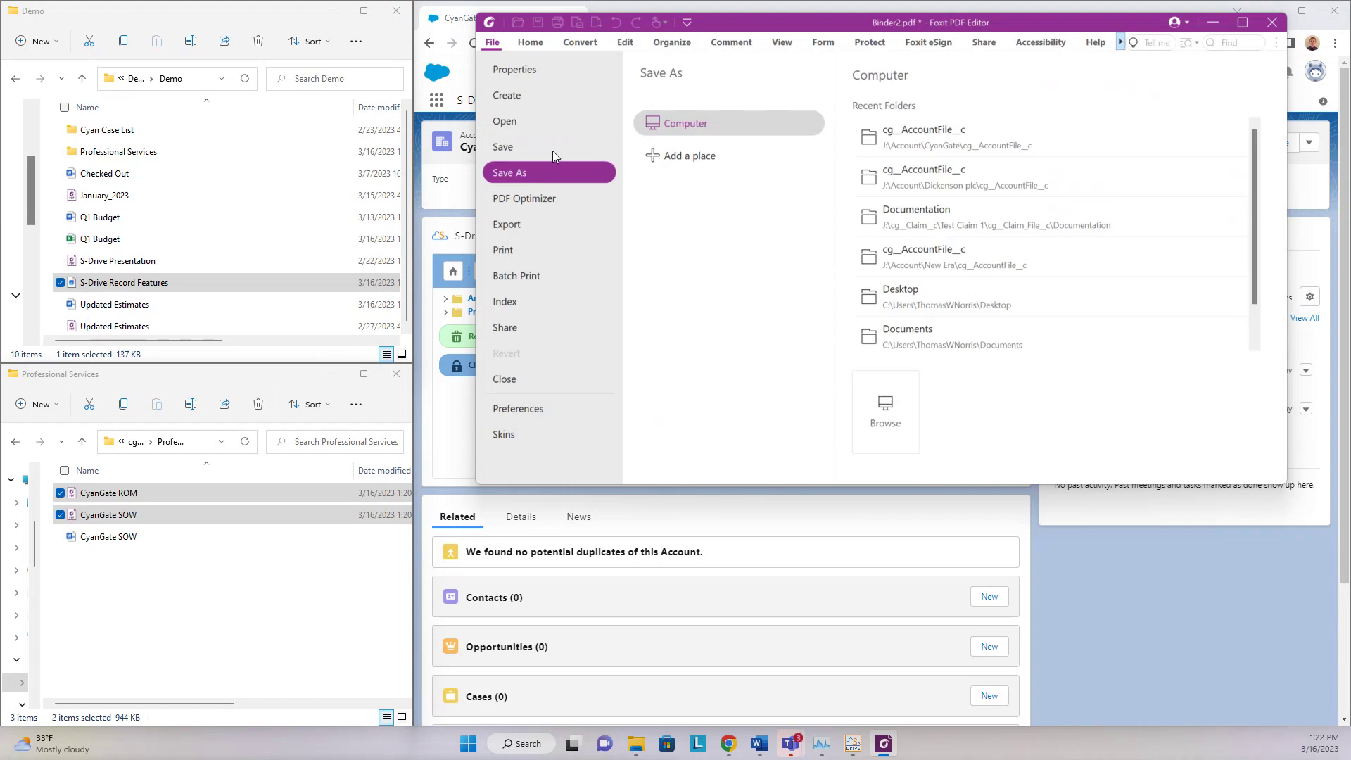
left_click(1041, 145)
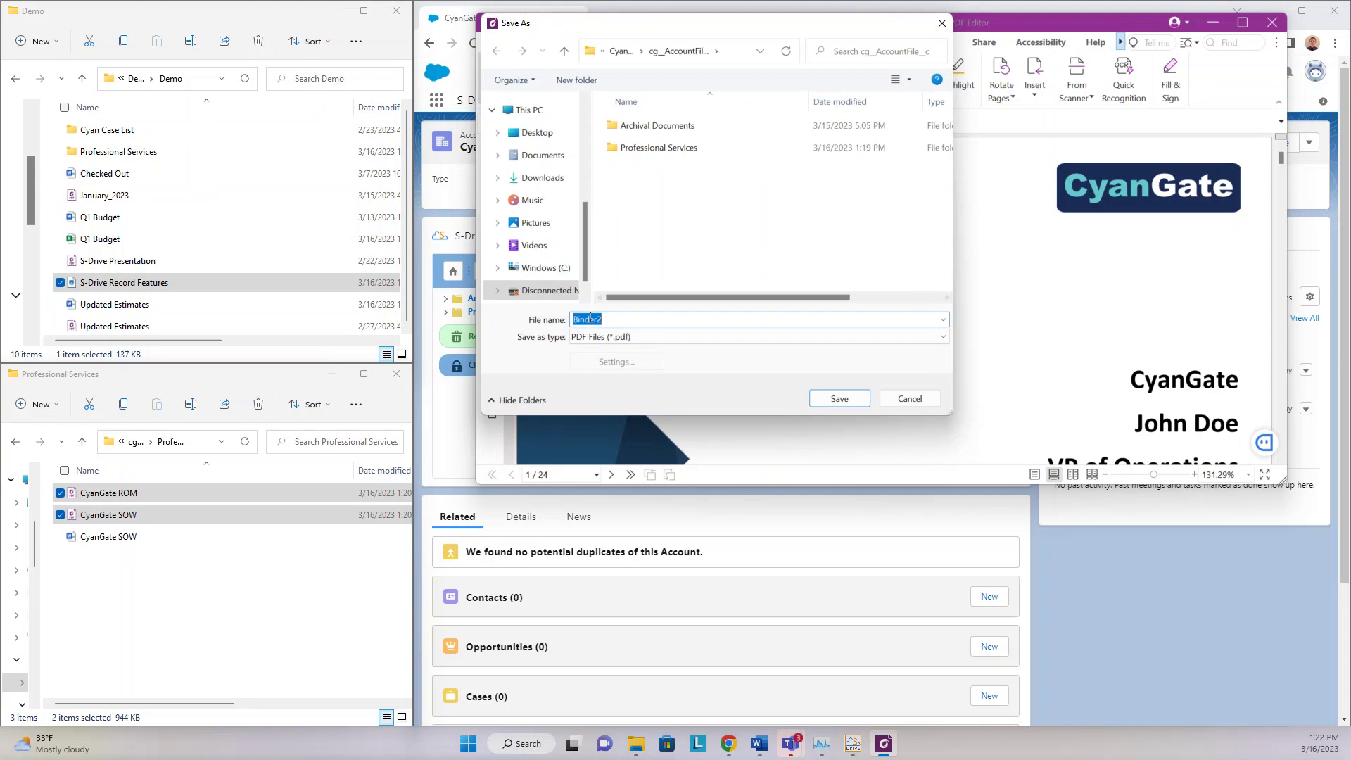
type("Combined Con")
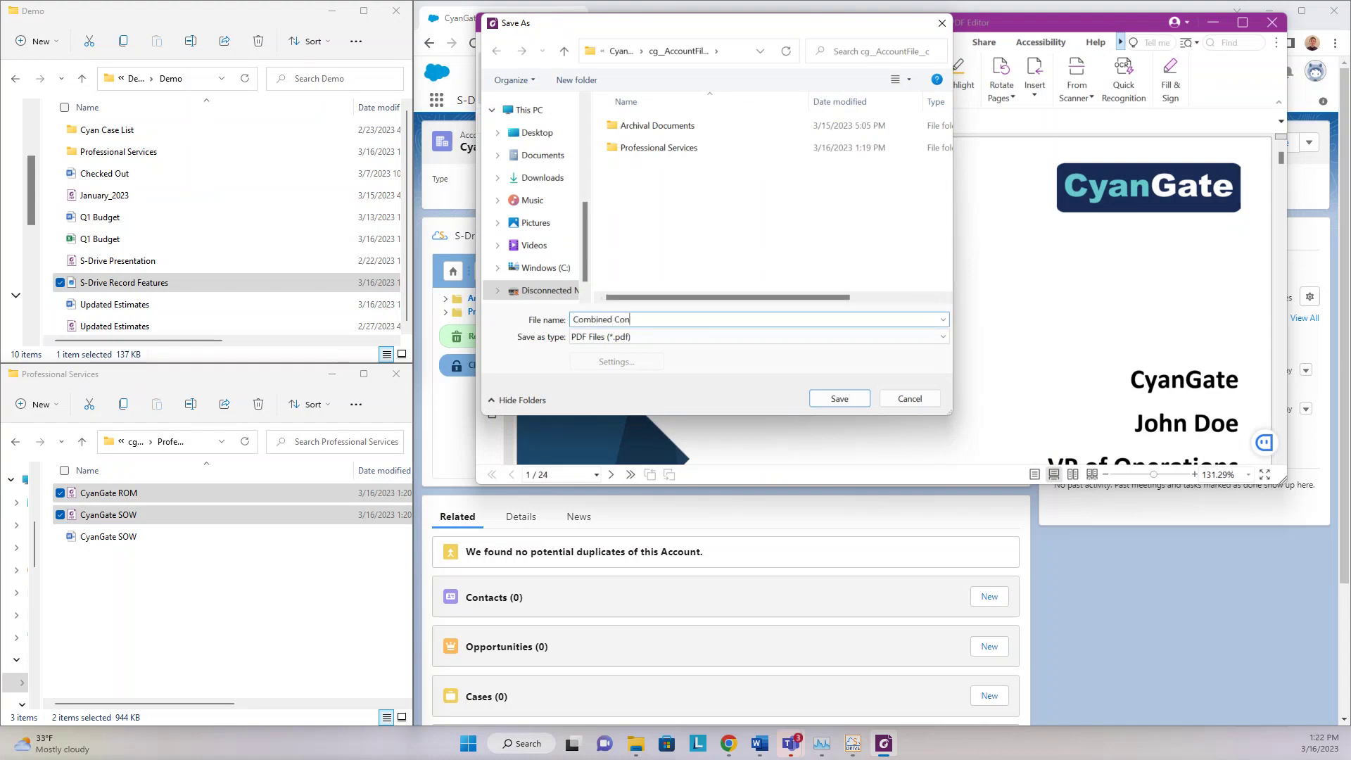
type("tracts")
left_click(839, 395)
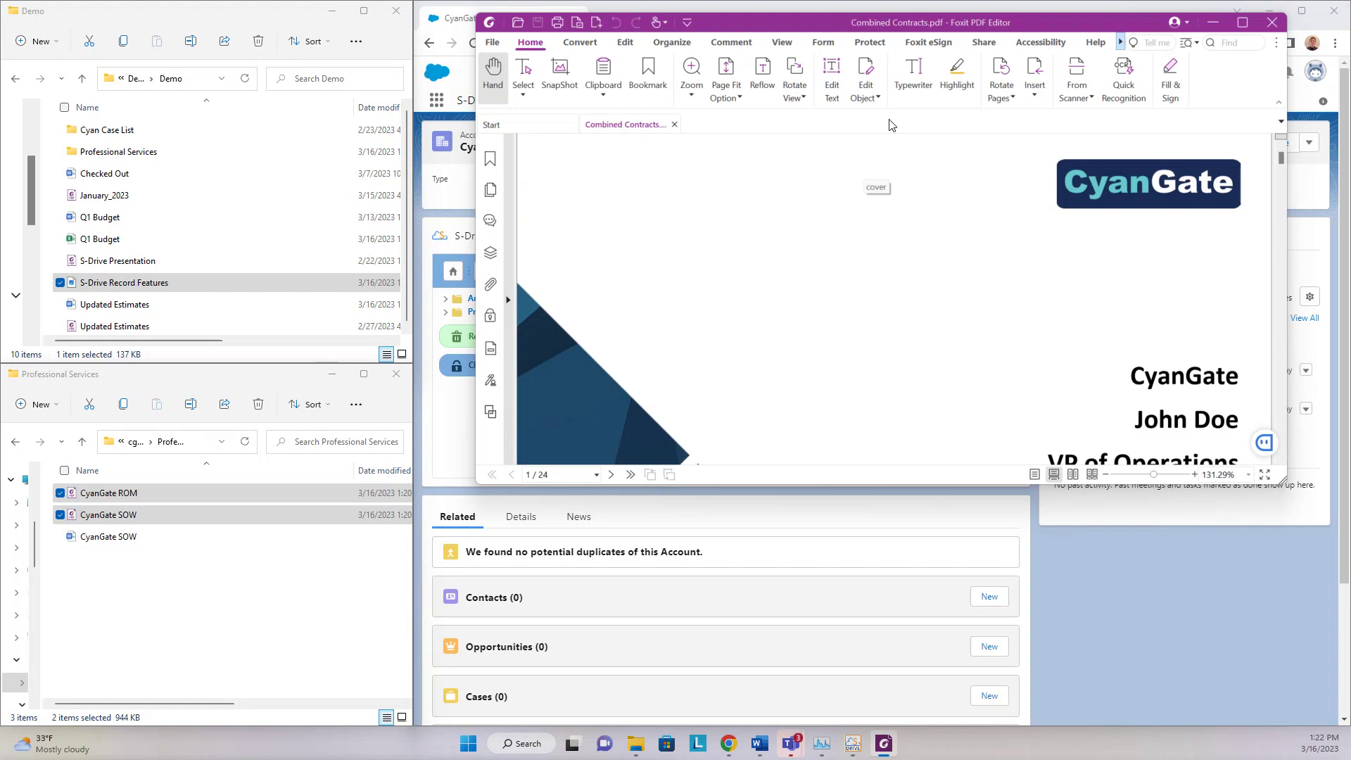
left_click(1205, 24)
- Reload the CyanGate account page in Salesforce
left_click(475, 43)
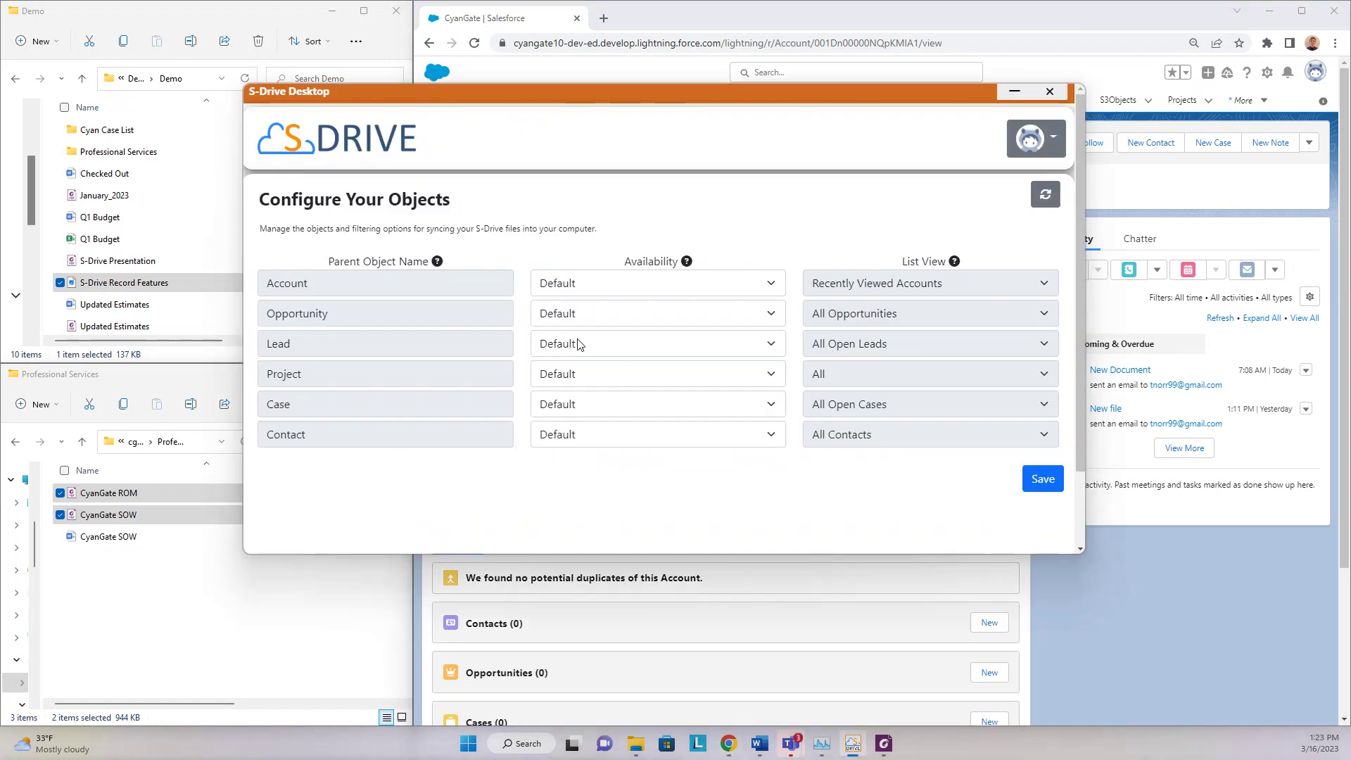
- Set Account availability to Select List View using Recently Viewed Accounts
left_click(756, 284)
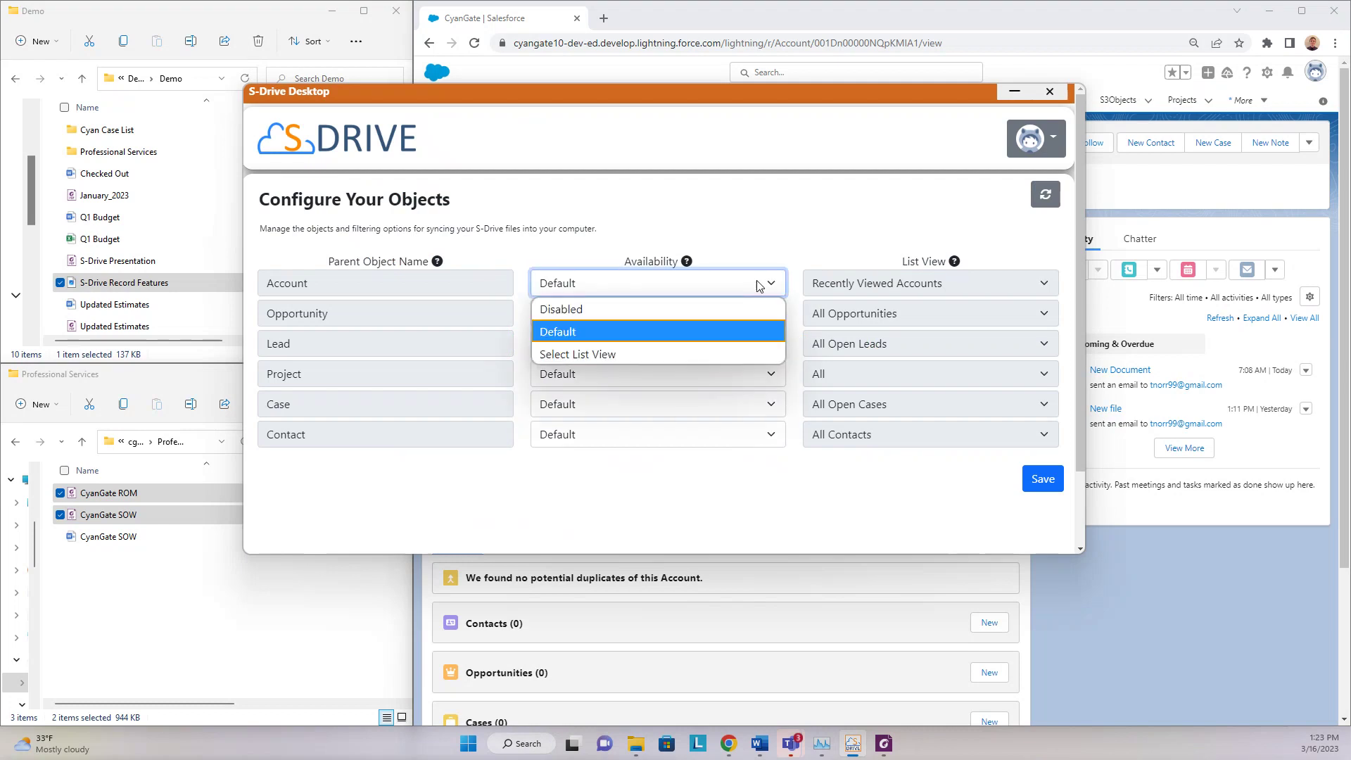
left_click(683, 358)
left_click(915, 282)
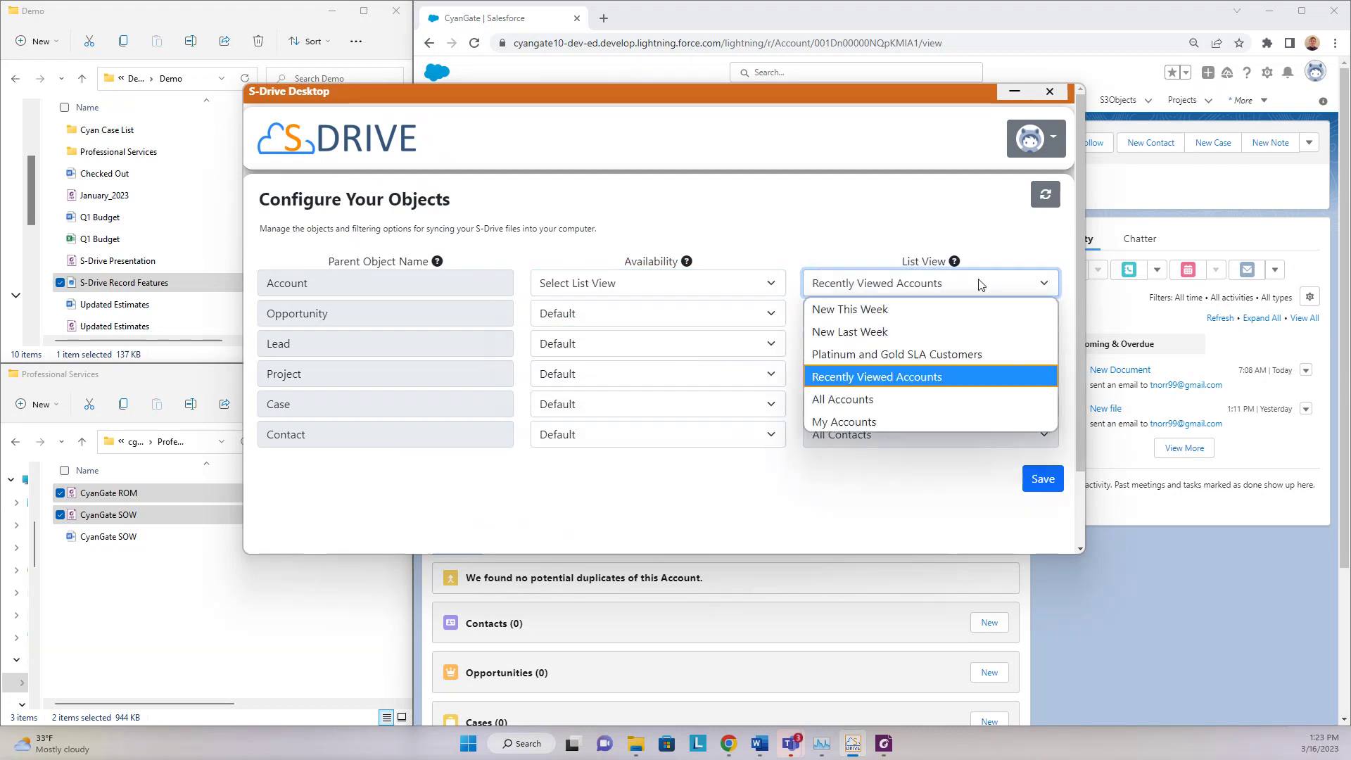
left_click(780, 246)
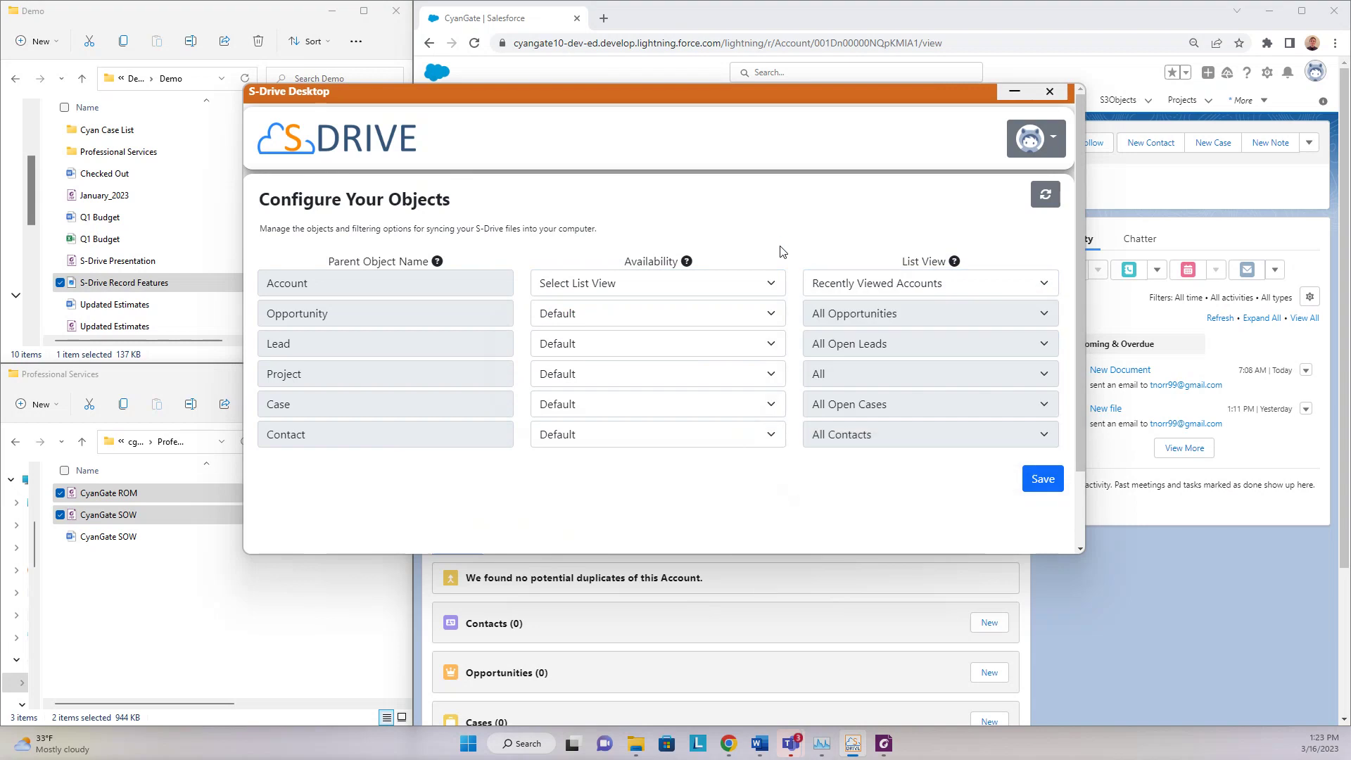
- Disable Opportunity, set Case to Select List View, save preferences, and refresh list views
left_click(724, 321)
left_click(680, 340)
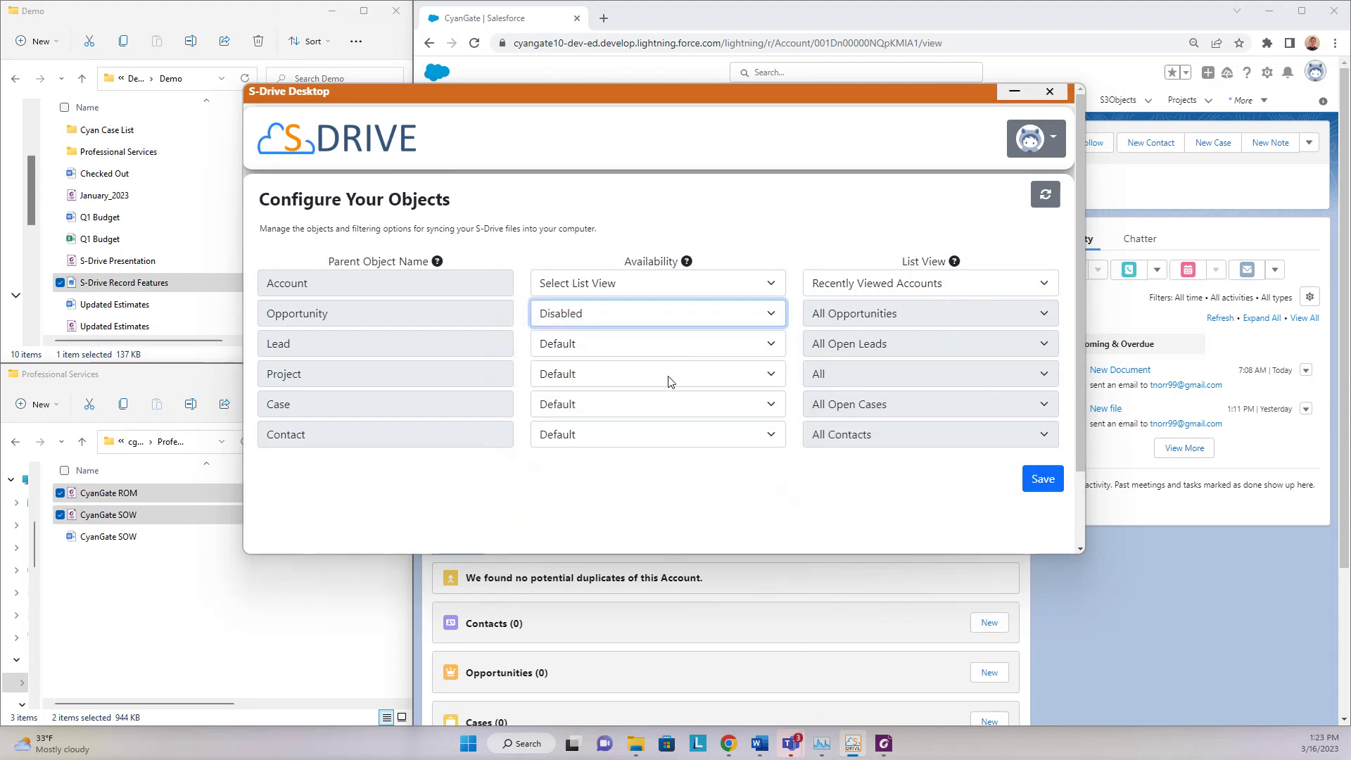
left_click(666, 404)
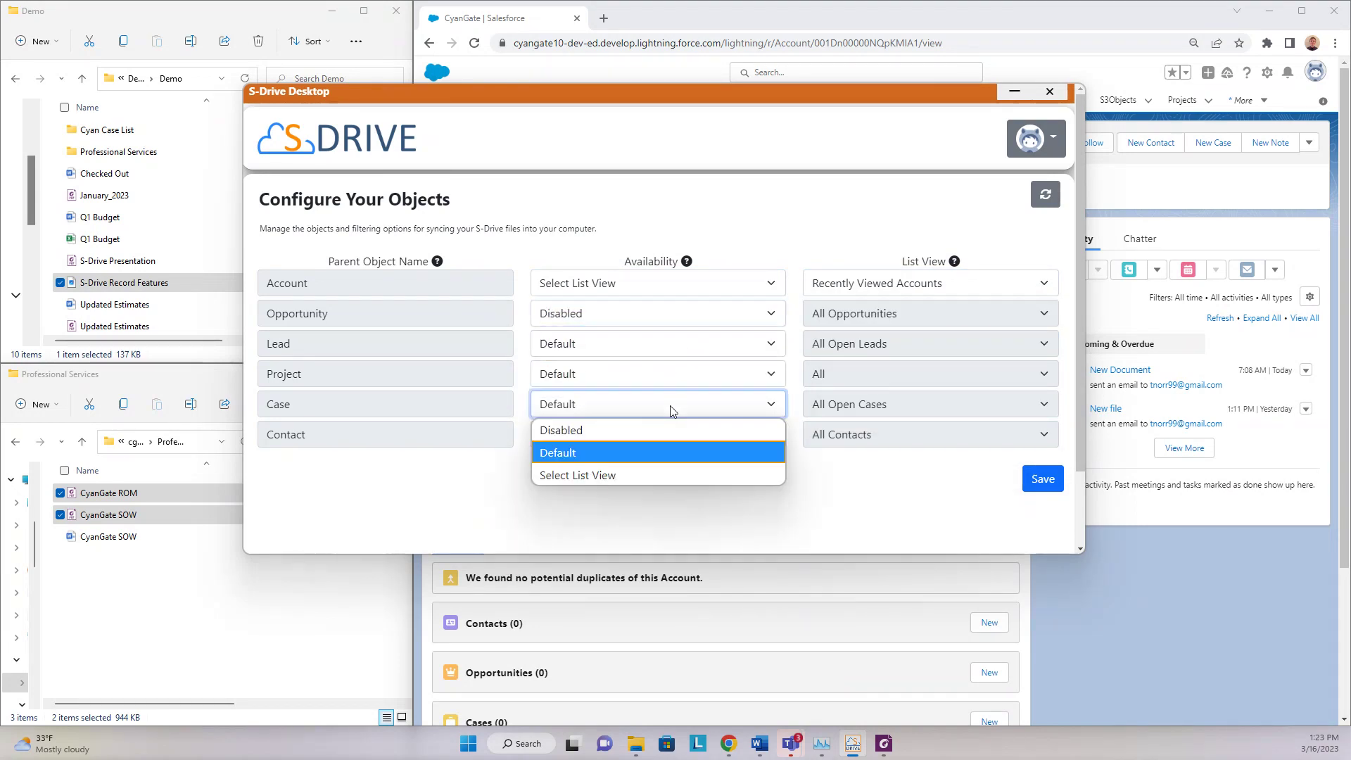
left_click(677, 476)
left_click(1045, 478)
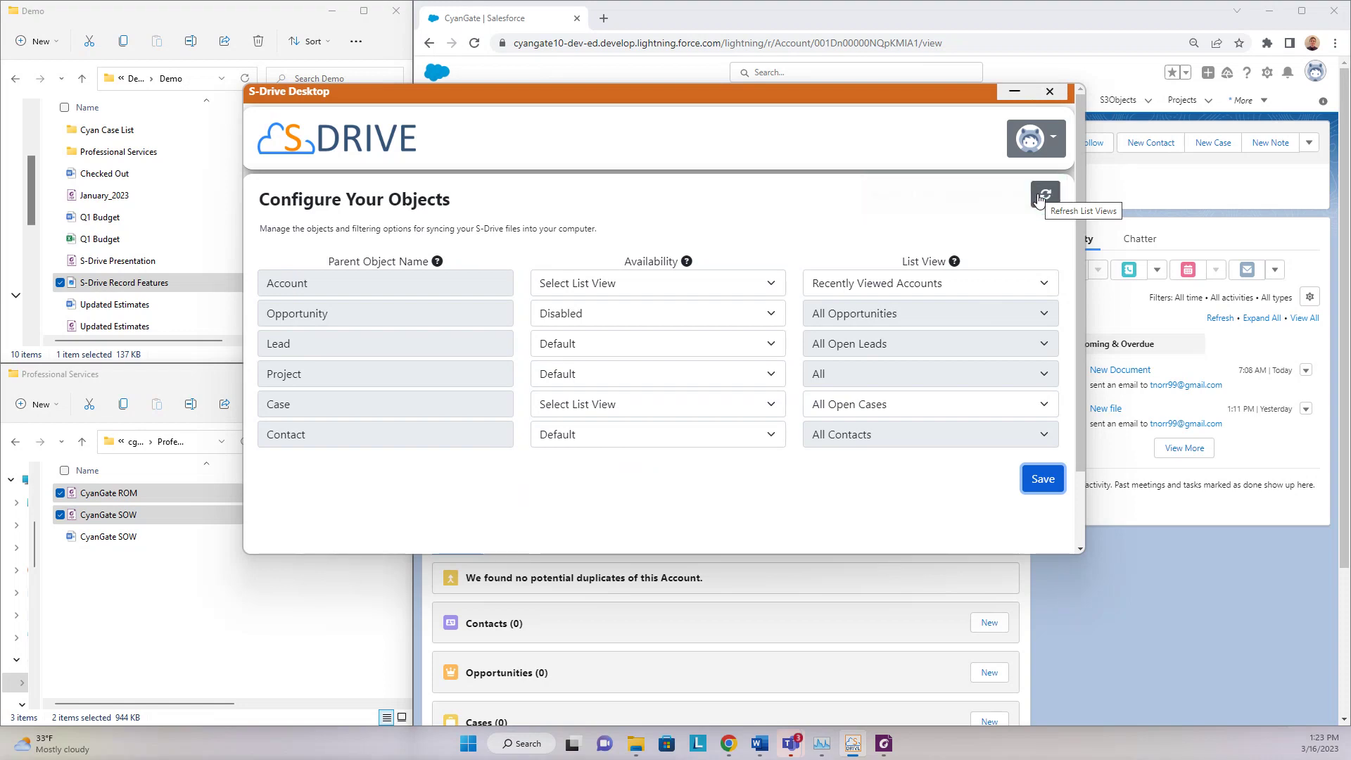
left_click(1040, 199)
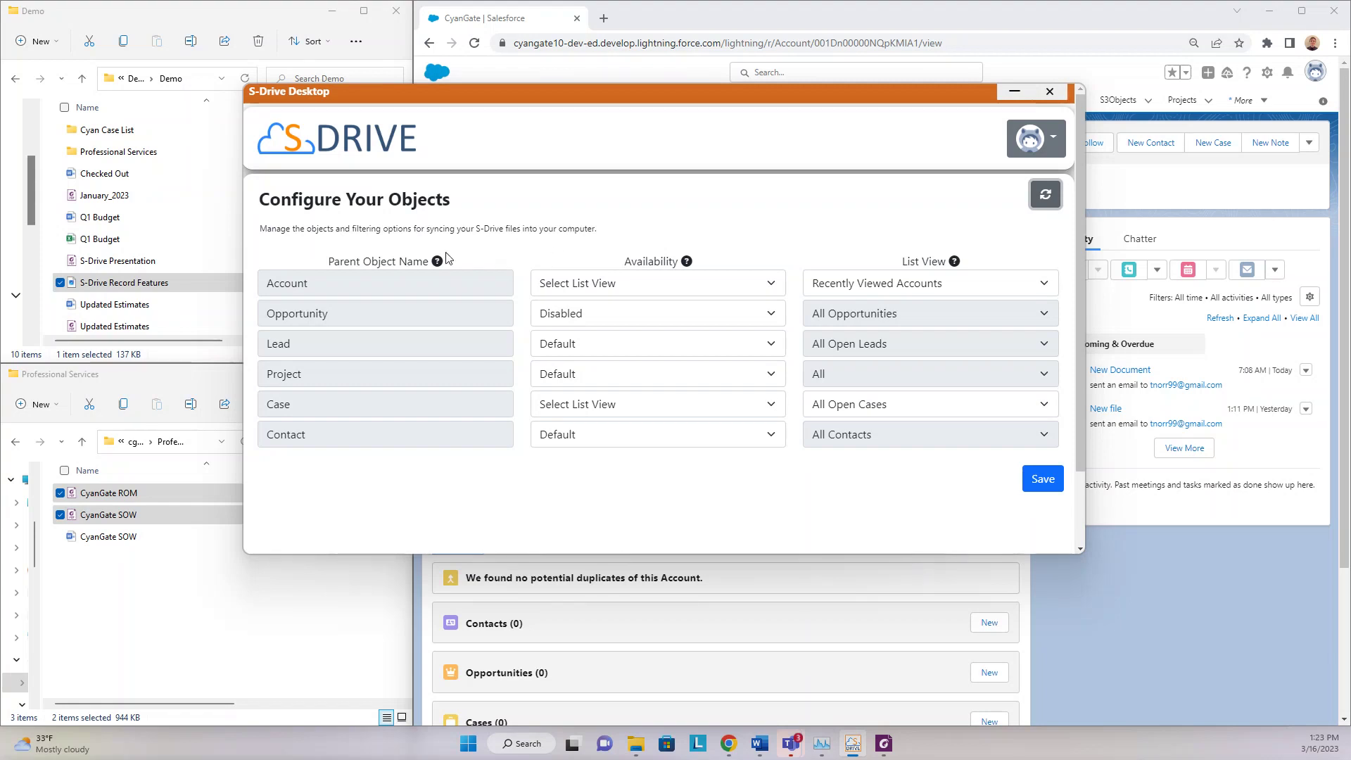
- Widen the folder tree and move to the refreshed SDrive (J:) drive root
left_click(58, 591)
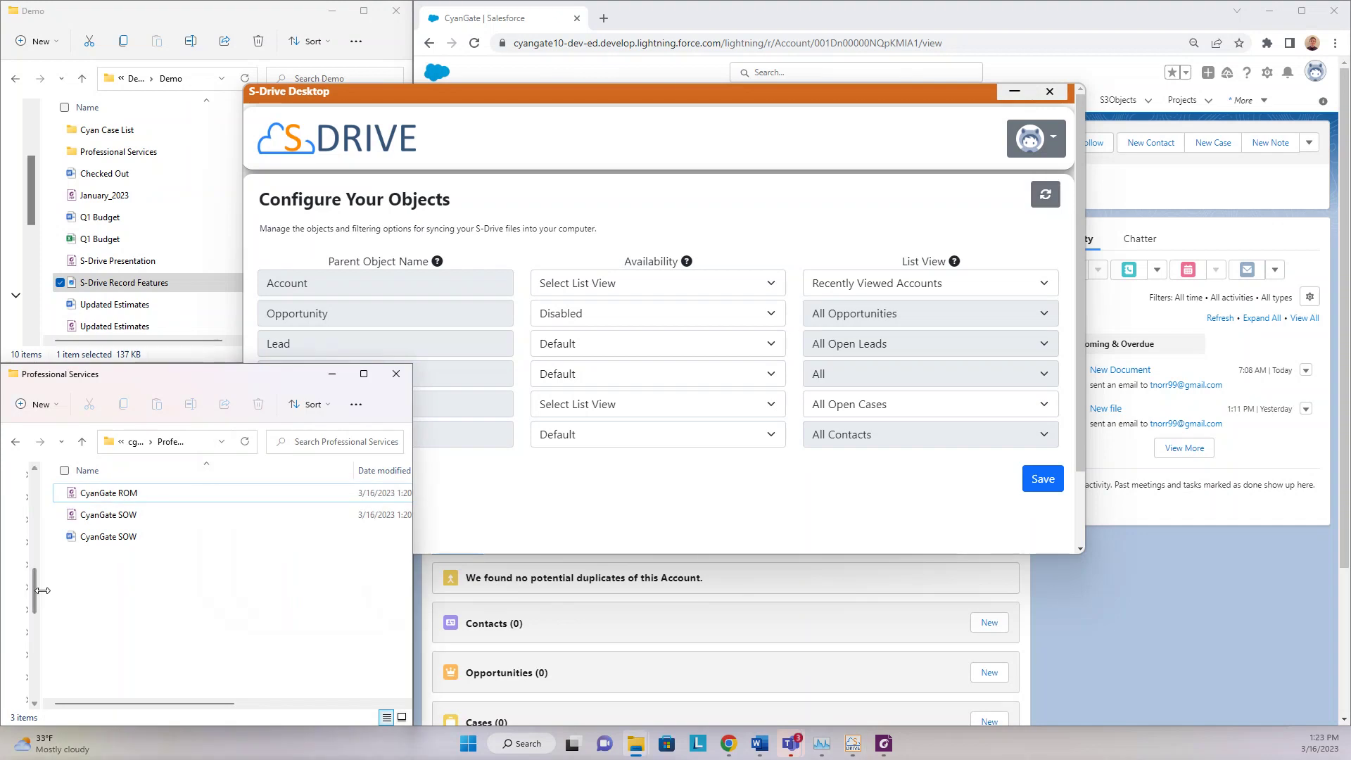
left_click_drag(41, 592, 169, 592)
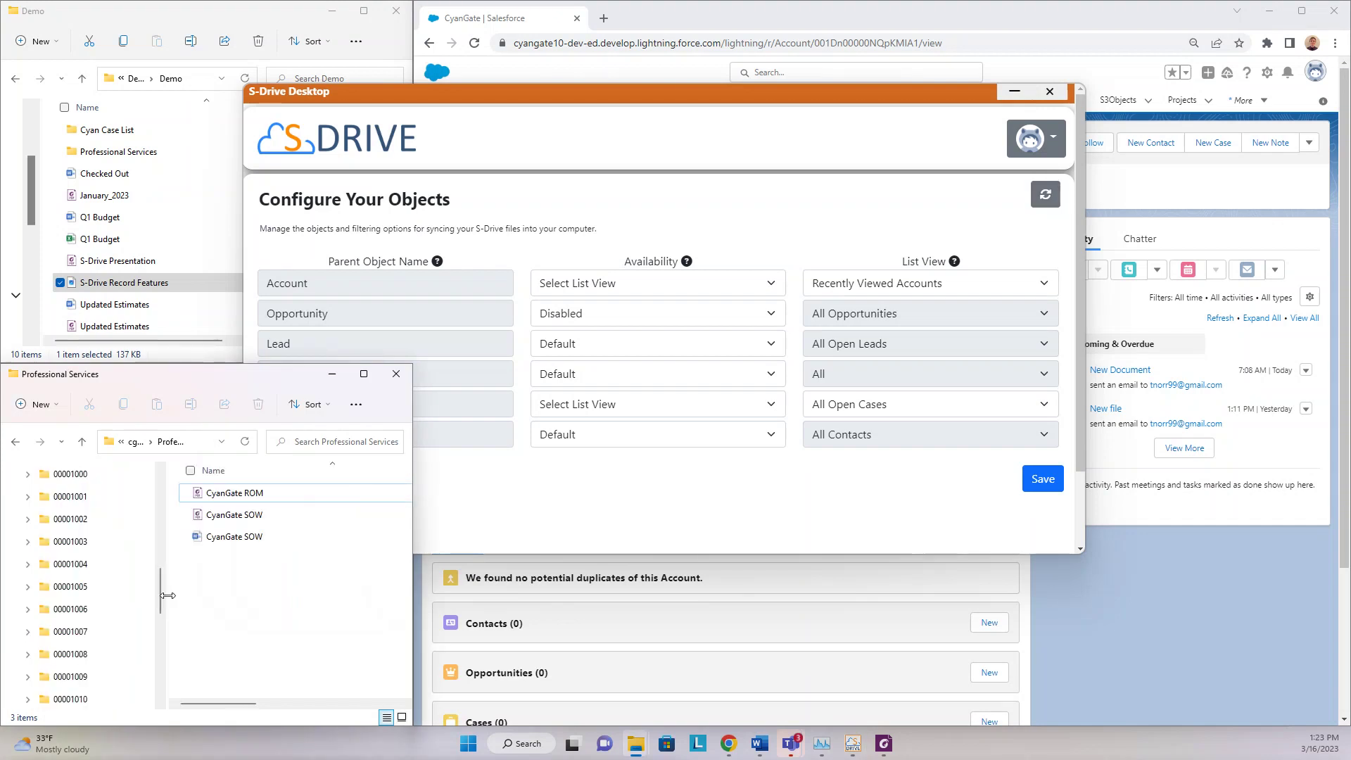
left_click(136, 441)
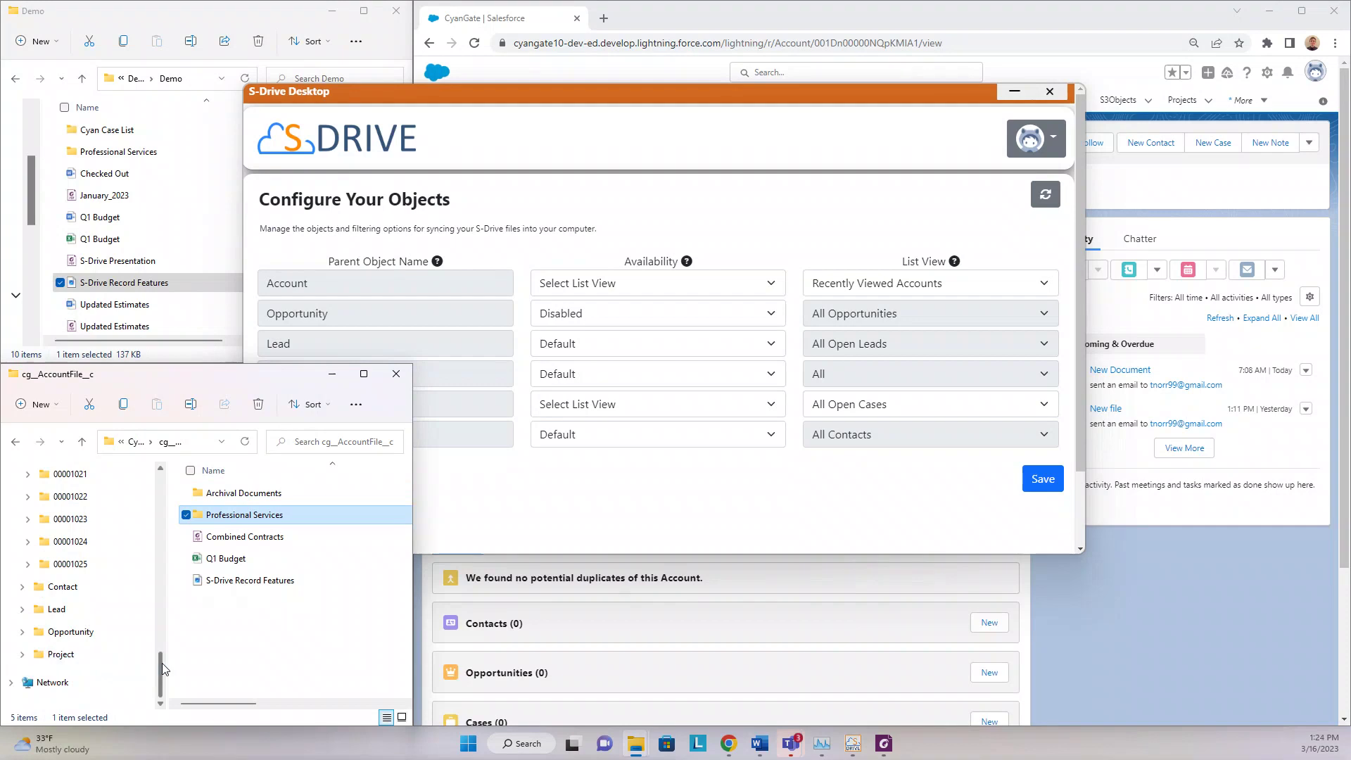
left_click_drag(161, 662, 158, 544)
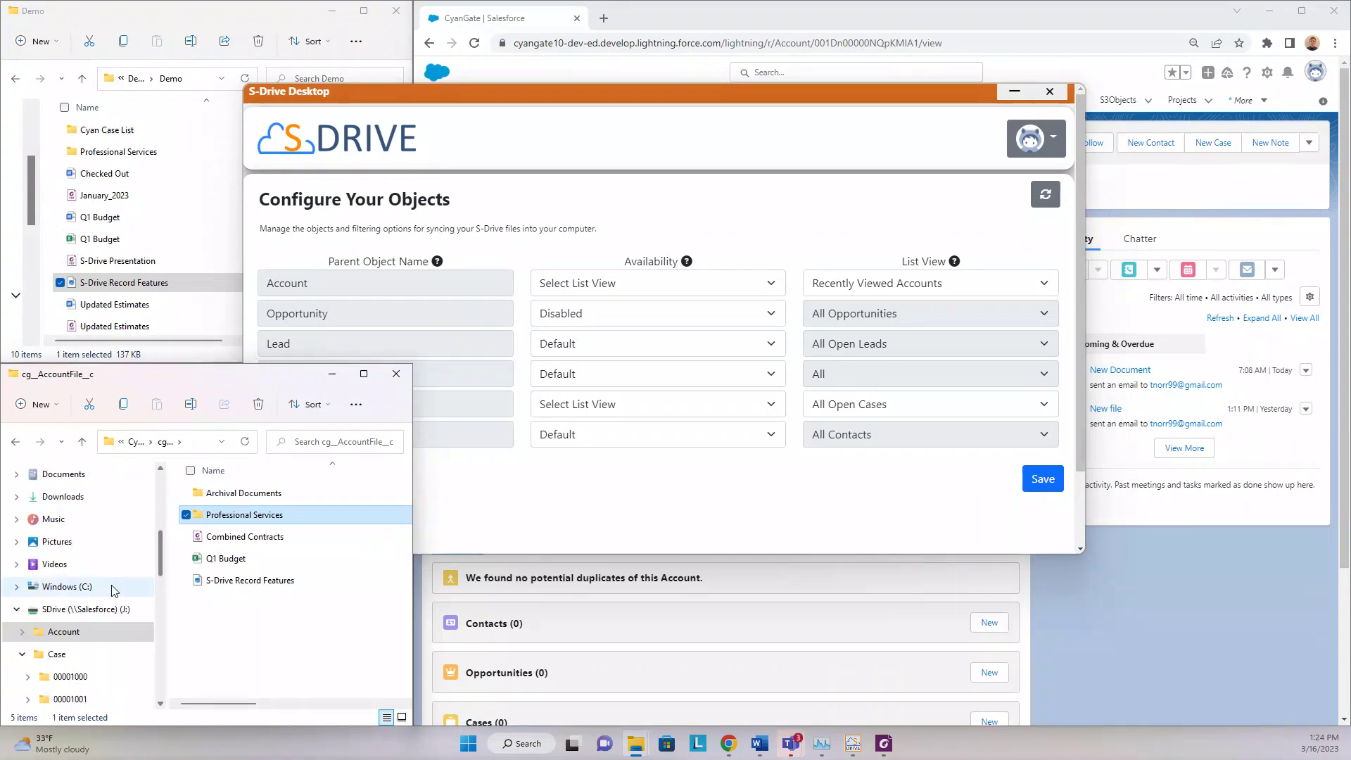
left_click(85, 609)
left_click(243, 640)
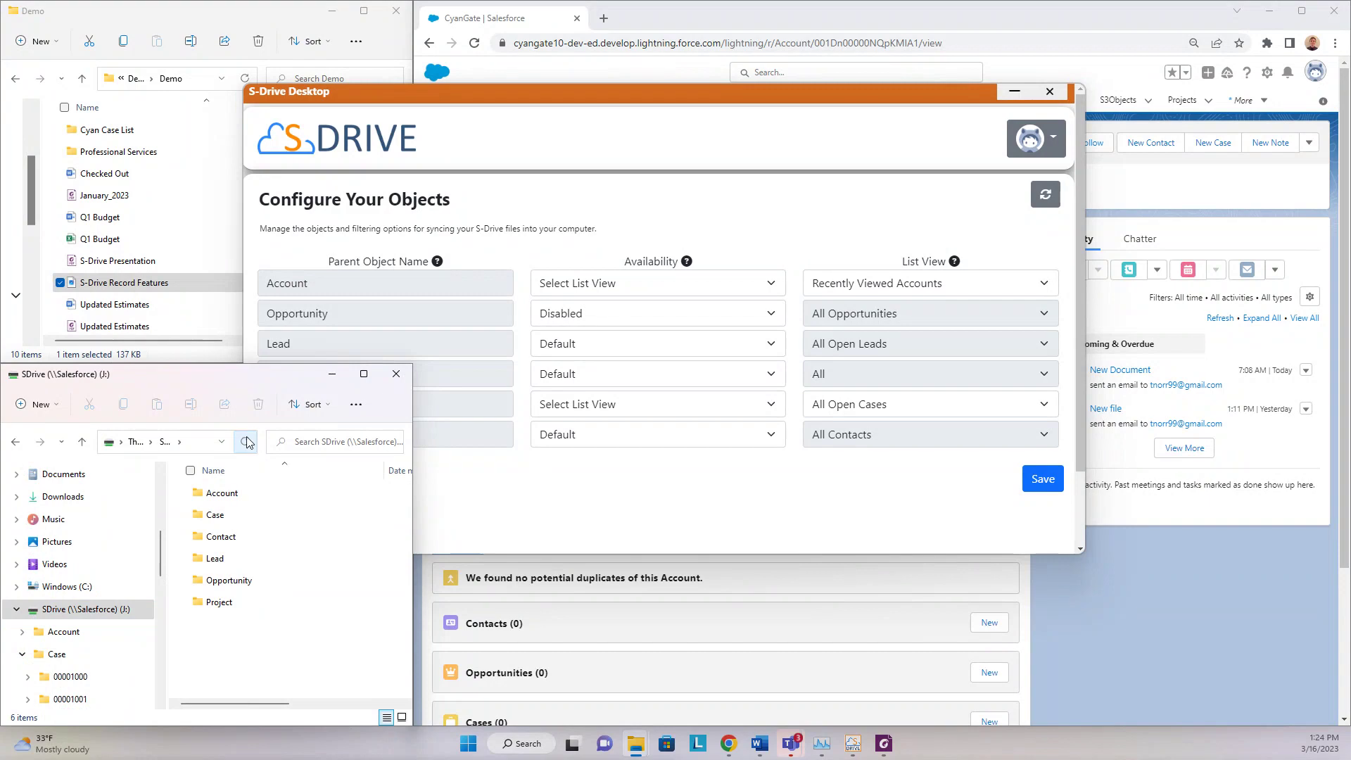
- Browse the Account and Opportunity folders, finding Opportunity empty, then return to the SDrive root
double_click(276, 494)
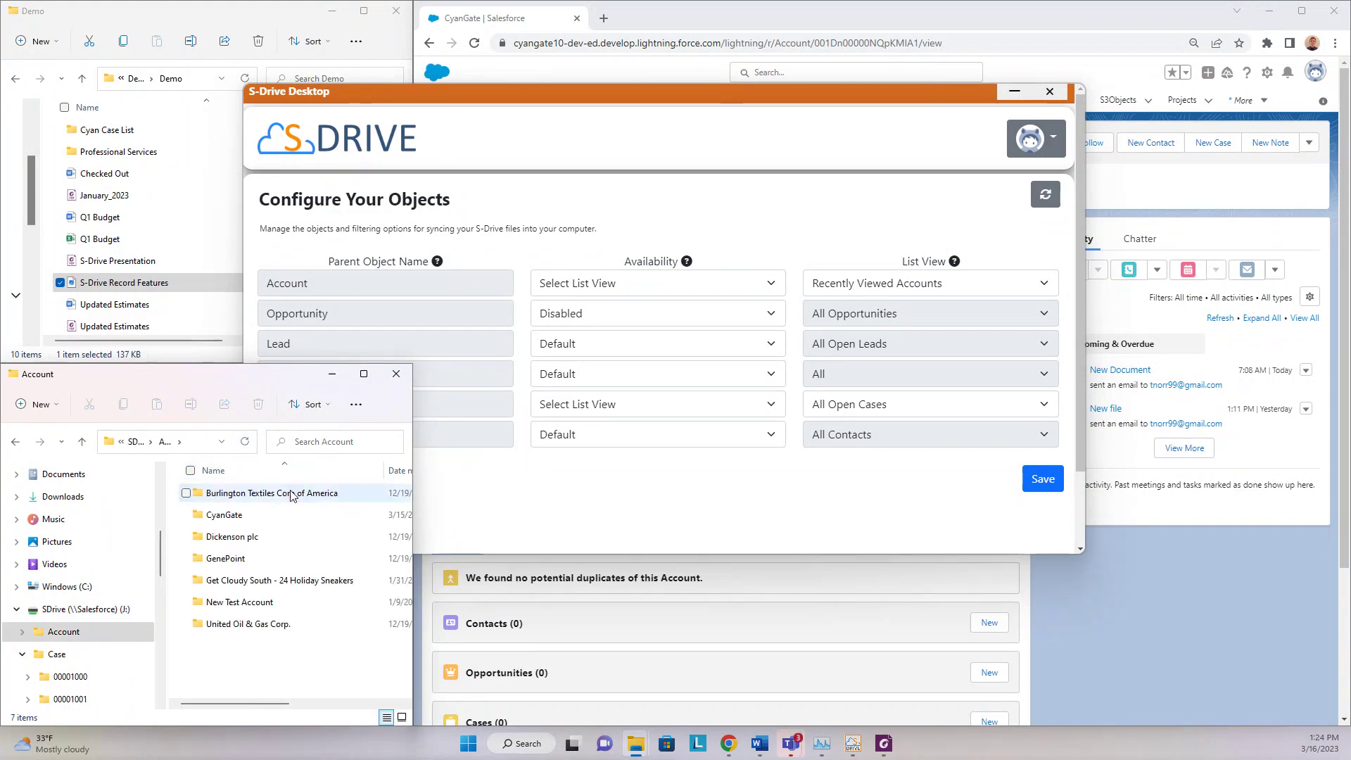
mouse_move(289, 664)
left_mouse_down()
mouse_move(310, 487)
mouse_move(314, 662)
left_mouse_up()
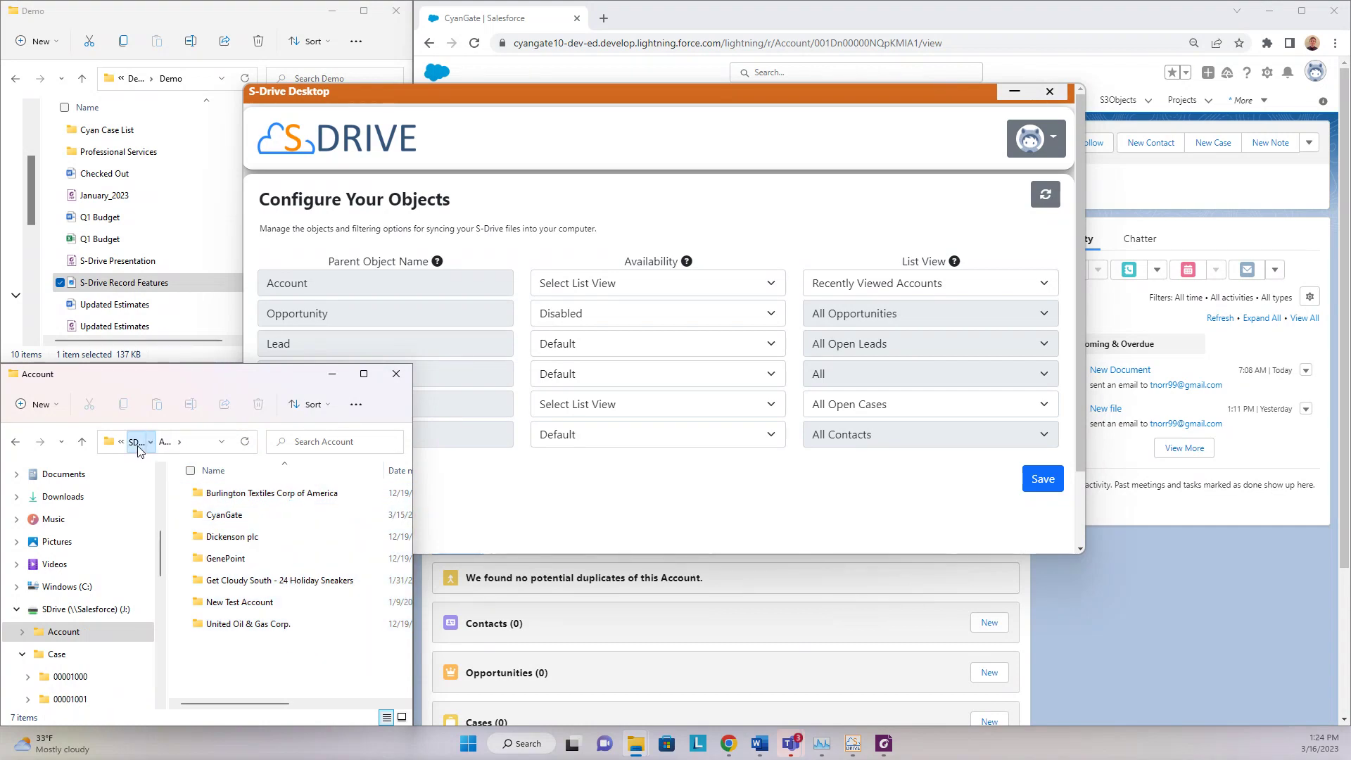
left_click(137, 442)
left_click(275, 580)
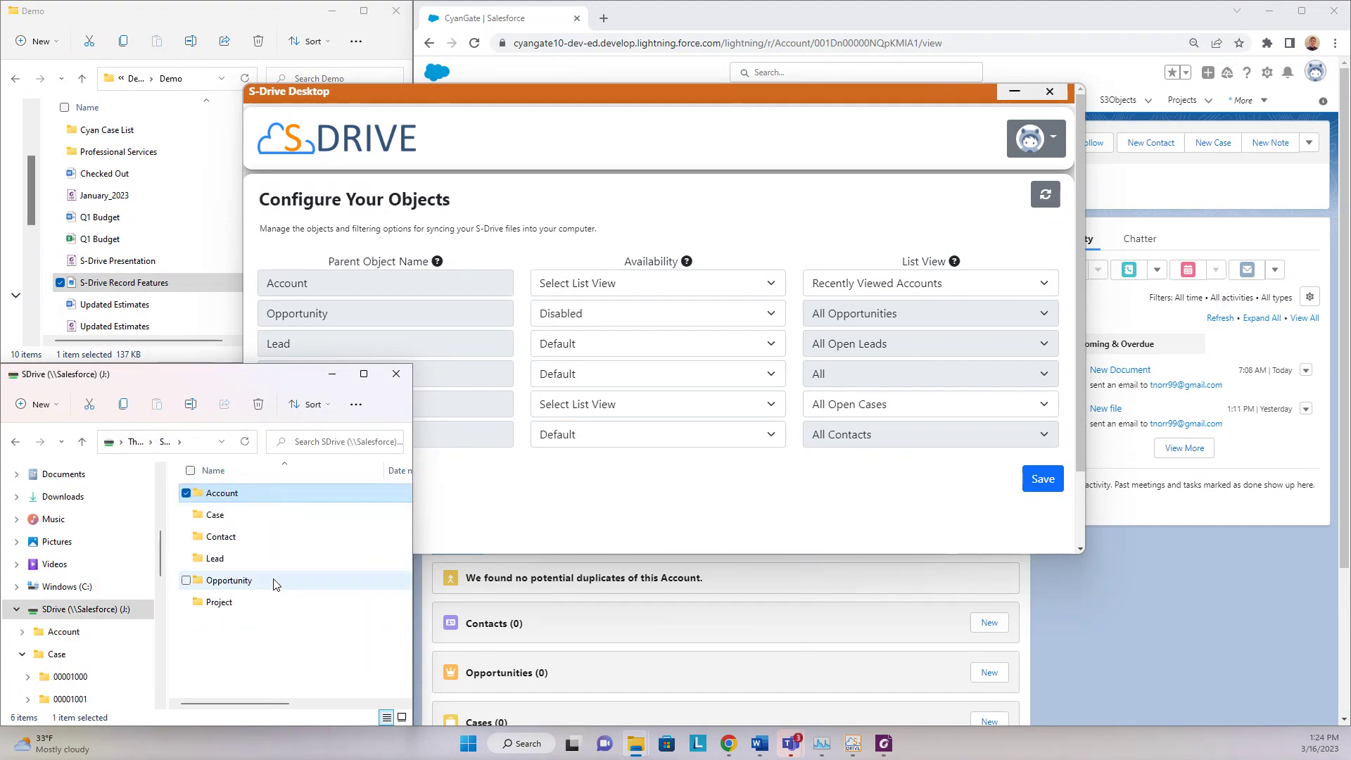
double_click(275, 580)
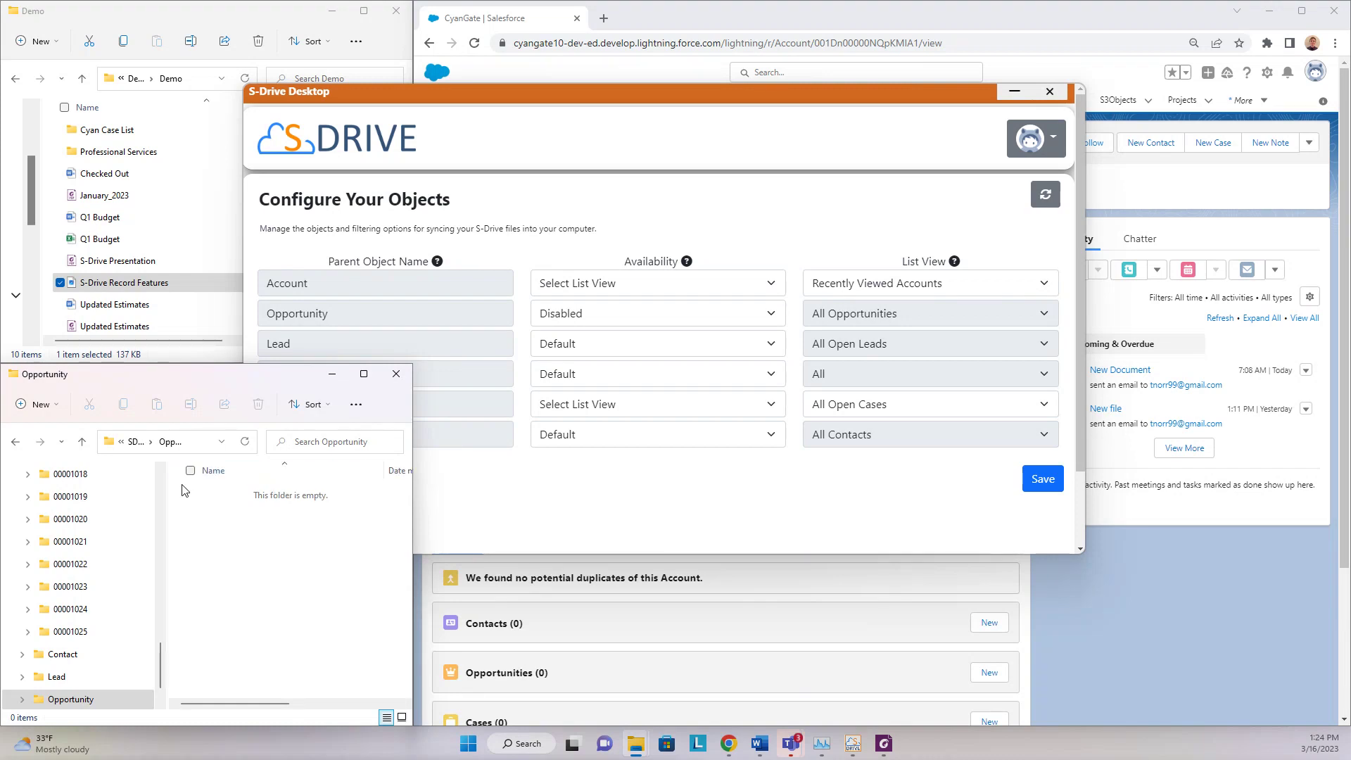
left_click(133, 442)
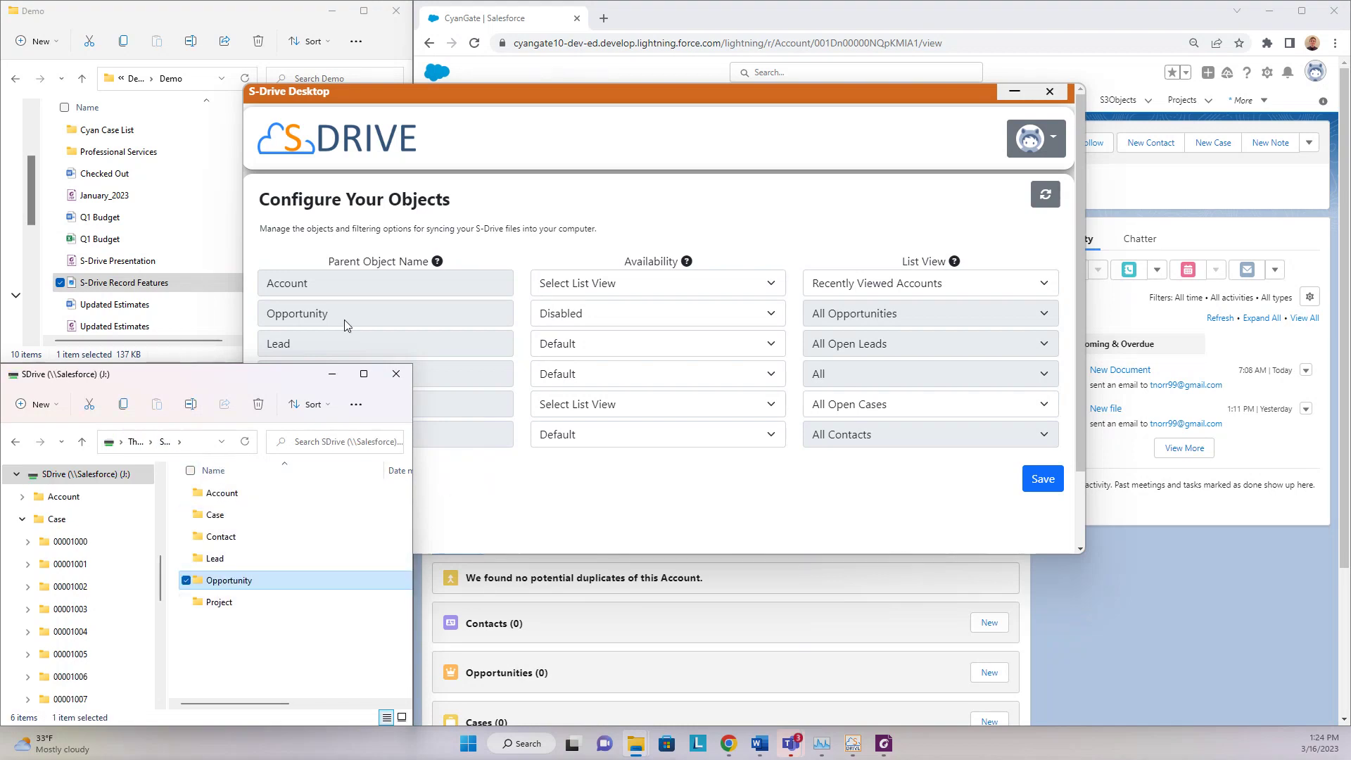
- Bring the SDrive folder window to the front and minimize the S-Drive Desktop window
left_click(486, 490)
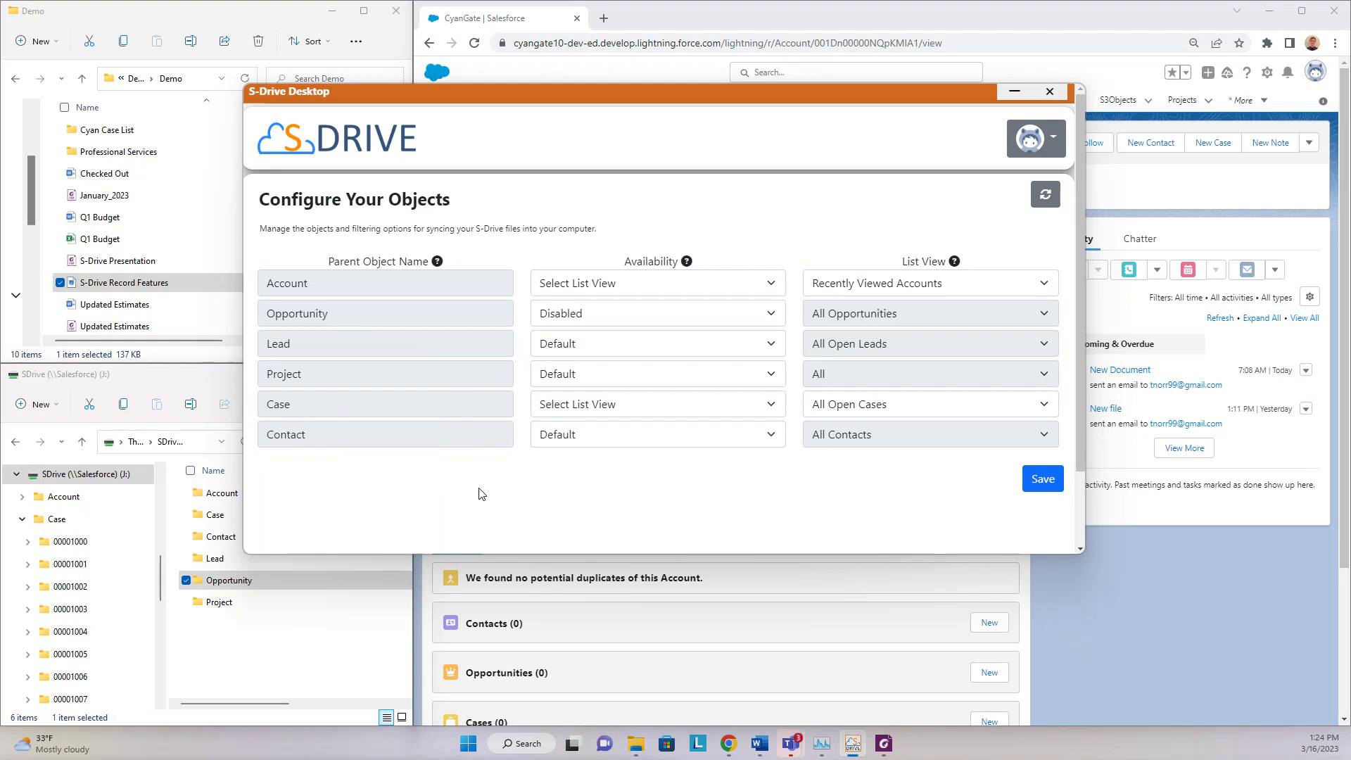
left_click(300, 634)
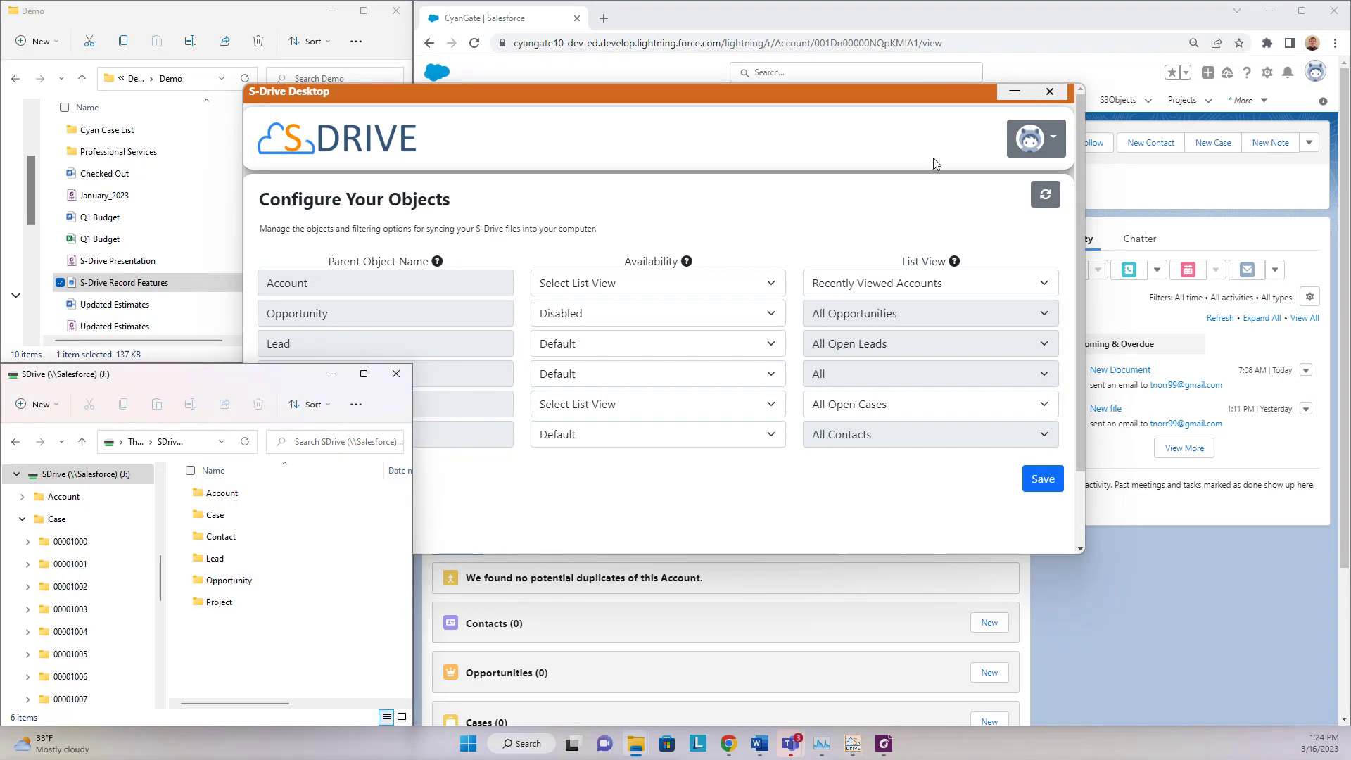
left_click(1014, 91)
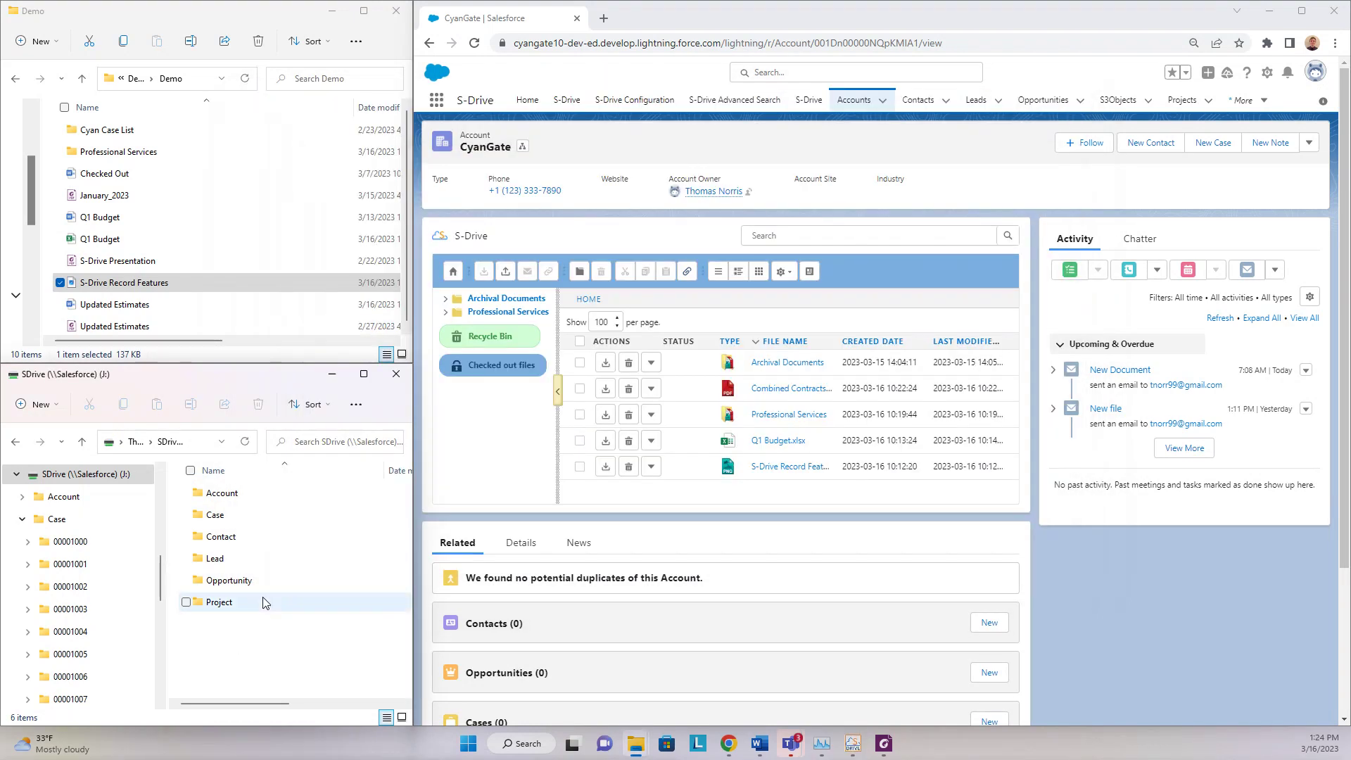
- Open the Case folder and jump to case folder 00001025 via the address bar
left_click(269, 523)
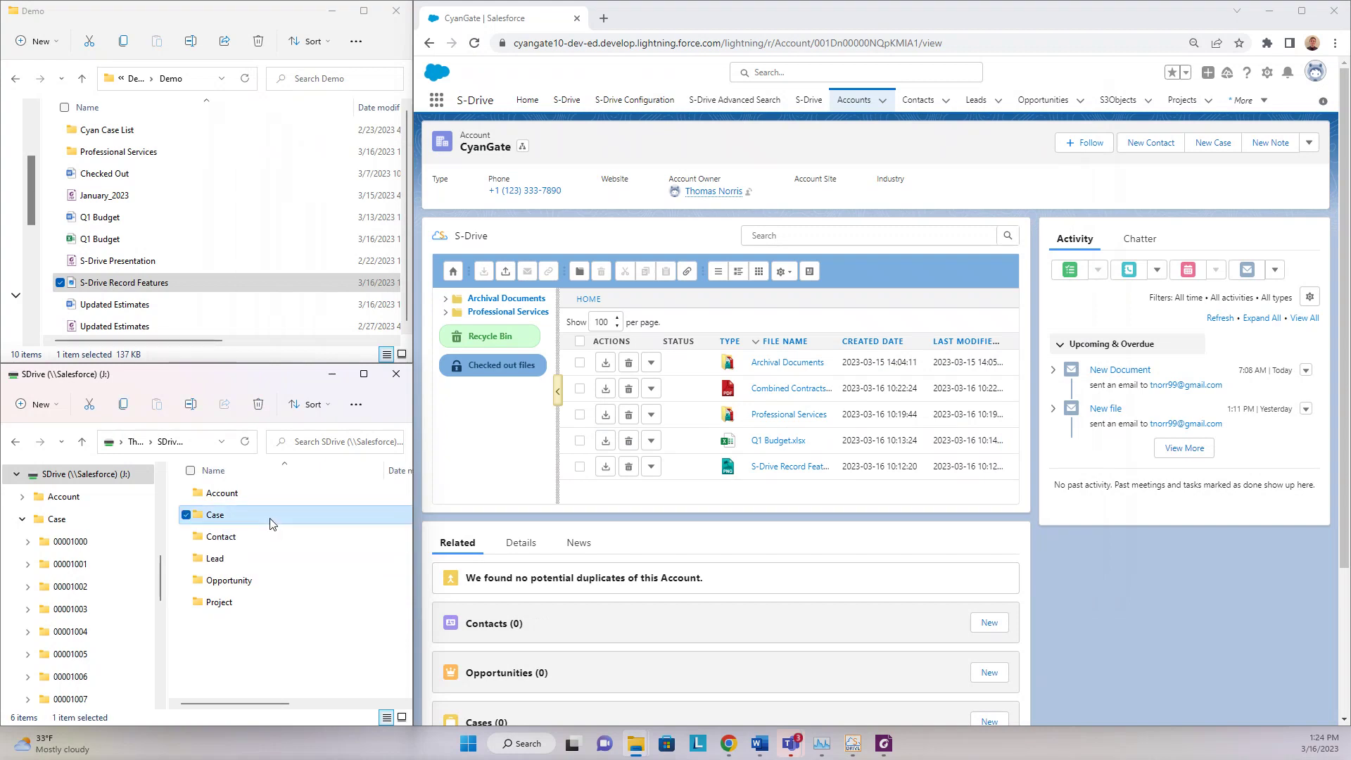
double_click(270, 523)
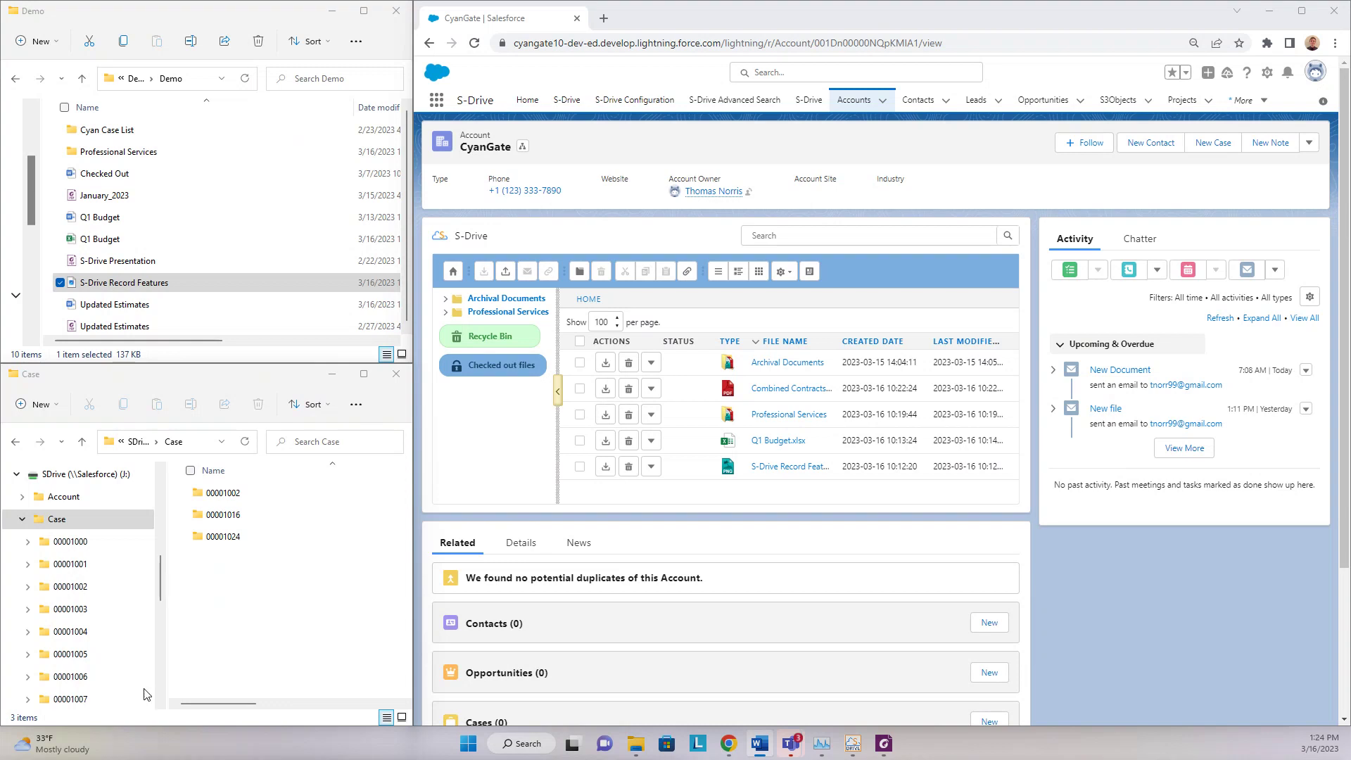
left_click(190, 442)
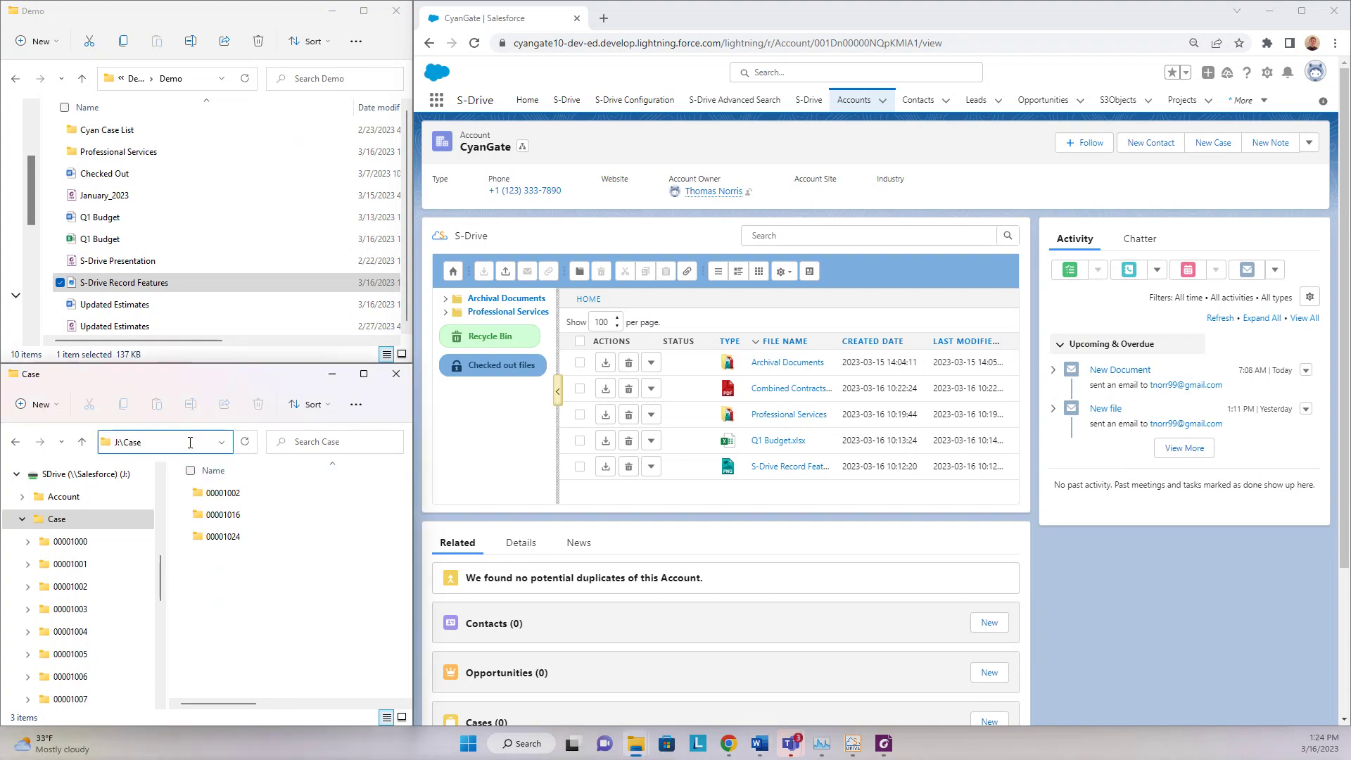
type("\\00001025")
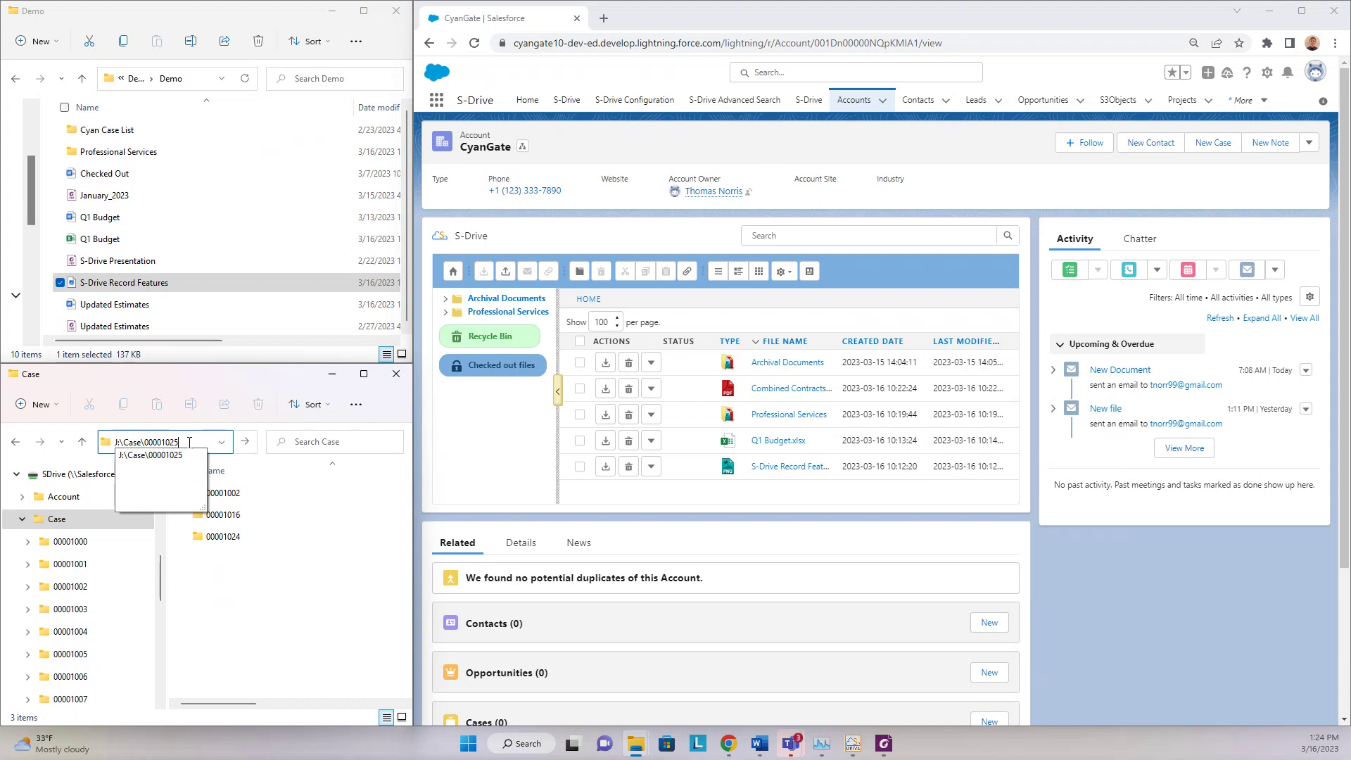
key("Return")
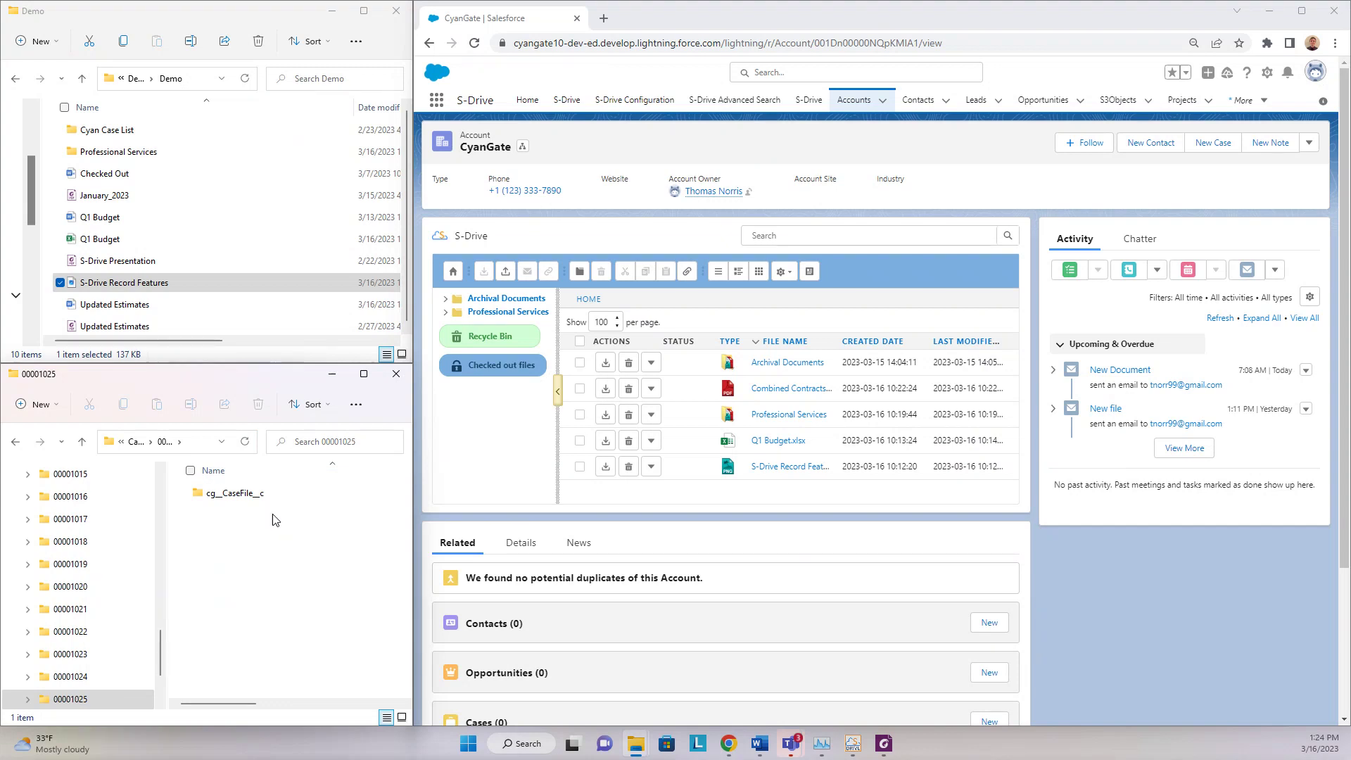
- Open cg_CaseFile_c to see Cyan Case List, then go back up to the Case folder
left_click(296, 505)
double_click(295, 506)
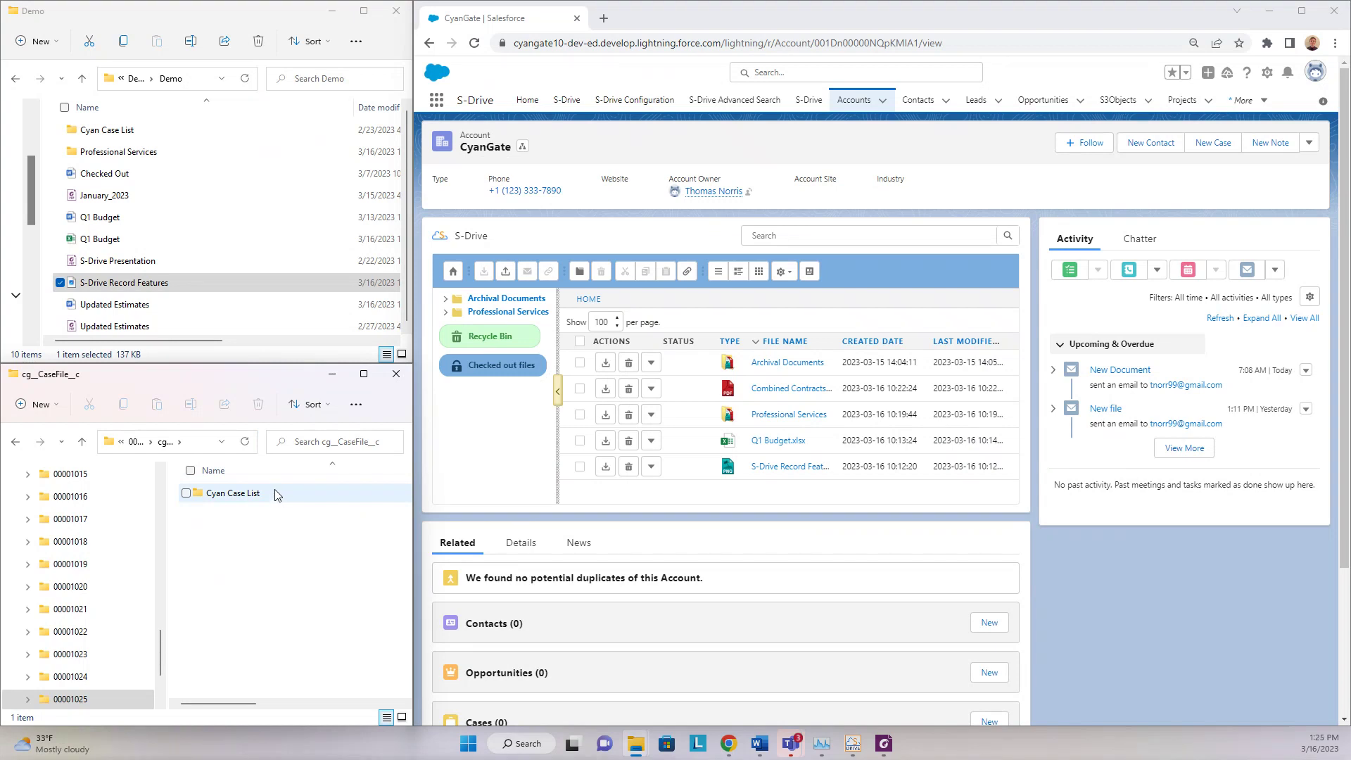
left_click(136, 441)
left_click(134, 442)
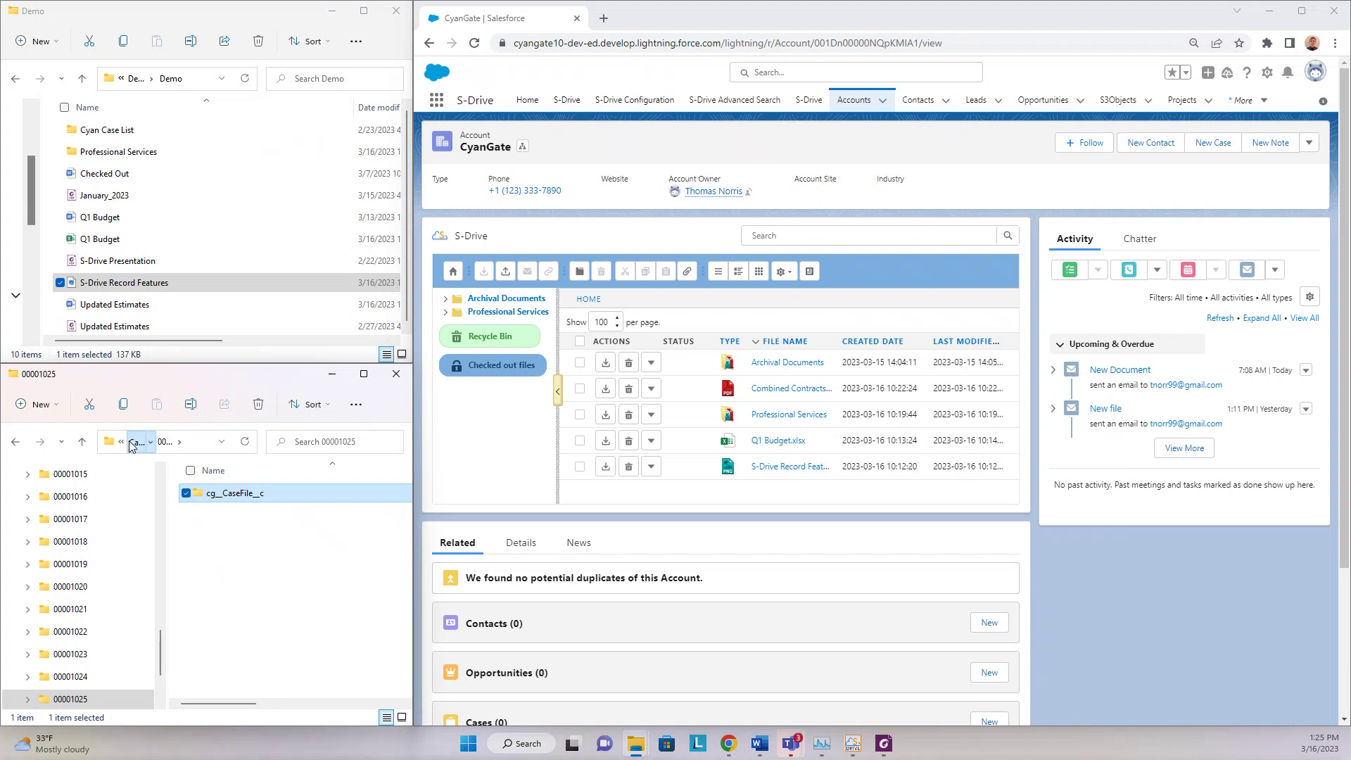